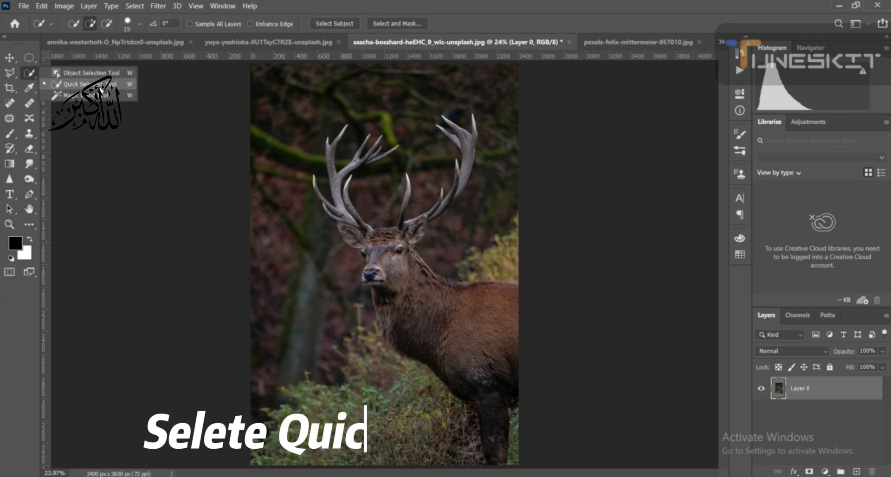
- With the Quick Selection tool active, select the deer automatically using Select Subject
click(100, 87)
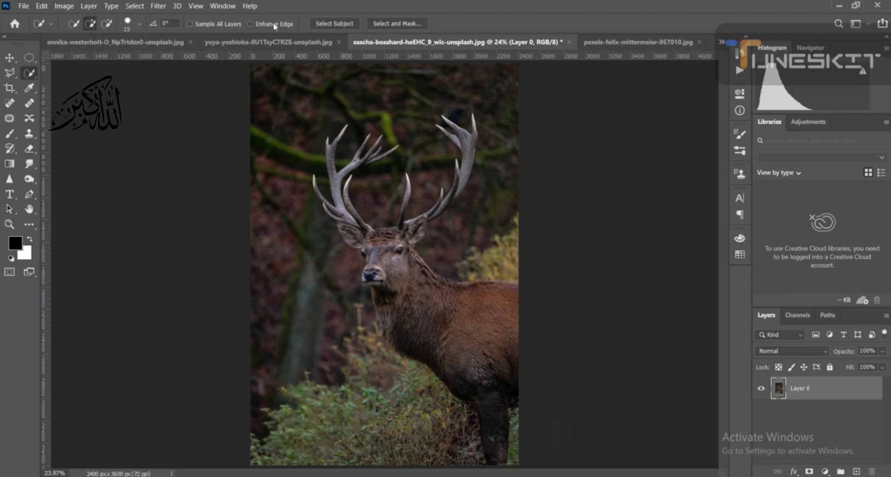
click(333, 24)
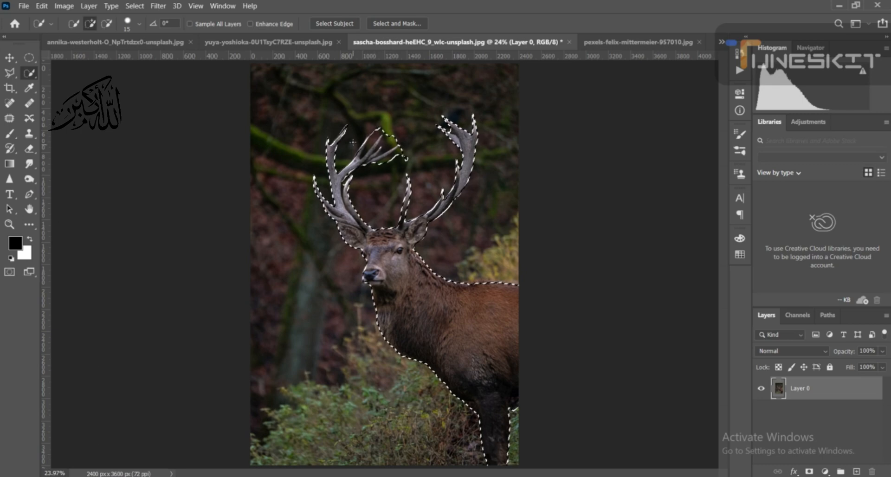
- Add the outermost upper tine of the branch on the deer's left-hand antler in the image to the quick selection, working at 200%
key(ctrl+plus)
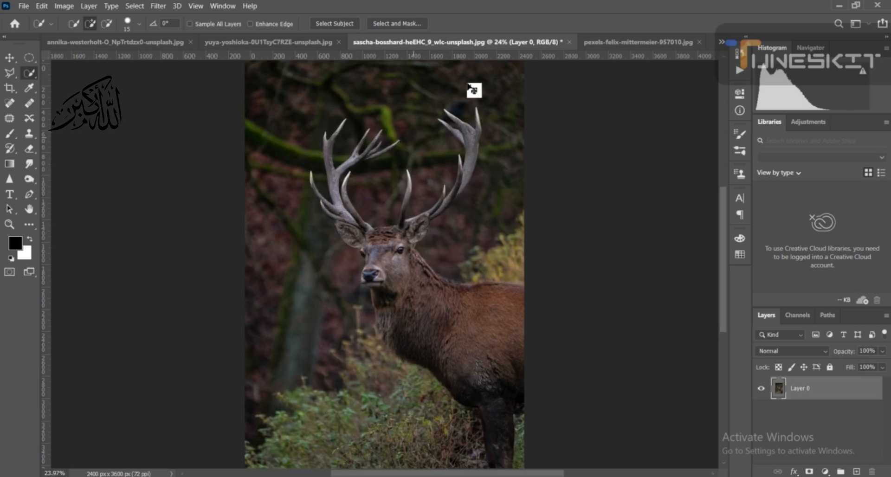
key(ctrl+plus)
key(ctrl+plus)
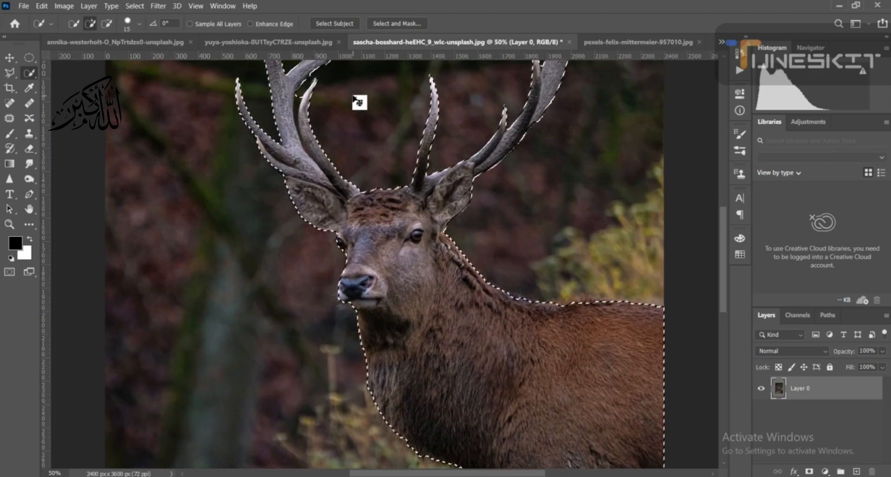
key(ctrl+plus)
key(ctrl+plus)
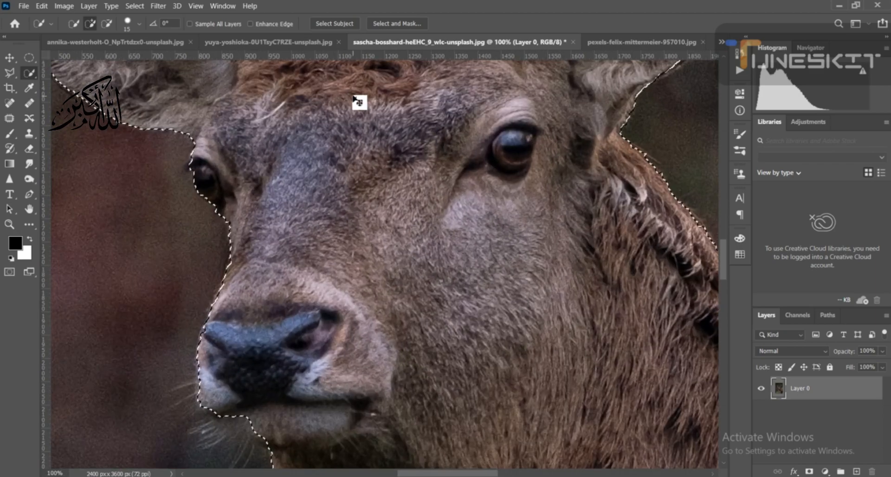
key(ctrl+plus)
key(m)
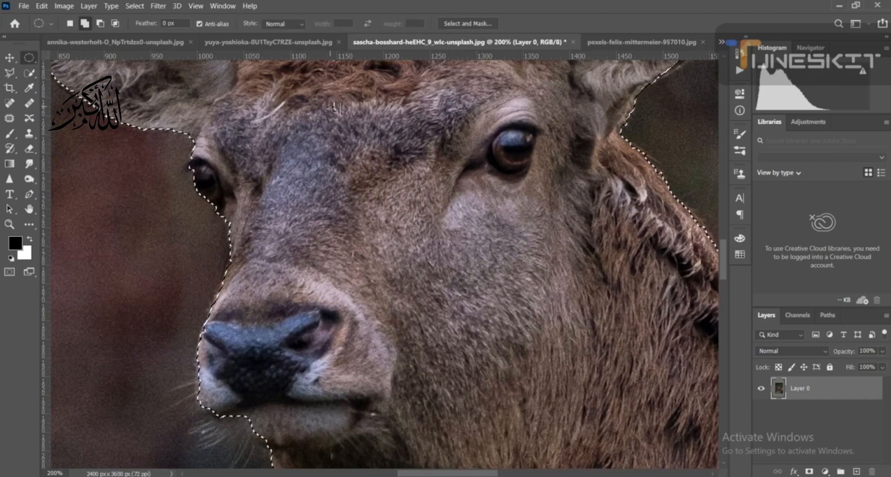
scroll(333, 108, up, 6)
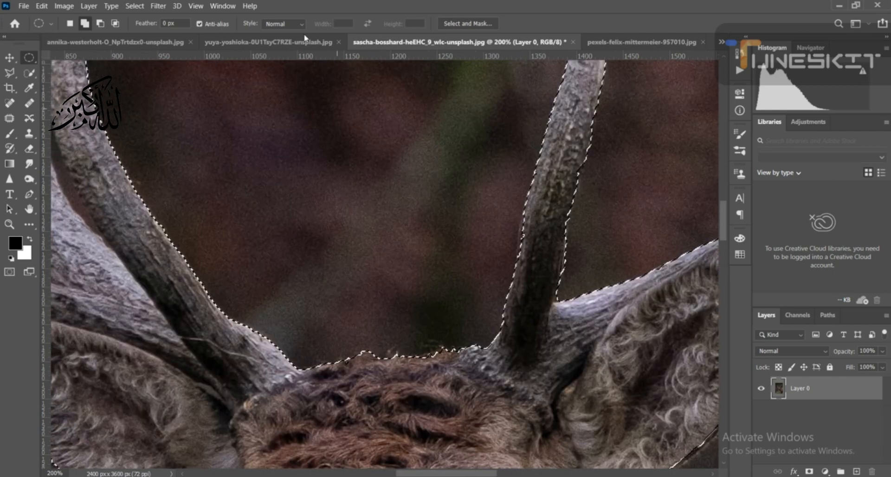
drag(274, 62, 384, 381)
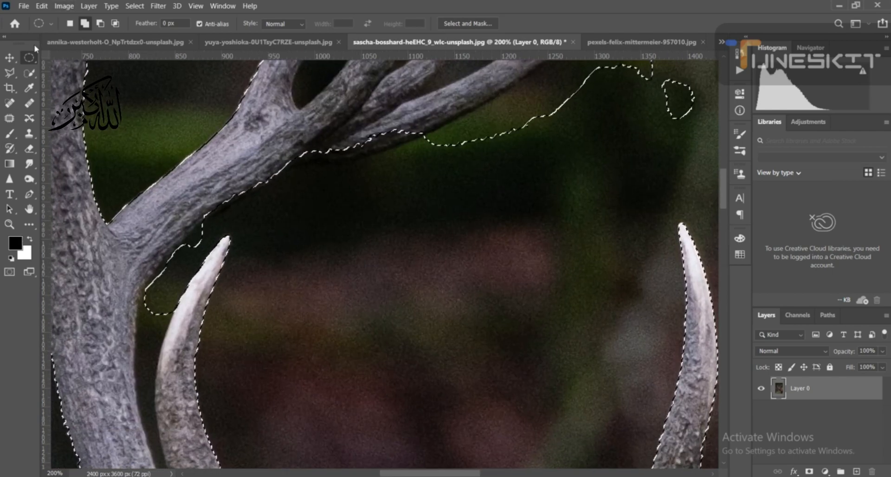
click(29, 73)
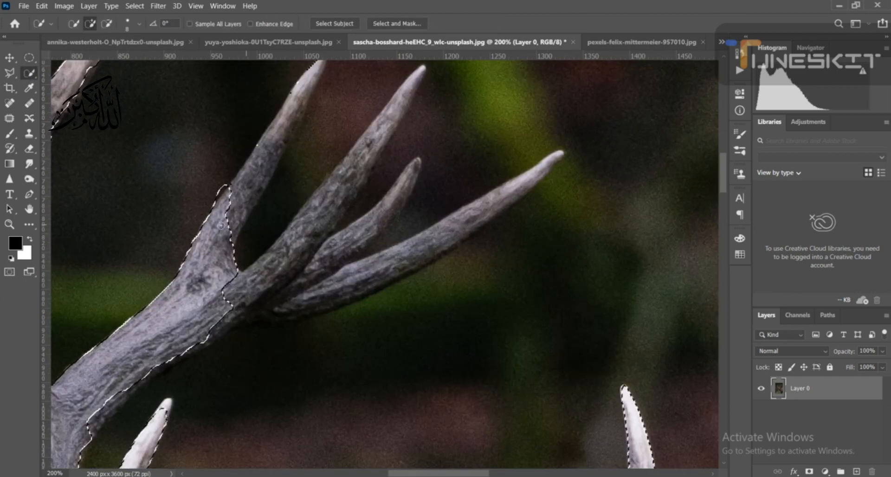
mouse_move(221, 226)
mouse_down()
mouse_move(270, 130)
mouse_move(297, 107)
mouse_move(277, 140)
mouse_up()
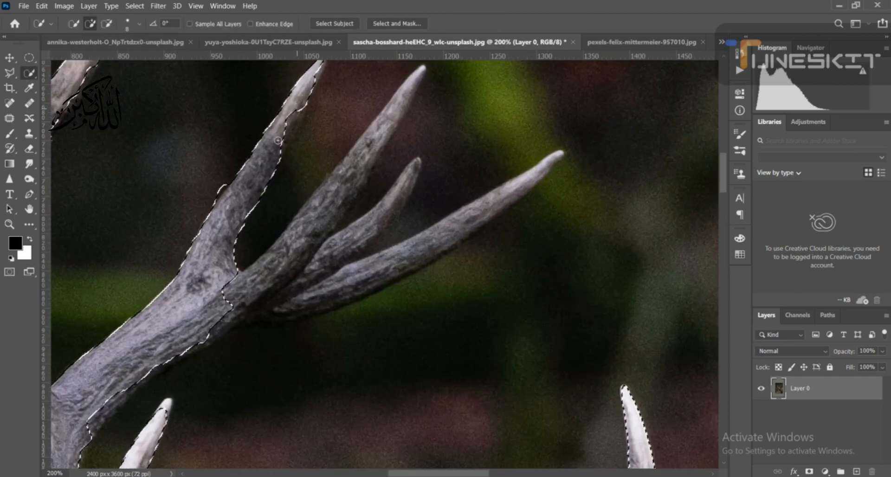
click(293, 121)
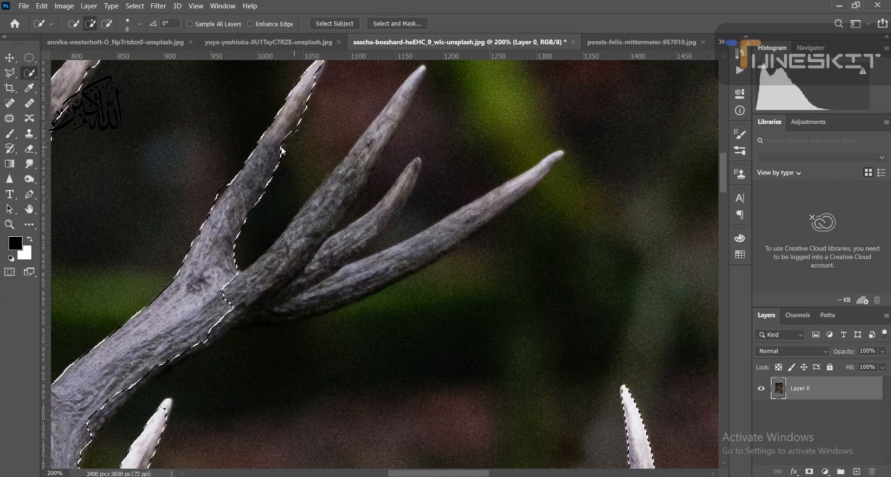
- Extend the quick selection along the second long tine of the same antler branch, up to its tip
mouse_move(235, 294)
mouse_down()
mouse_move(328, 212)
mouse_move(420, 70)
mouse_up()
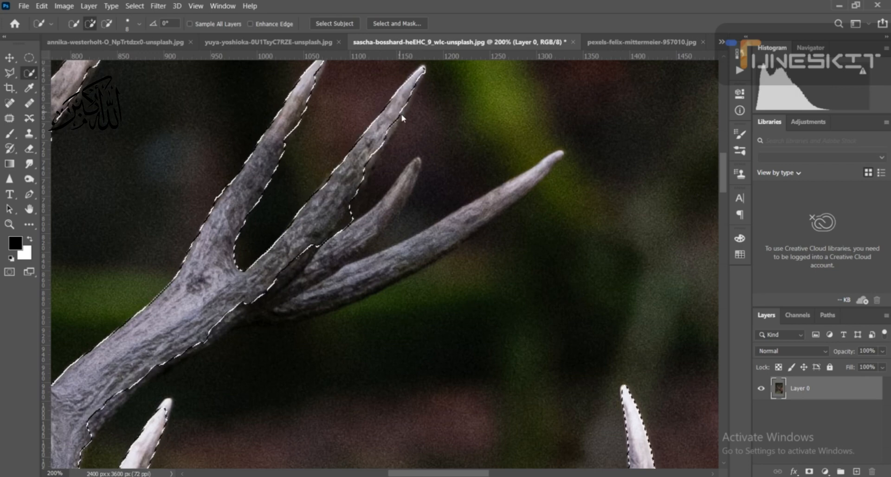
drag(364, 171, 366, 163)
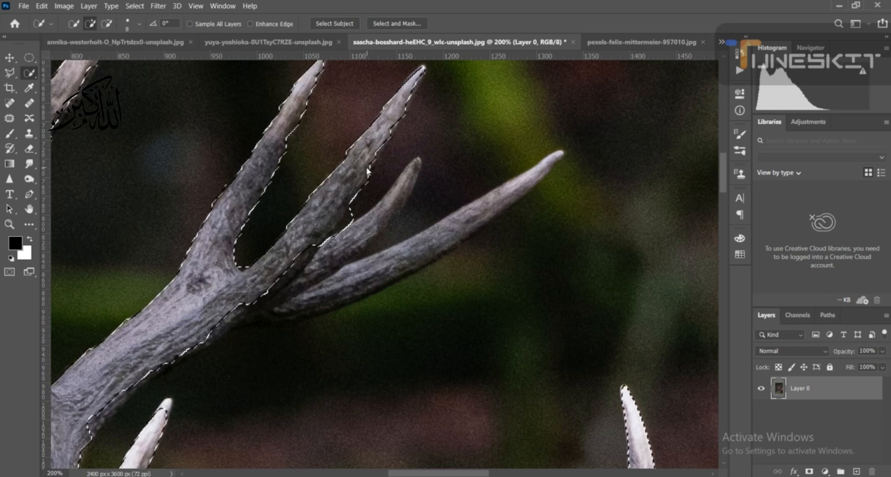
drag(349, 210, 349, 201)
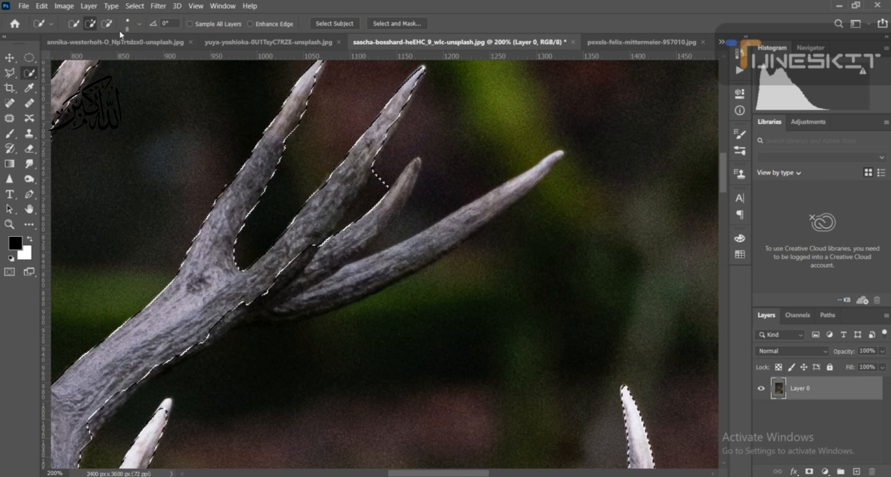
- Subtract the background spill between the second and third tines, and add back the second tine's lower edge
click(107, 24)
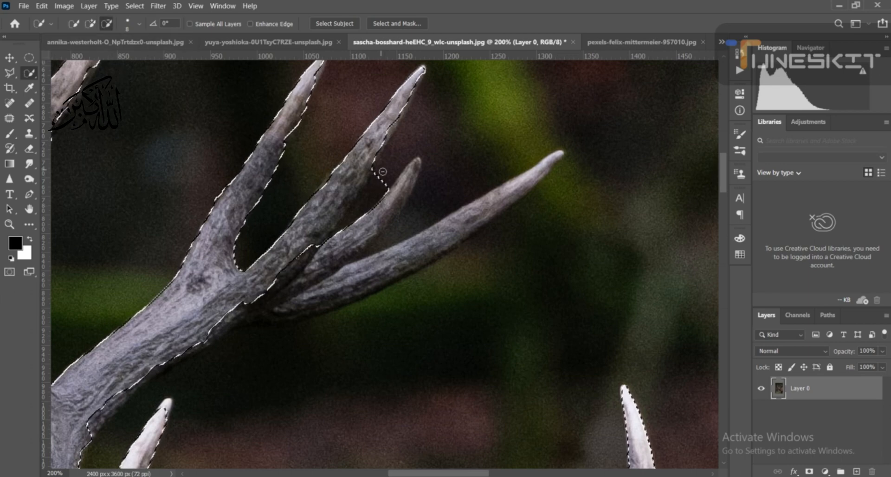
mouse_move(363, 218)
mouse_down()
mouse_move(365, 204)
mouse_move(348, 225)
mouse_up()
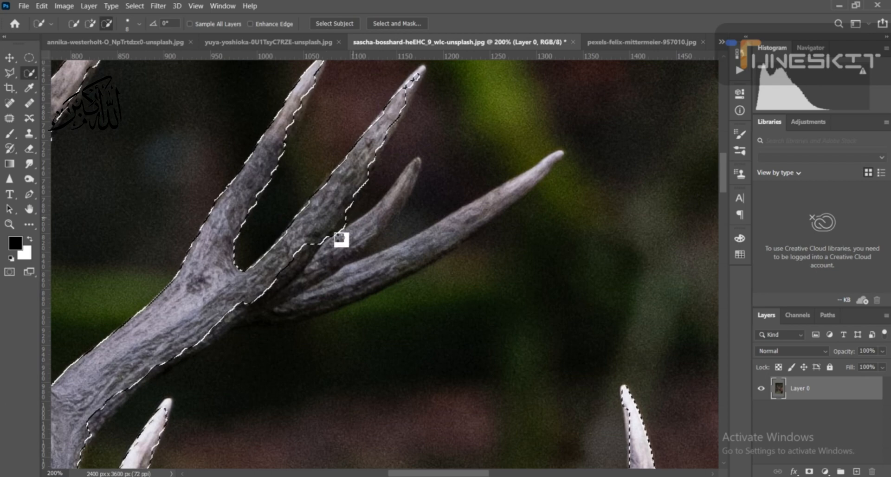
mouse_move(324, 264)
mouse_down()
mouse_move(338, 249)
mouse_move(333, 203)
mouse_up()
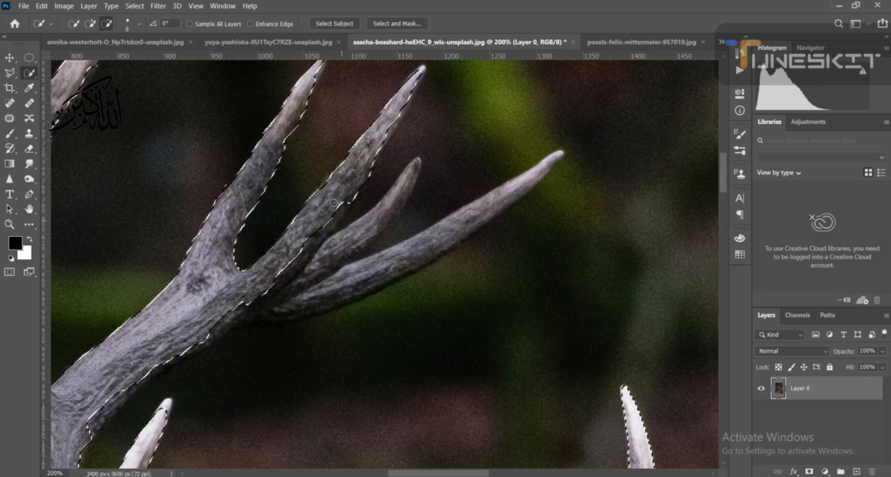
click(91, 25)
drag(351, 206, 293, 272)
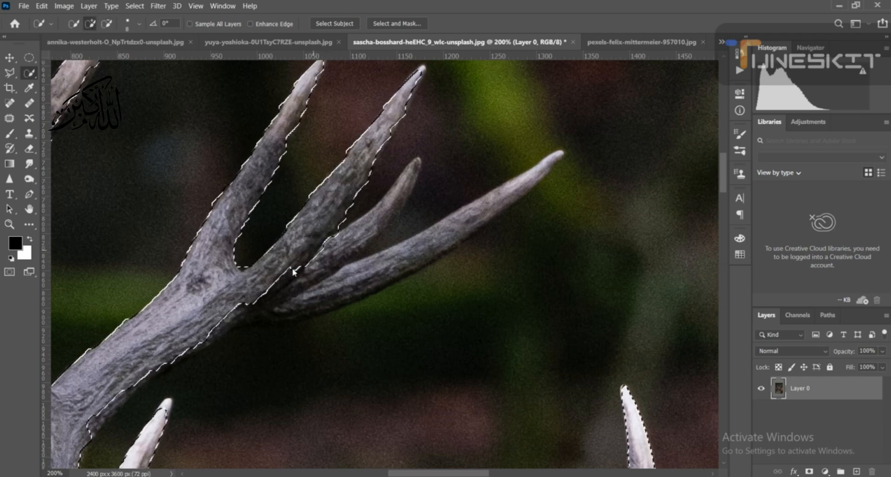
- Add the short third tine and the long lowest tine of the branch to the selection, undoing the first stroke
drag(411, 168, 376, 241)
key(ctrl+z)
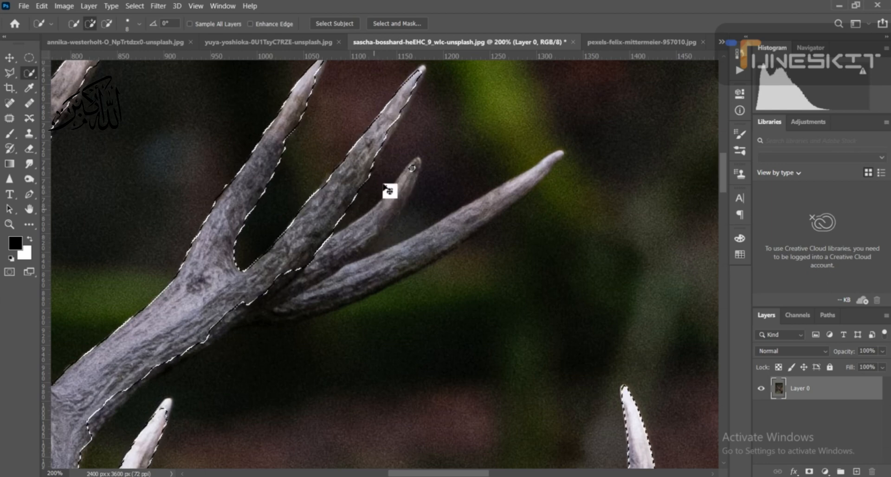
mouse_move(411, 166)
mouse_down()
mouse_move(408, 186)
mouse_move(362, 256)
mouse_move(341, 258)
mouse_move(437, 242)
mouse_move(477, 217)
mouse_move(401, 279)
mouse_move(276, 318)
mouse_up()
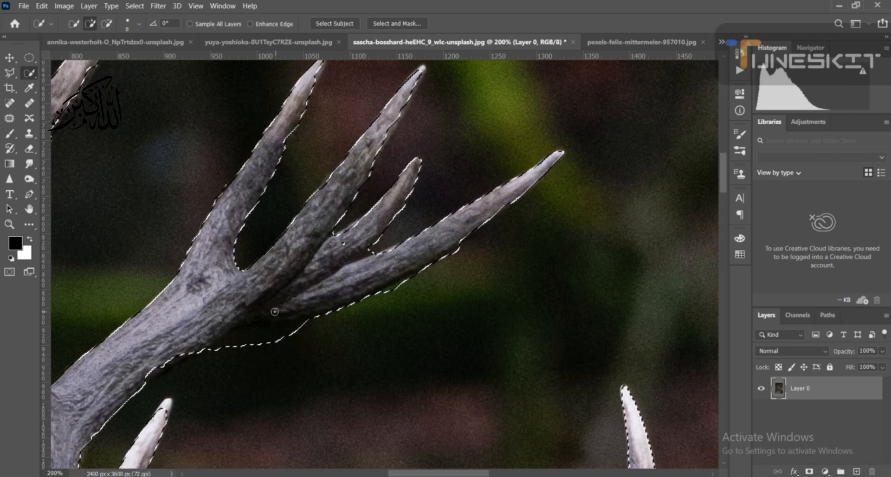
- Subtract the dark background strip beneath the antler branch from the selection and fit the whole image in view
click(107, 23)
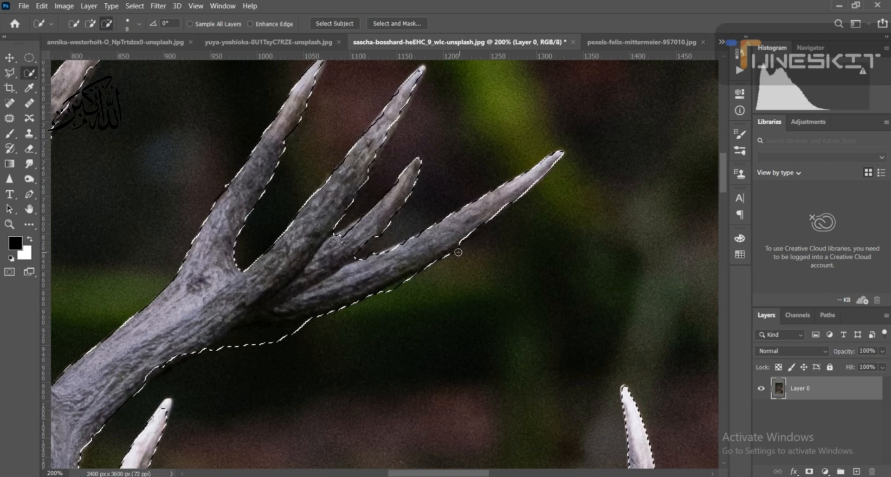
click(251, 345)
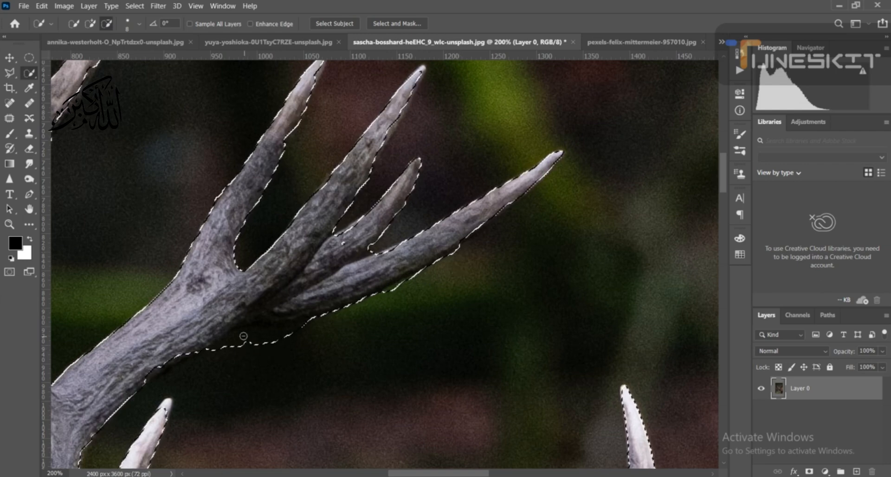
mouse_move(244, 339)
mouse_down()
mouse_move(211, 361)
mouse_move(241, 338)
mouse_move(335, 330)
mouse_up()
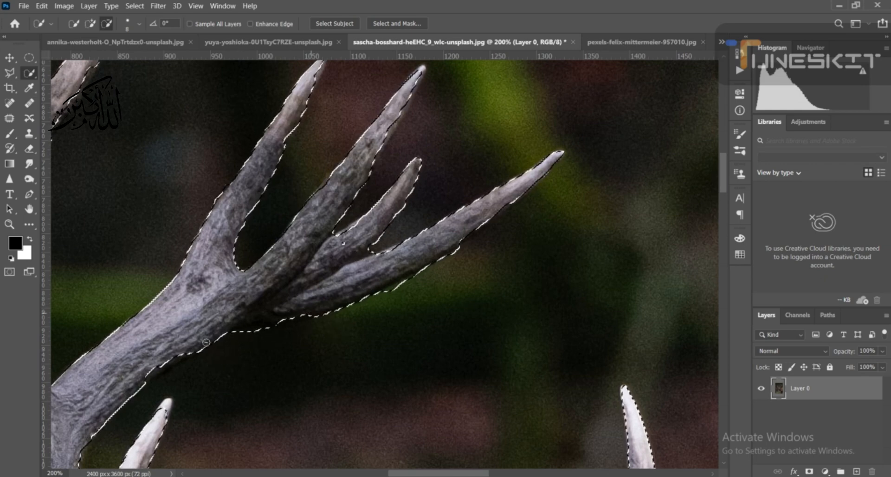
key(ctrl+d)
drag(139, 357, 291, 242)
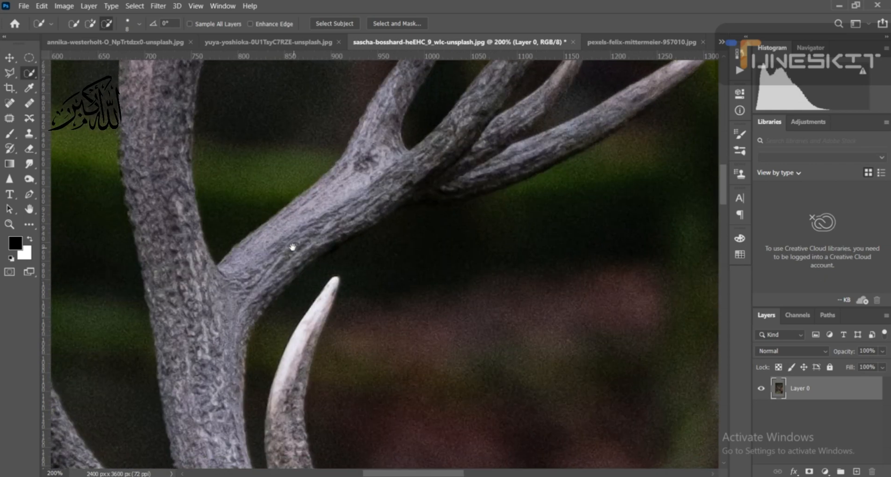
key(ctrl+shift+d)
key(ctrl+0)
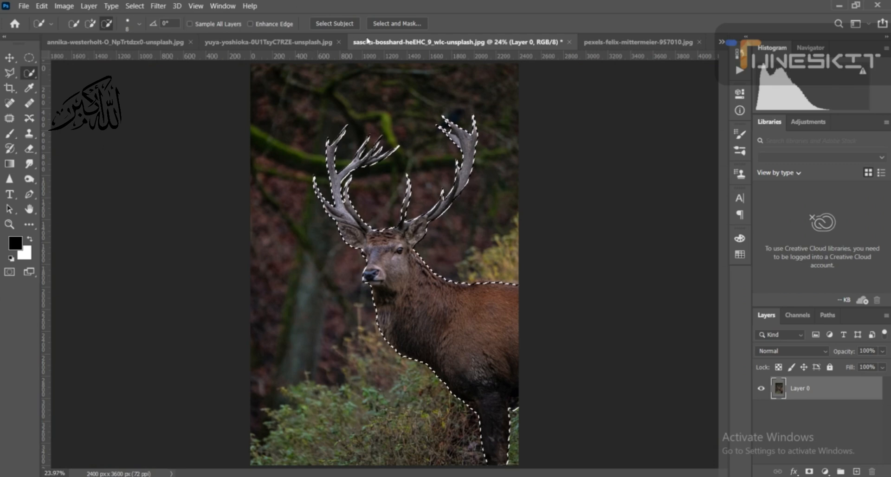
- Open the selection in Select and Mask, preview it in Onion Skin view, and set the transparency to 15%
click(382, 24)
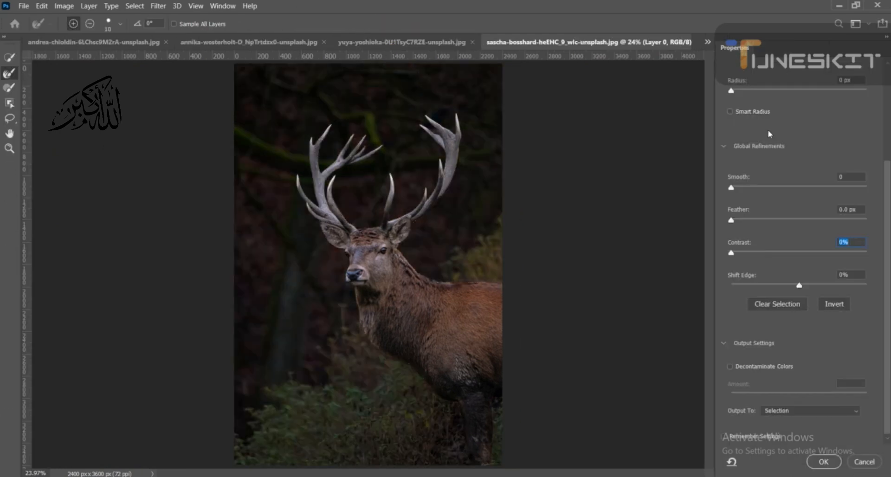
scroll(731, 129, up, 5)
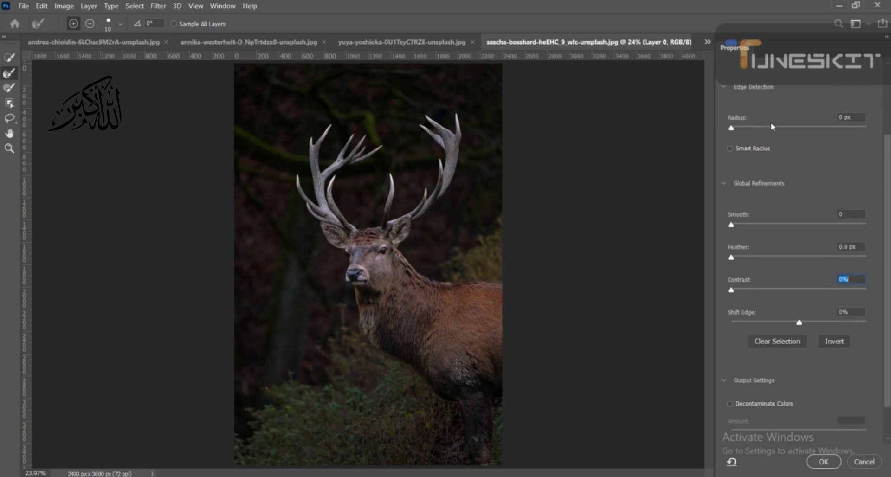
click(774, 96)
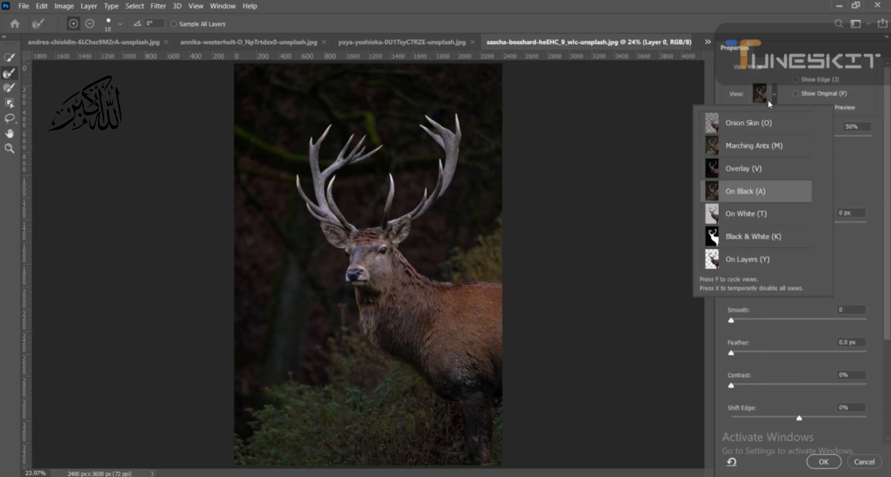
click(776, 93)
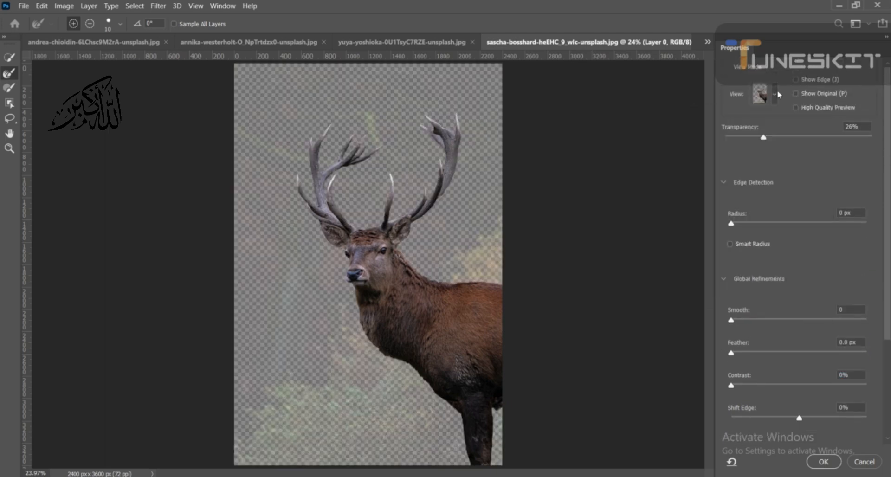
drag(763, 139, 749, 141)
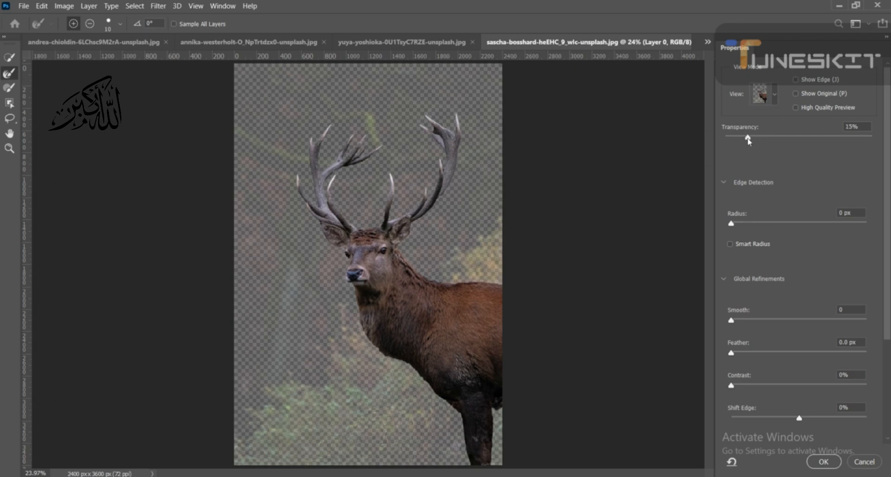
click(748, 141)
click(776, 95)
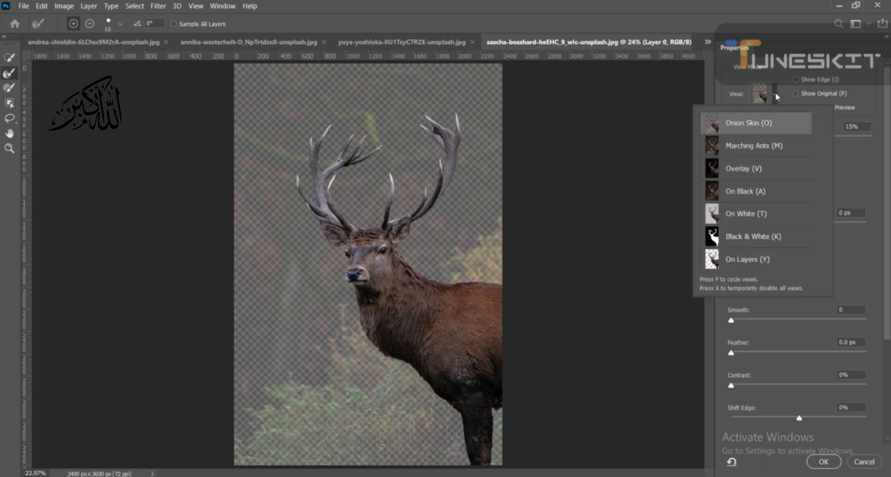
click(776, 96)
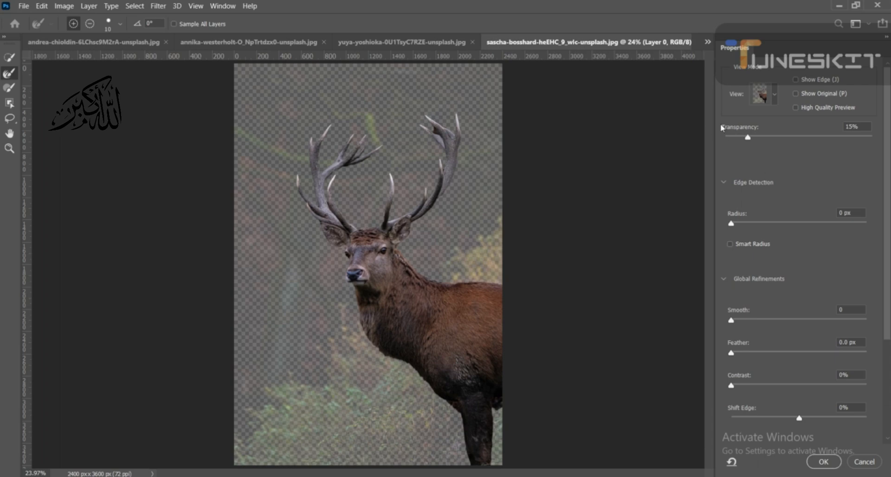
- Activate the Refine Edge Brush and set the global refinement Contrast to 19%
click(9, 80)
drag(731, 386, 770, 393)
scroll(771, 393, down, 2)
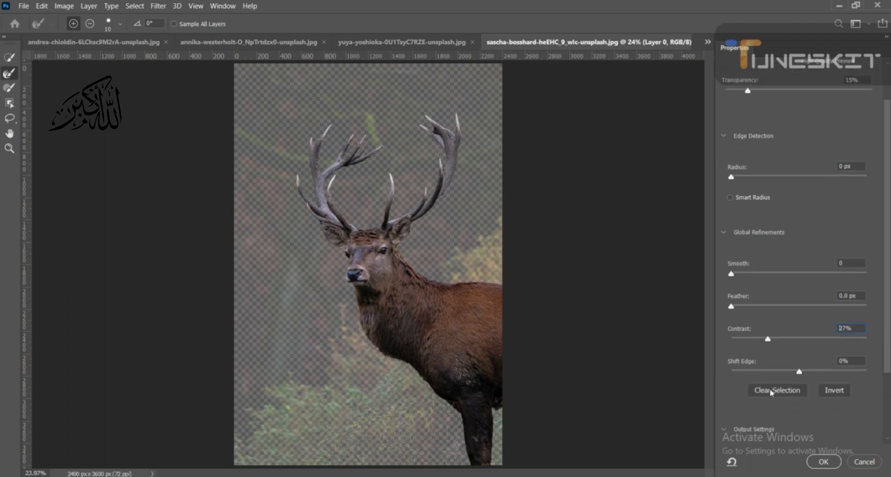
scroll(771, 394, down, 6)
scroll(807, 139, up, 2)
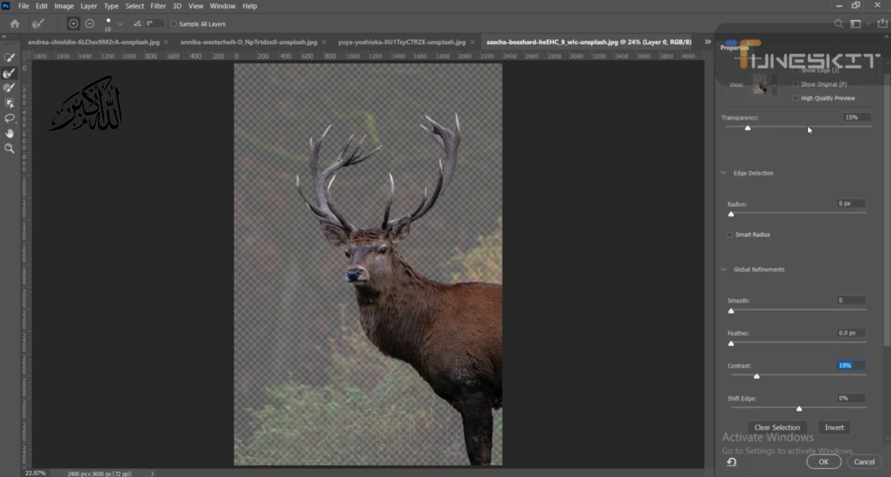
- Switch the Select and Mask preview to the On Black view
click(774, 85)
click(768, 181)
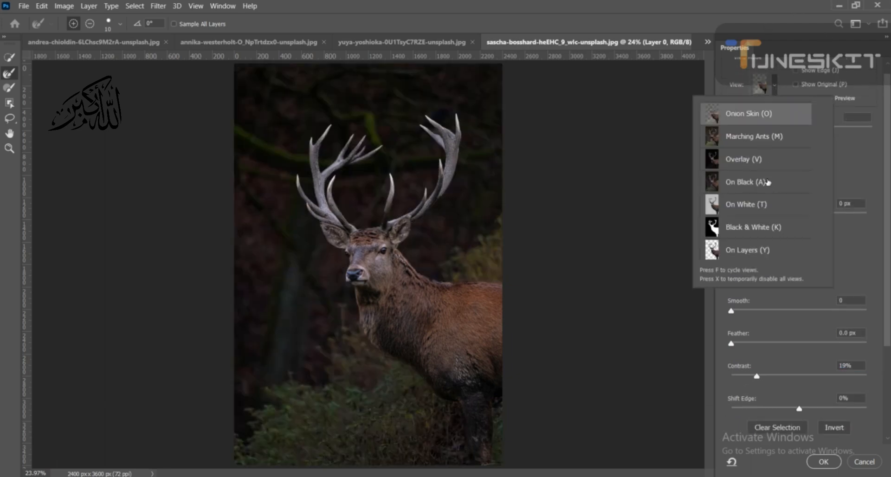
click(779, 94)
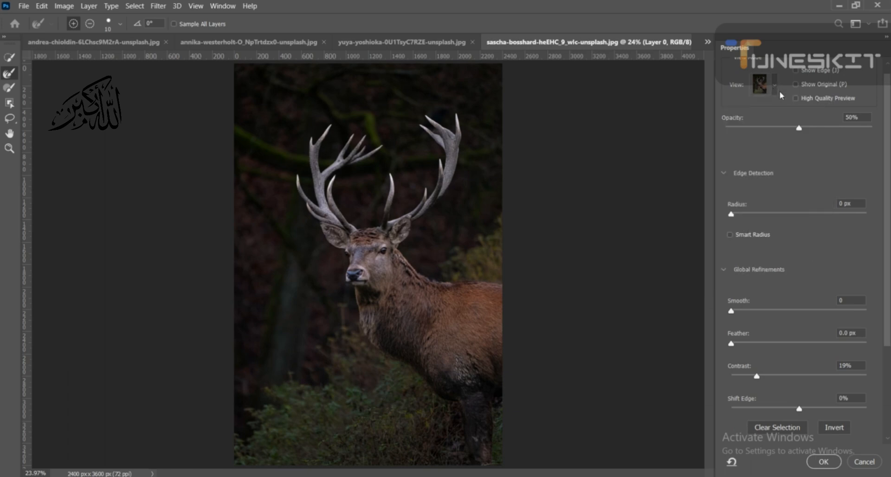
- Set the refined selection's output to New Layer with Layer Mask and apply Select and Mask
scroll(887, 122, down, 5)
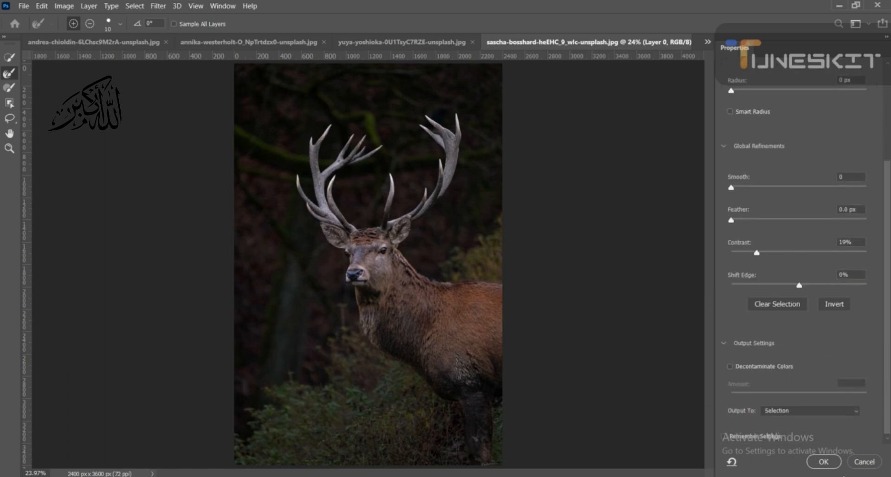
click(851, 413)
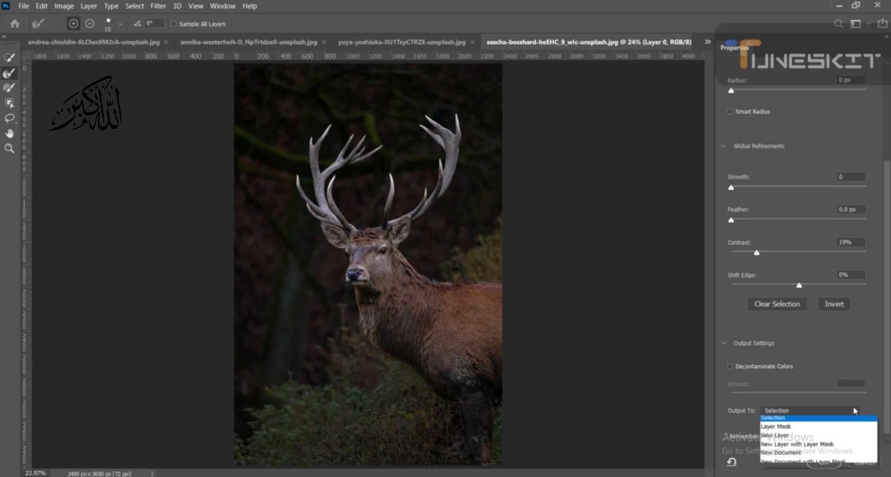
click(853, 447)
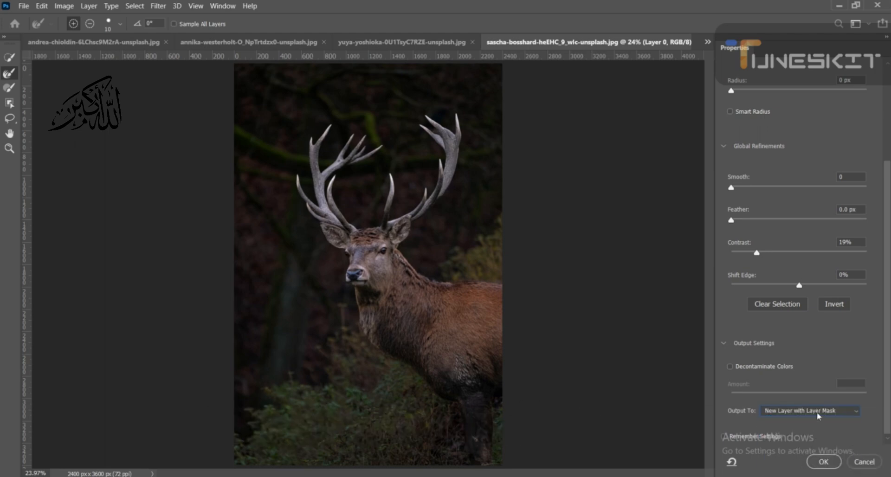
click(822, 462)
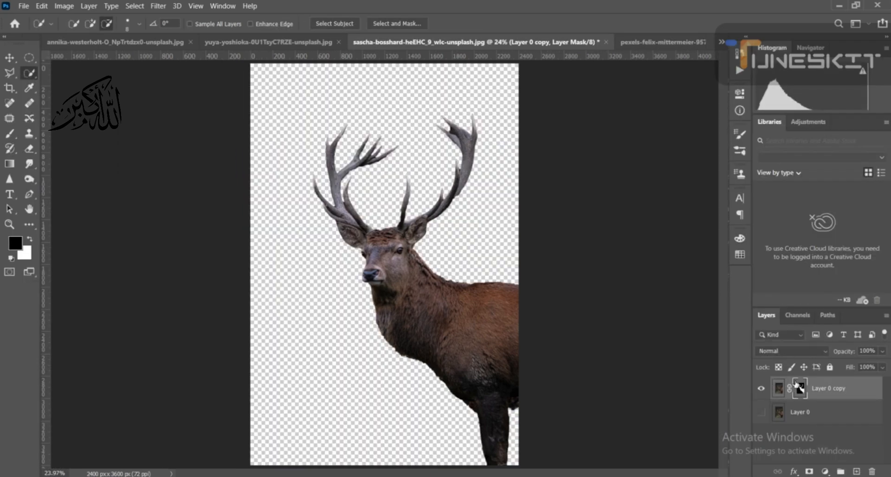
- Make the original Layer 0 visible and load the layer mask of Layer 0 copy as a selection
click(760, 413)
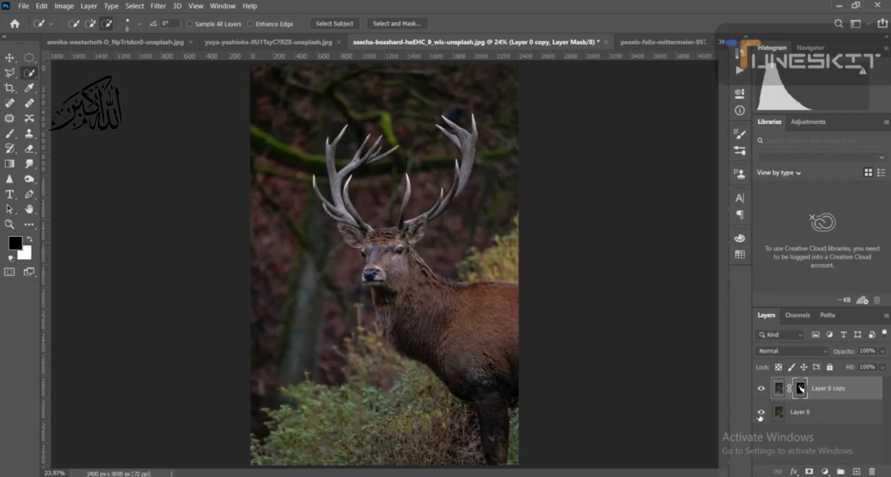
click(760, 414)
click(760, 412)
ctrl+click(802, 388)
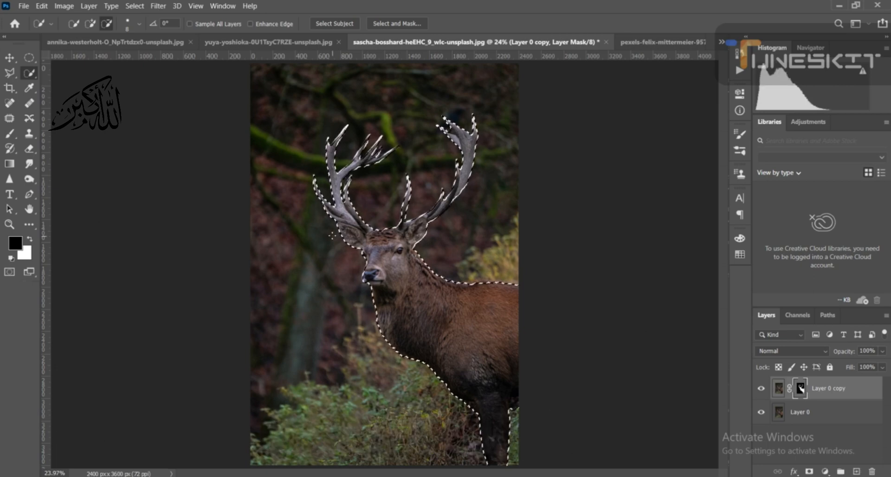
- Activate the Polygonal Lasso Tool for detailed tracing where the ear on the image's left side meets the antler
key(ctrl+plus)
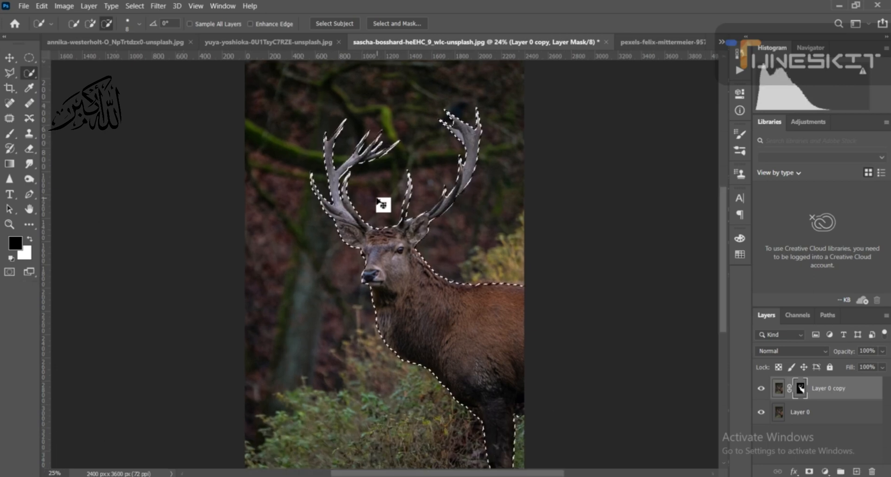
key(ctrl+plus)
key(ctrl+plus)
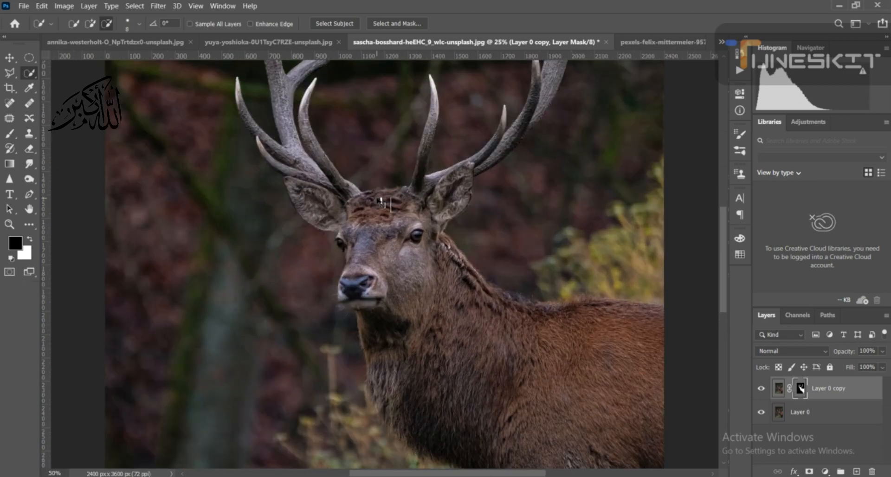
key(ctrl+plus)
key(ctrl+plus)
key(ctrl+plus)
key(ctrl+plus)
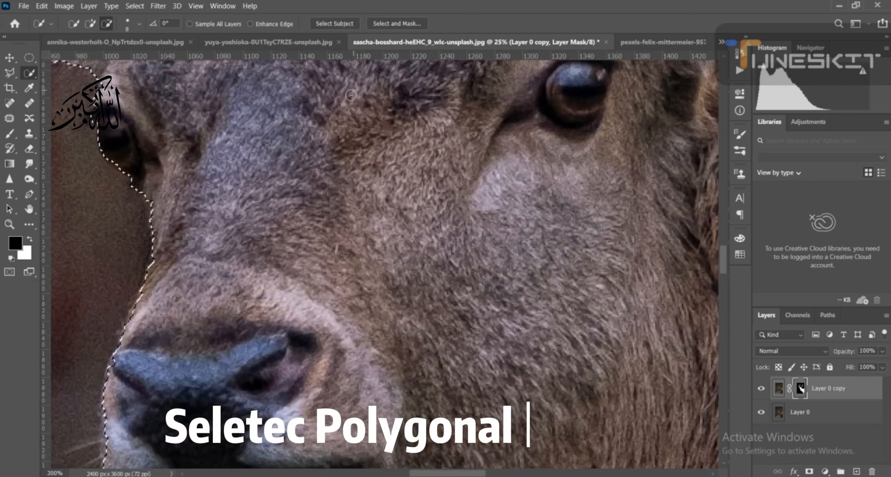
drag(346, 105, 364, 418)
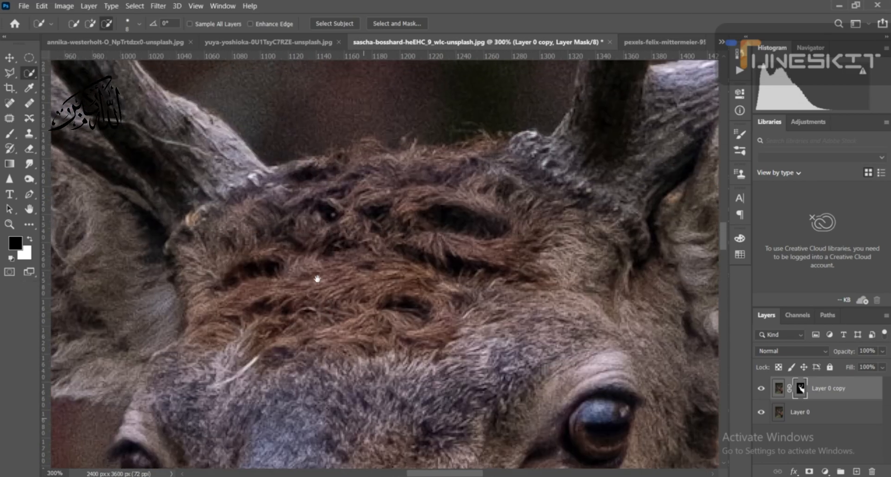
drag(234, 230, 554, 341)
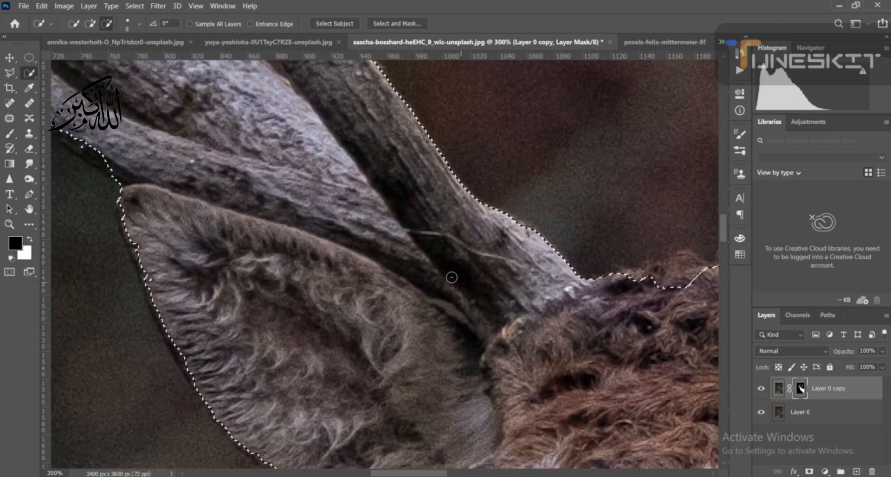
click(10, 73)
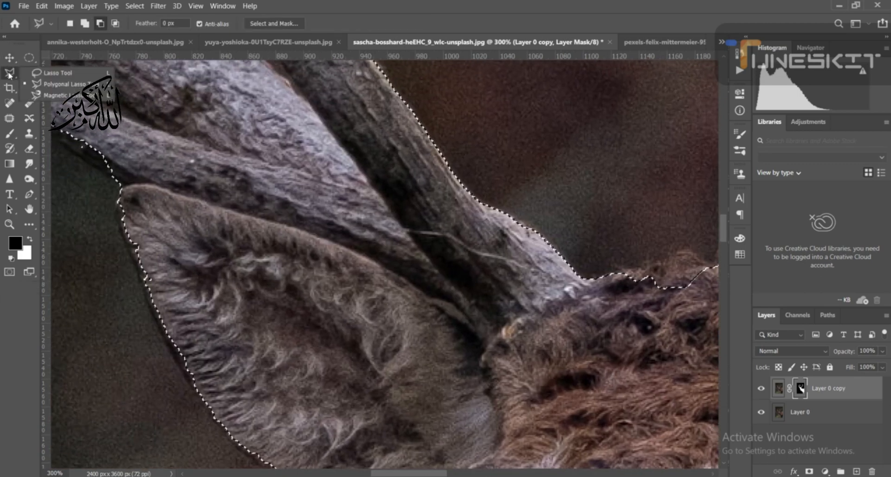
click(60, 85)
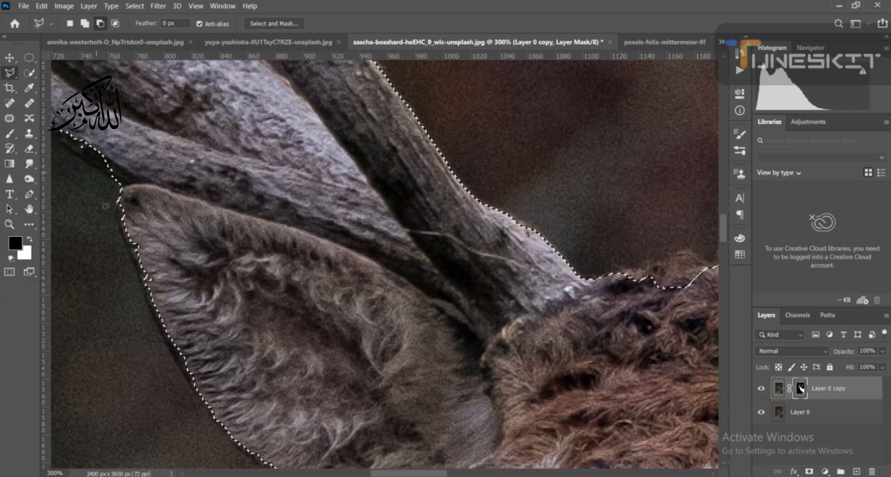
click(114, 183)
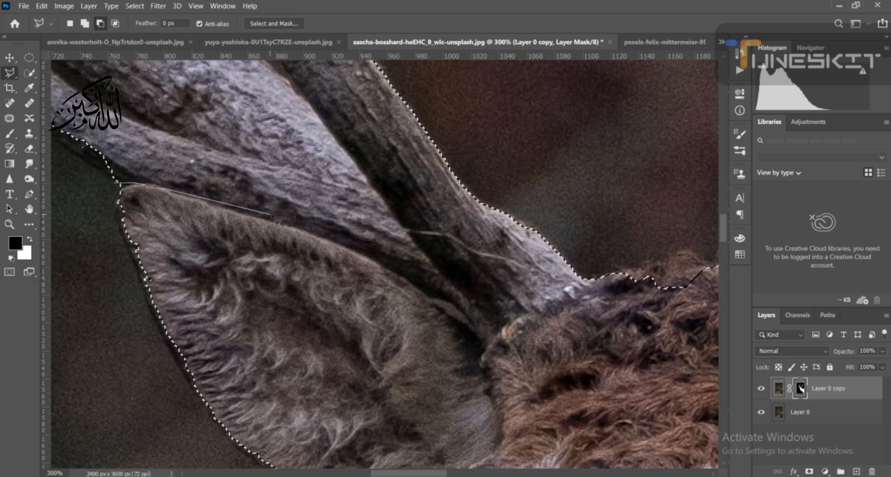
click(274, 223)
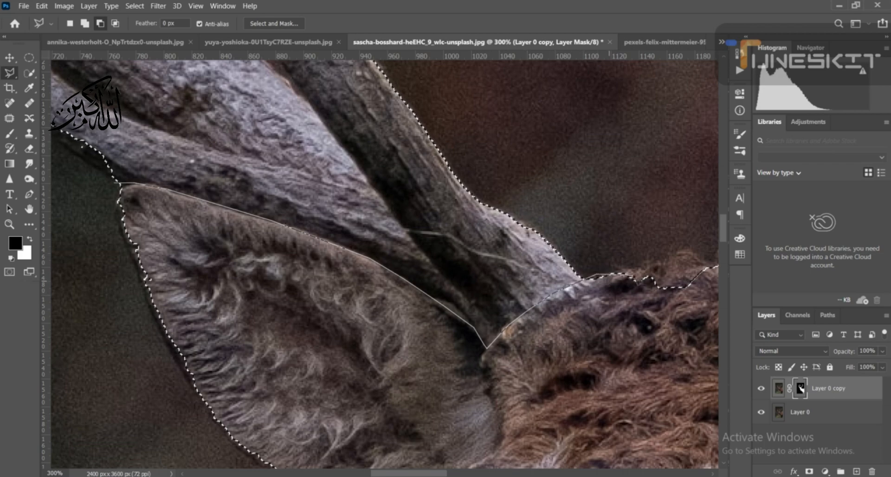
mouse_move(634, 269)
mouse_down()
mouse_move(371, 242)
mouse_move(268, 242)
mouse_up()
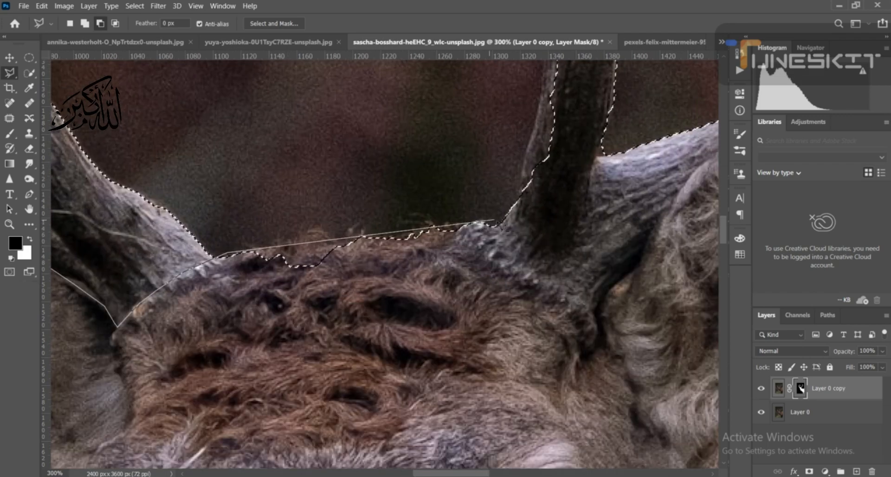
click(502, 225)
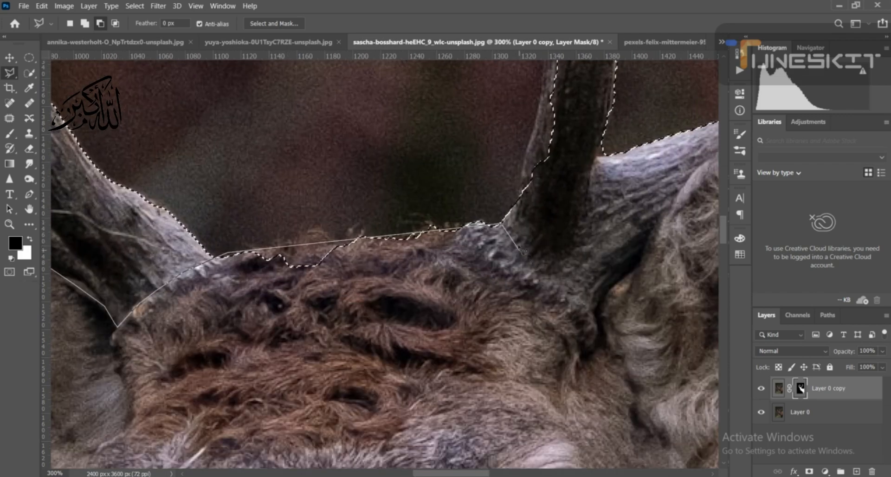
click(566, 259)
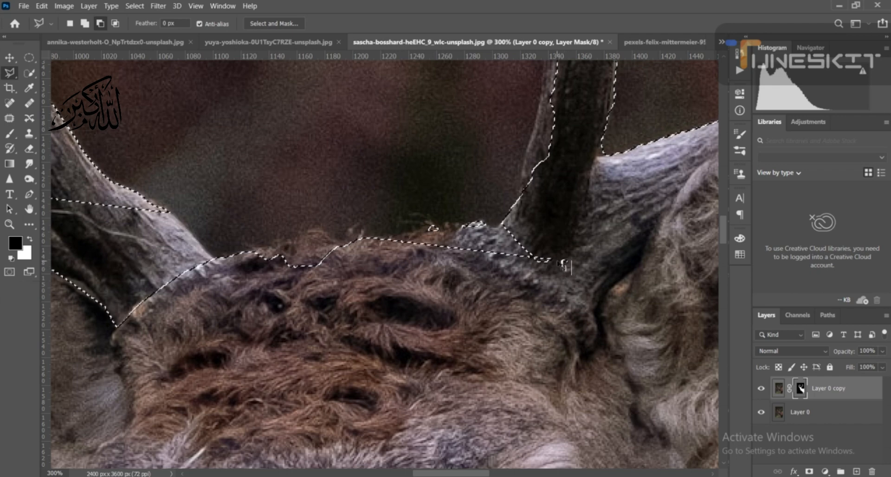
key(Escape)
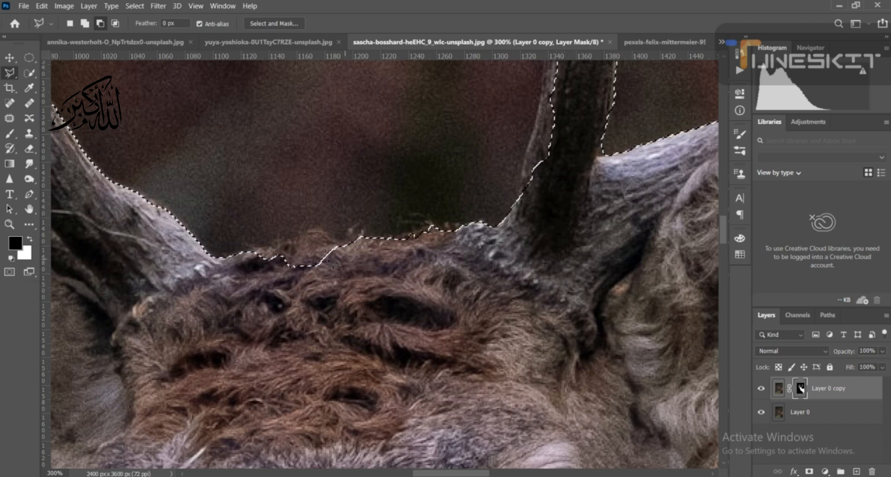
- Trace a Polygonal Lasso outline in subtract mode along the left ear's upper edge and around the left antler's base to the forehead
drag(193, 314, 490, 248)
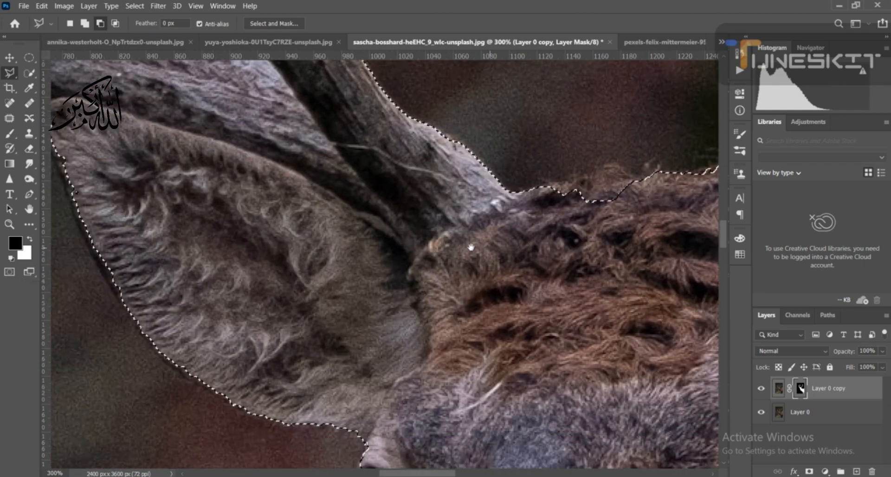
drag(431, 295, 487, 358)
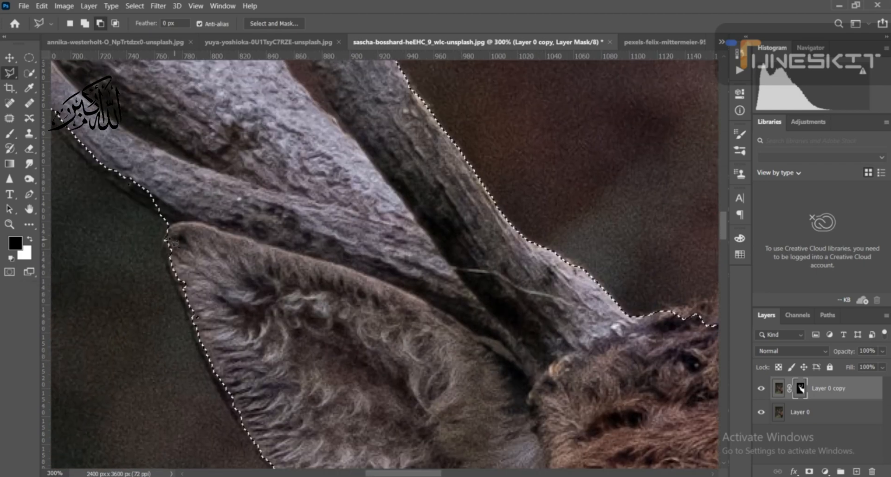
click(190, 222)
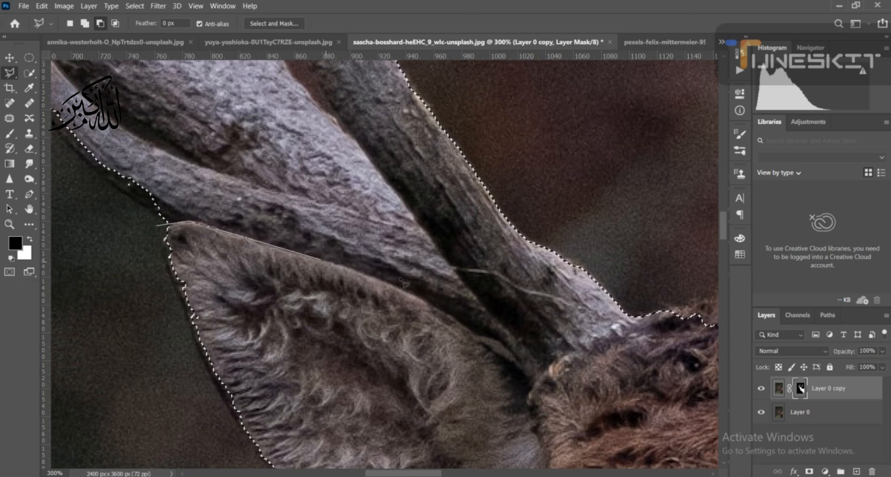
click(435, 303)
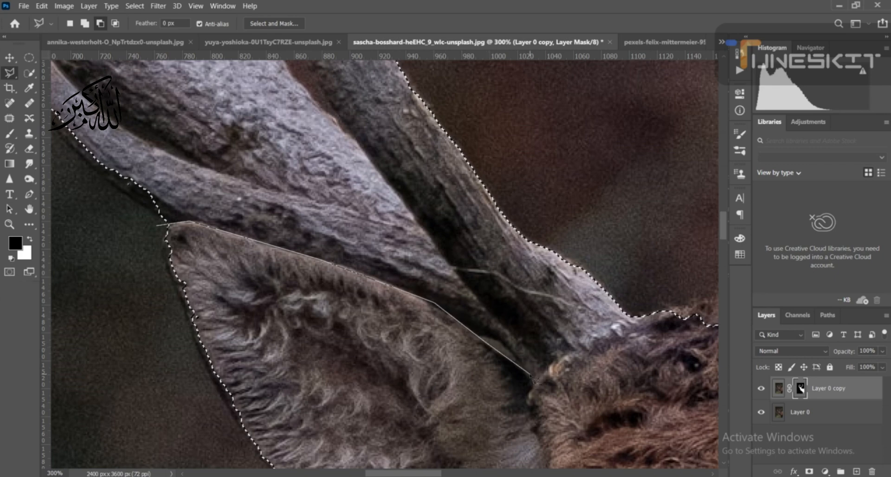
click(531, 374)
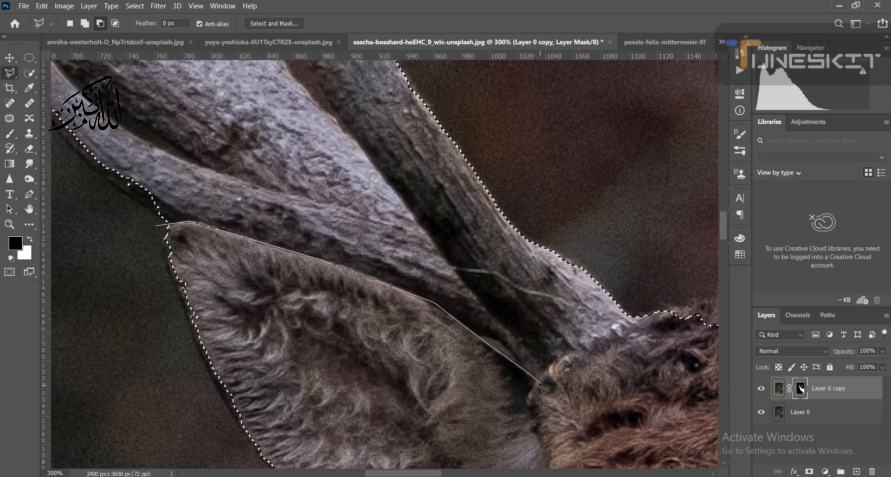
click(535, 383)
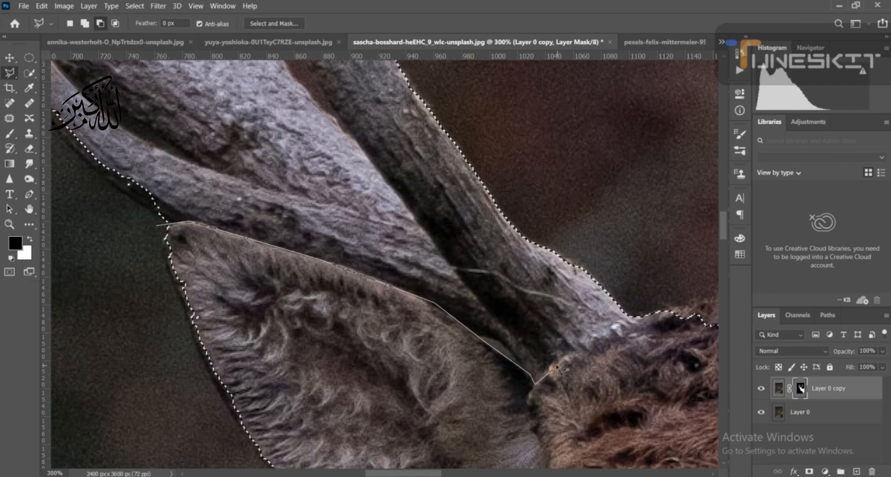
click(553, 369)
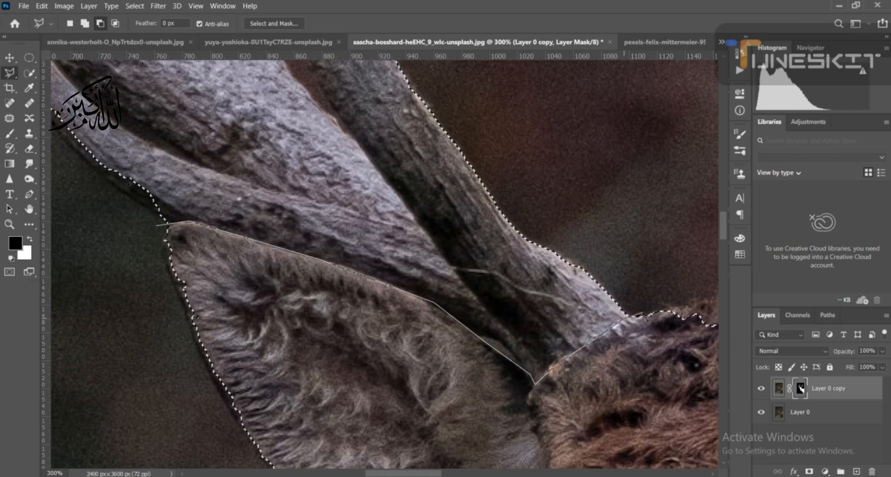
click(643, 312)
- Continue the subtract outline across the top of the forehead and around the base of the image's right antler to the ear
drag(683, 319, 273, 332)
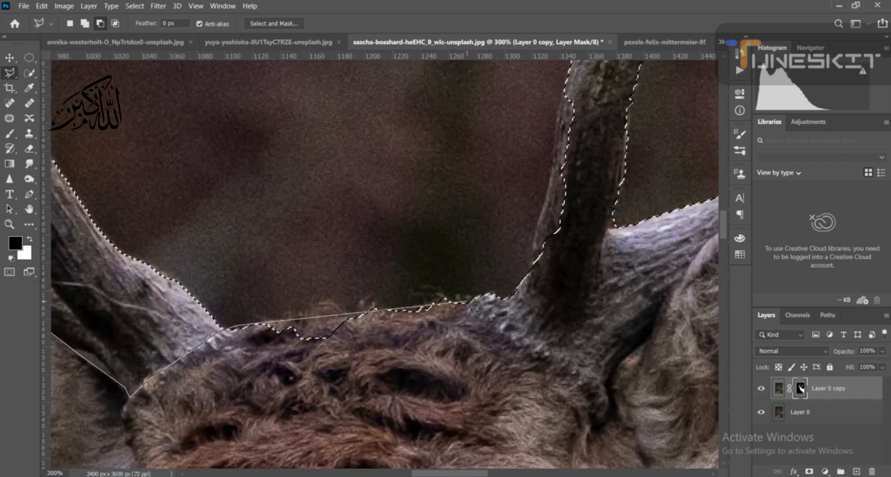
click(487, 330)
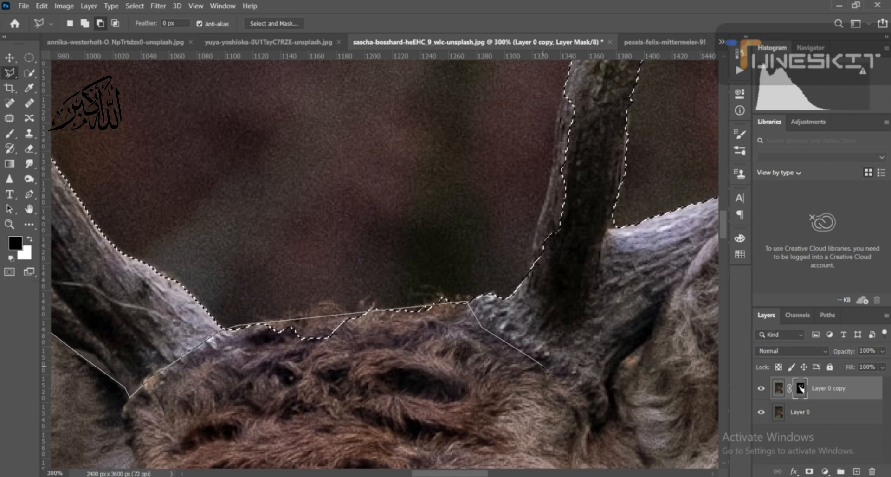
click(603, 426)
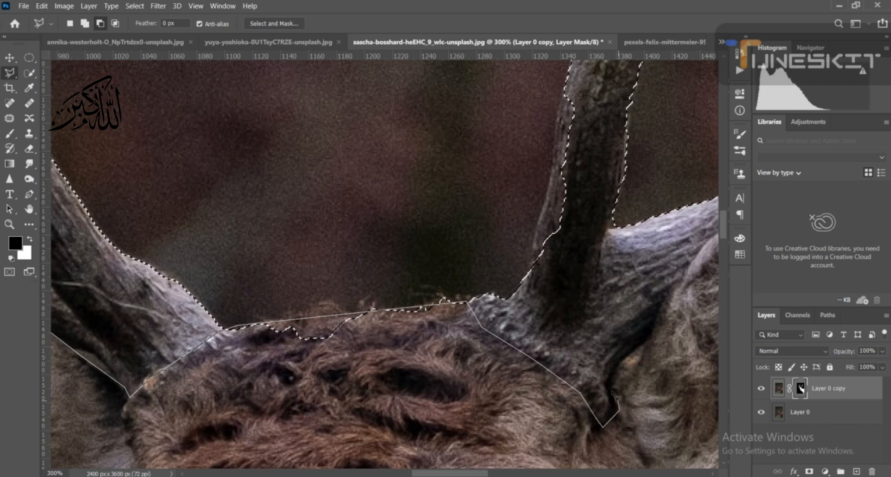
click(641, 345)
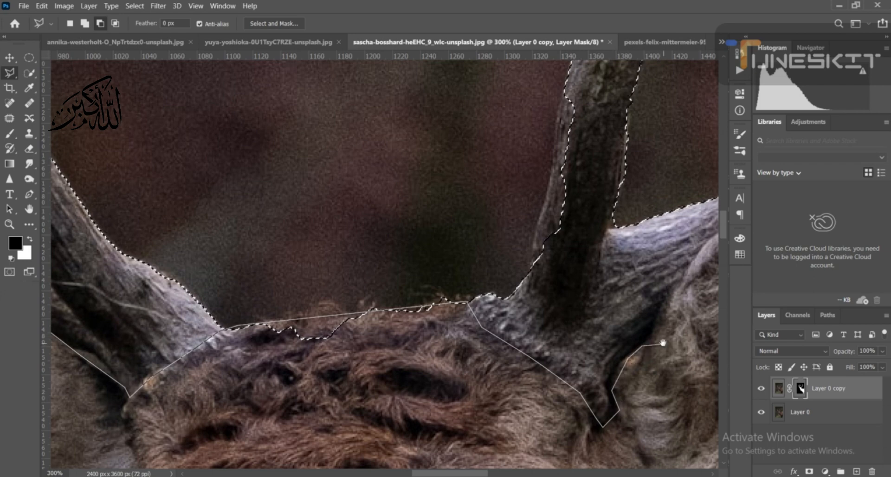
- Trace the subtract outline along the right ear's upper edge, around its tip and down to its outer side
drag(390, 405, 305, 409)
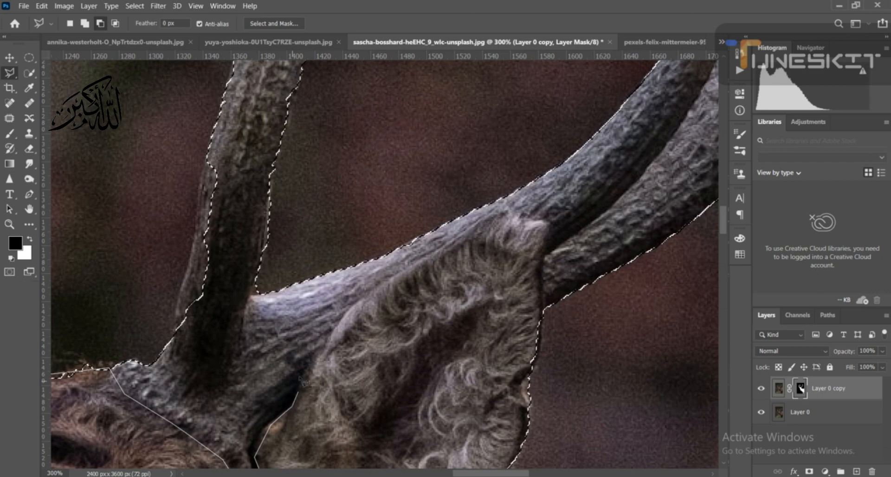
click(344, 318)
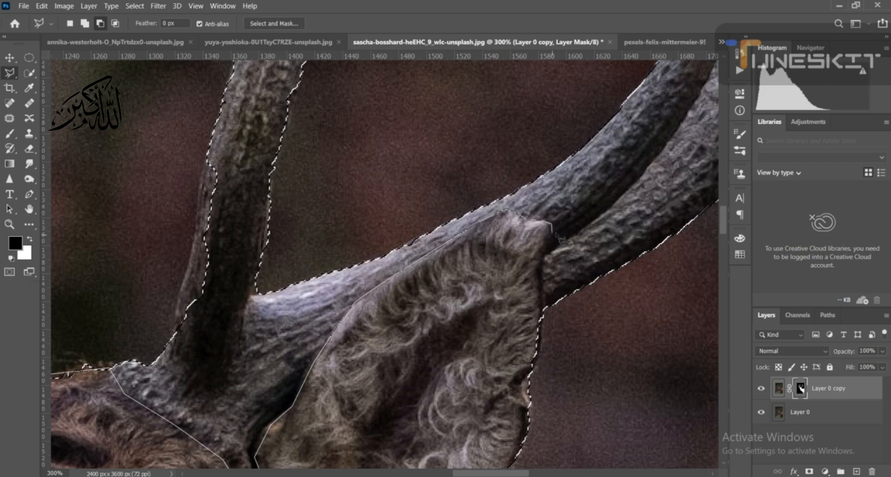
click(547, 250)
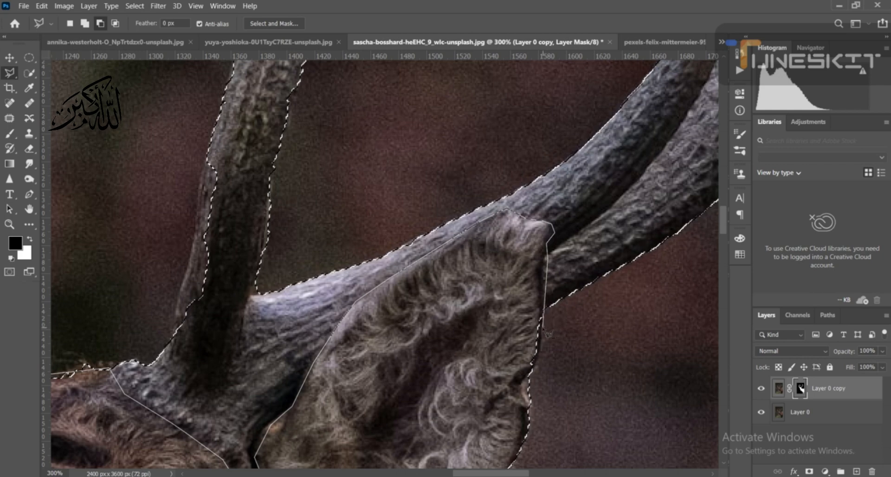
click(544, 327)
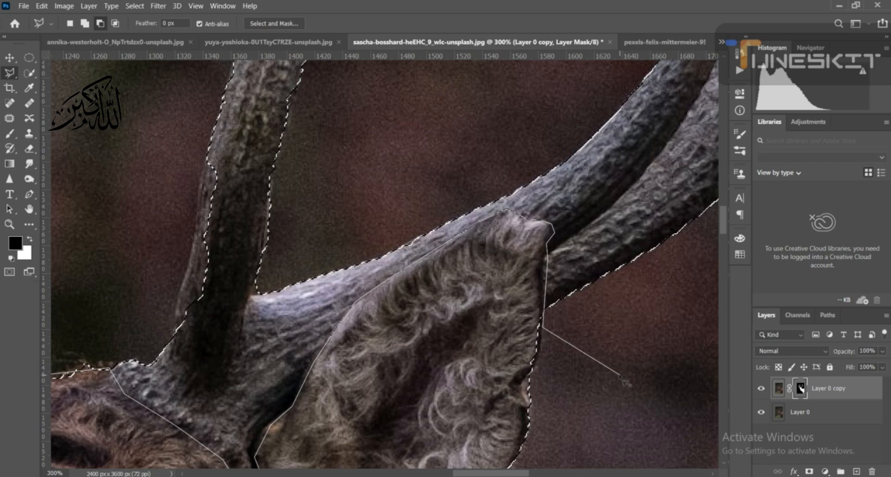
- Close the subtract outline around the deer's head and body along the canvas's right and bottom edges, leaving only the antlers selected
scroll(624, 380, down, 3)
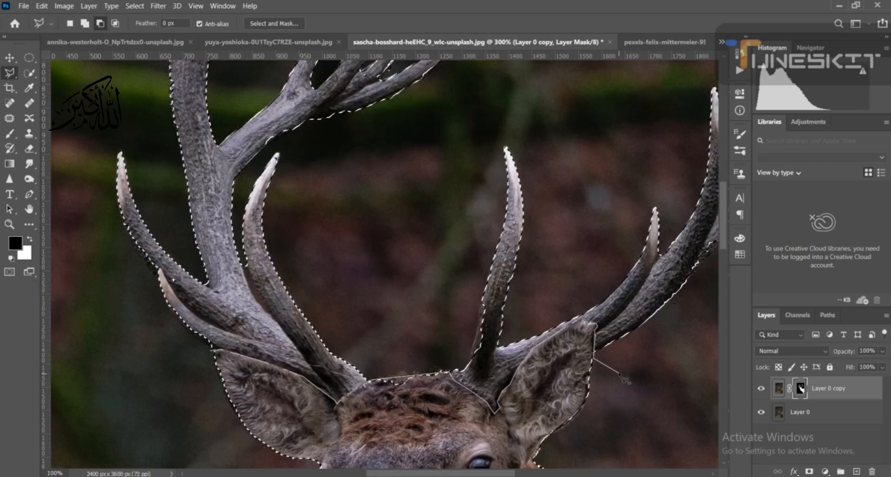
scroll(624, 379, down, 4)
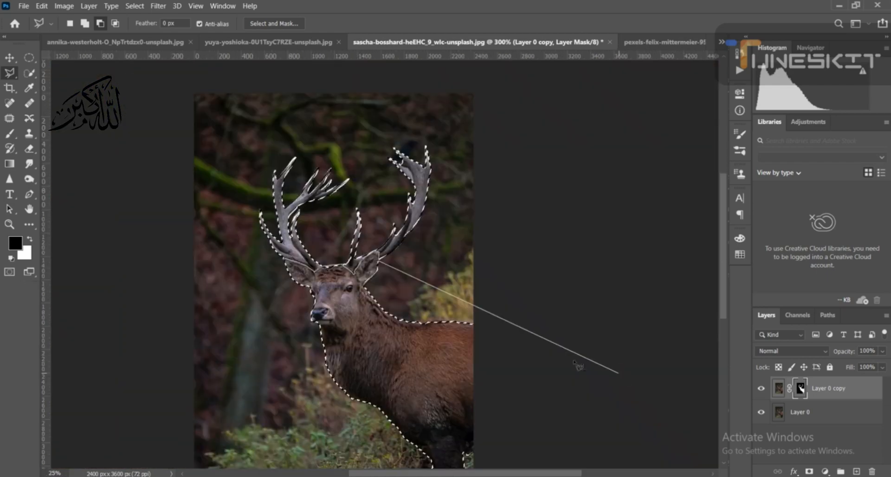
click(475, 319)
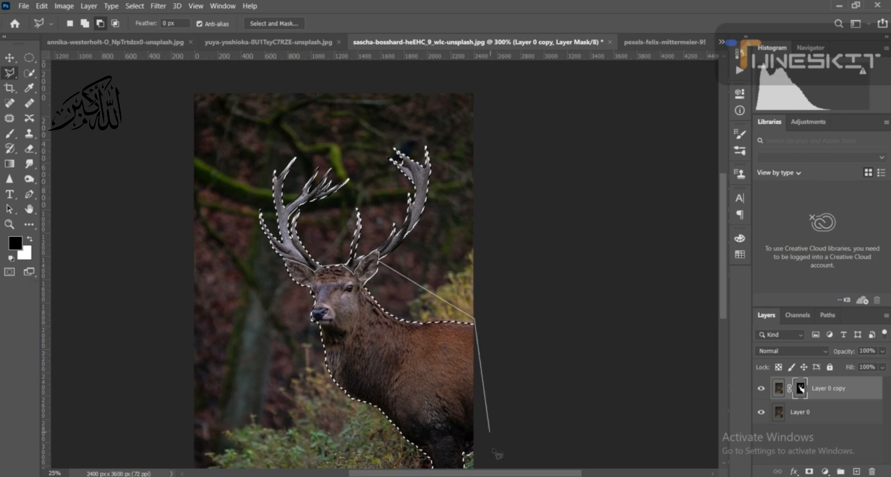
drag(445, 428, 451, 275)
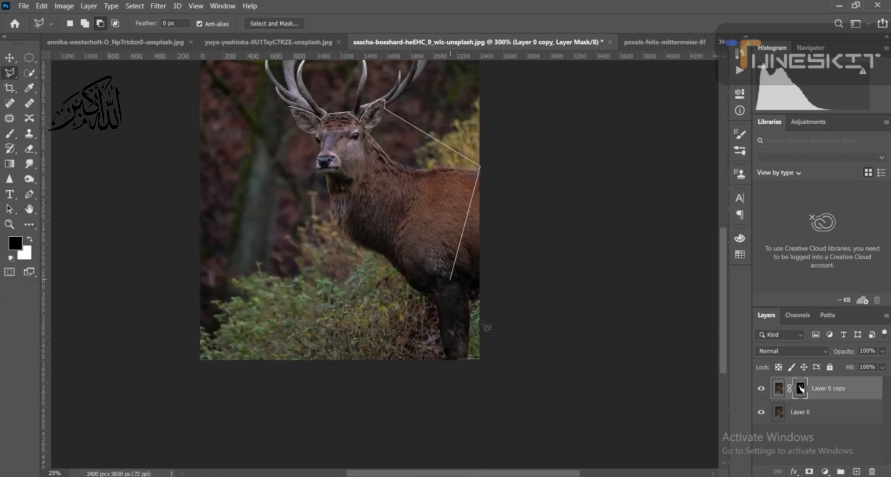
click(480, 360)
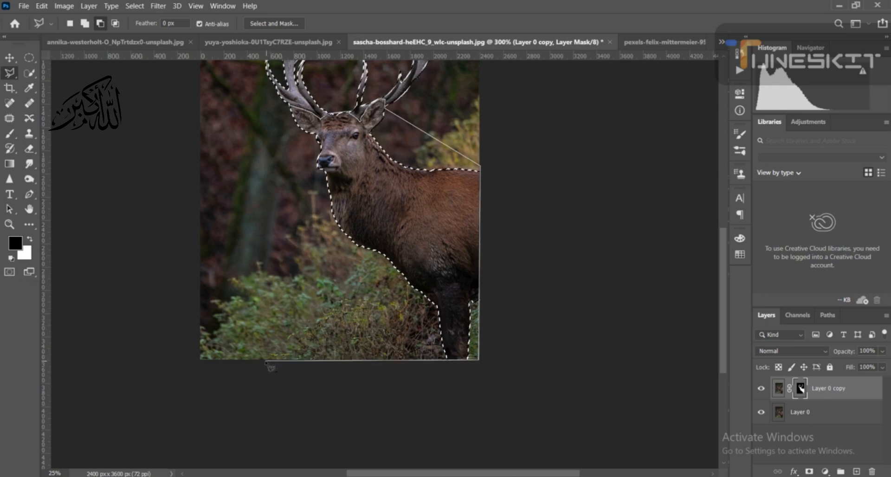
click(266, 360)
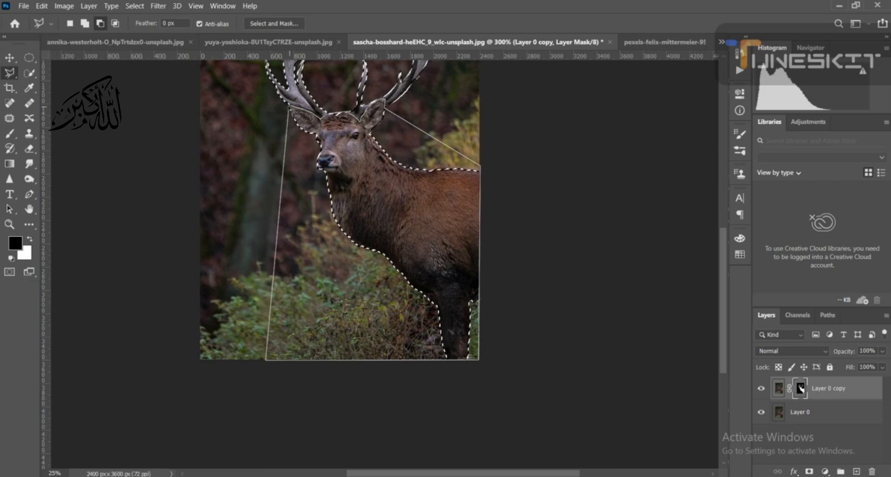
click(289, 108)
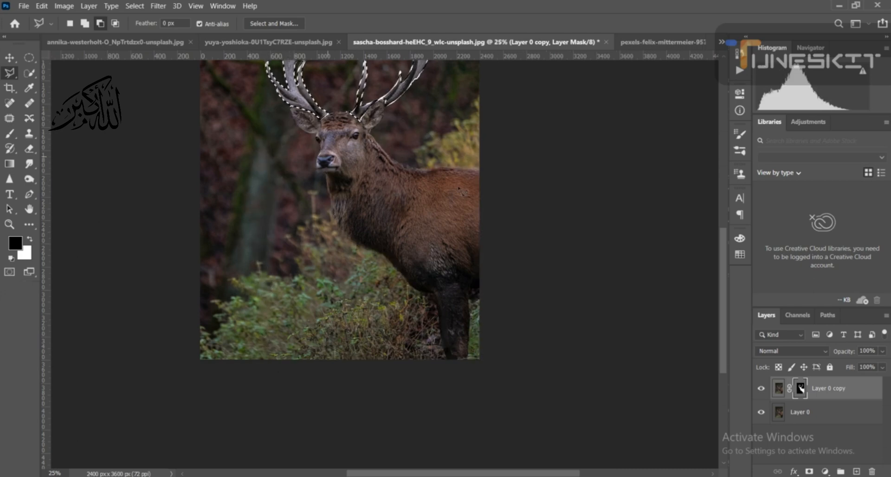
- Target the image content of Layer 0 copy and copy the selected antlers to a new layer
click(779, 388)
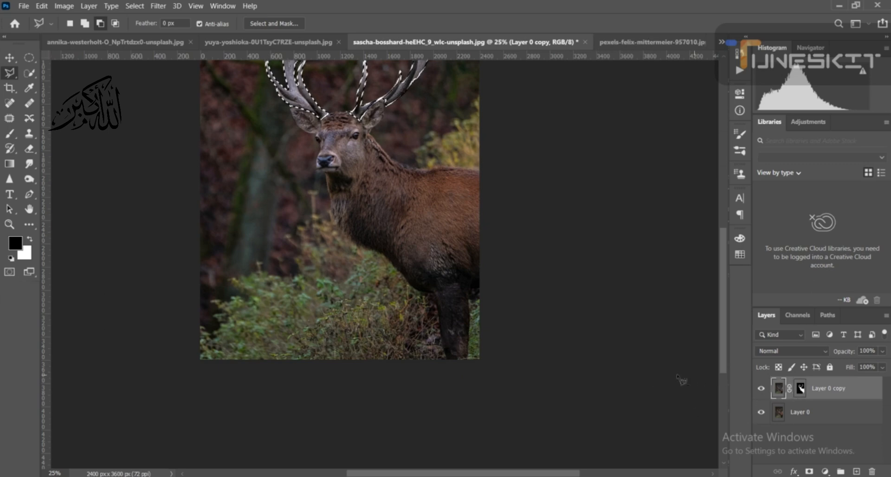
key(ctrl+0)
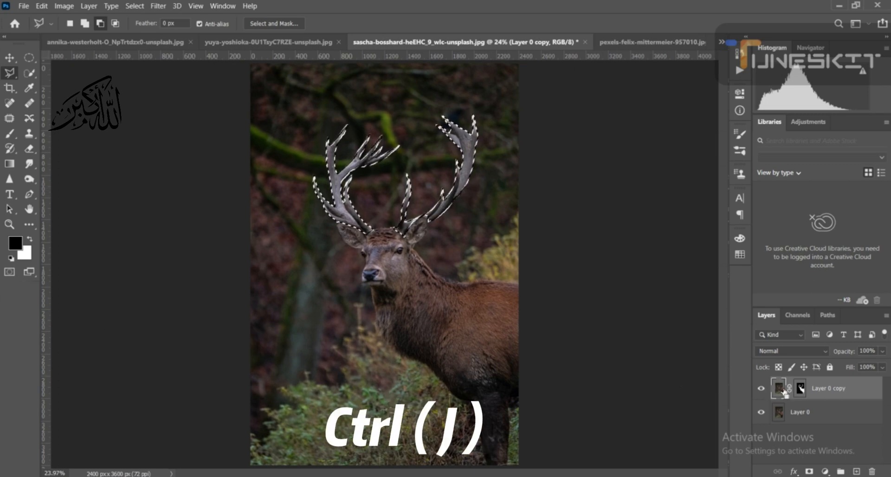
key(ctrl+j)
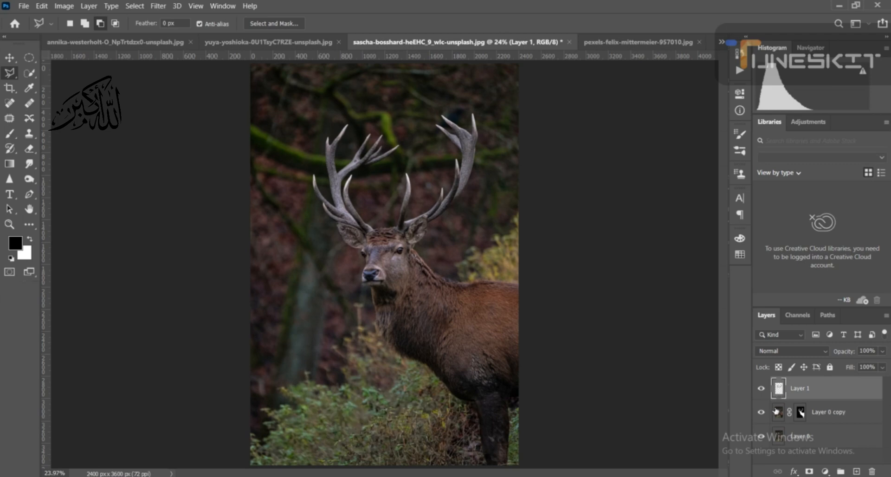
- Examine the antler cutout with the other layers hidden, toggling its visibility, and make all layers visible again
click(762, 436)
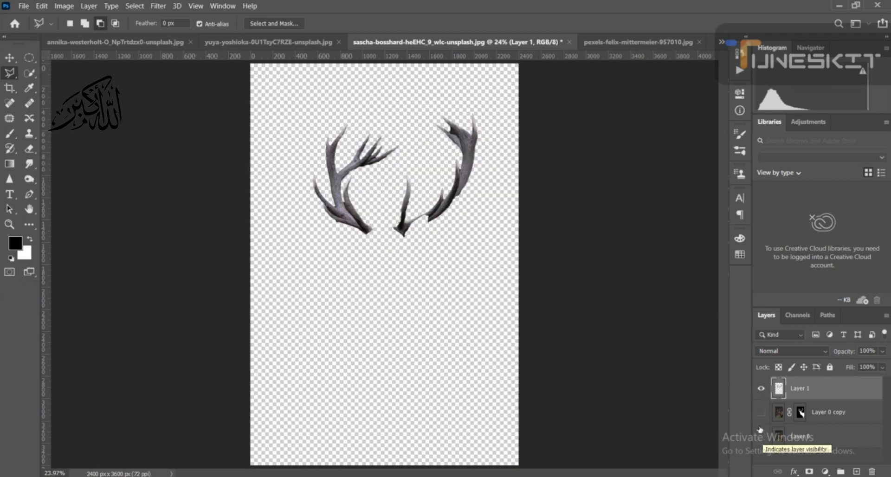
click(760, 388)
click(761, 388)
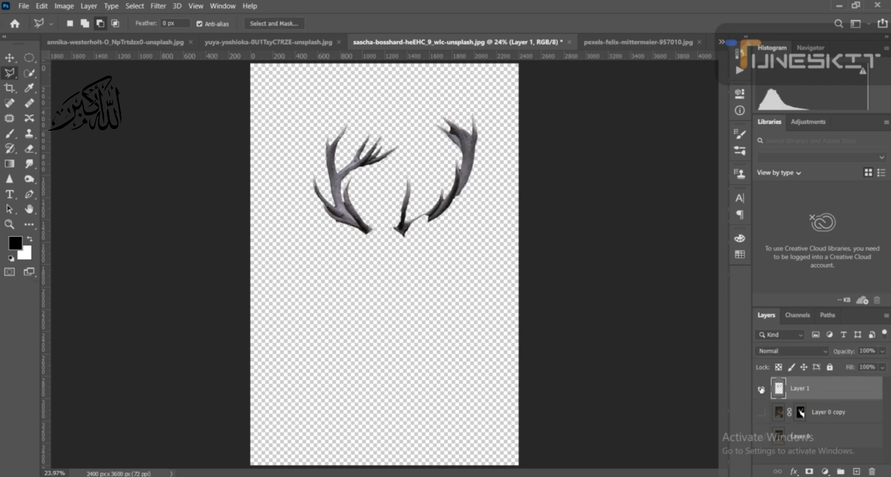
click(760, 389)
click(761, 389)
click(762, 412)
click(761, 427)
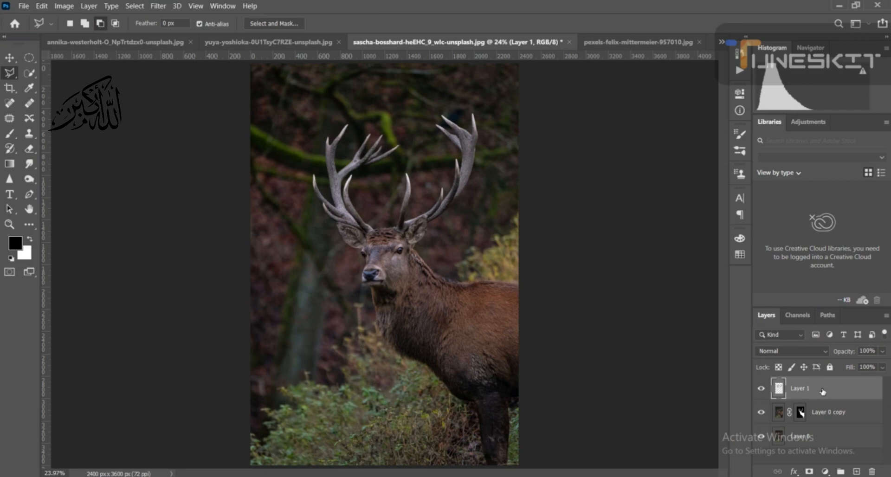
- Place the antler layer, Layer 1, in its own group and collapse the group
key(ctrl+g)
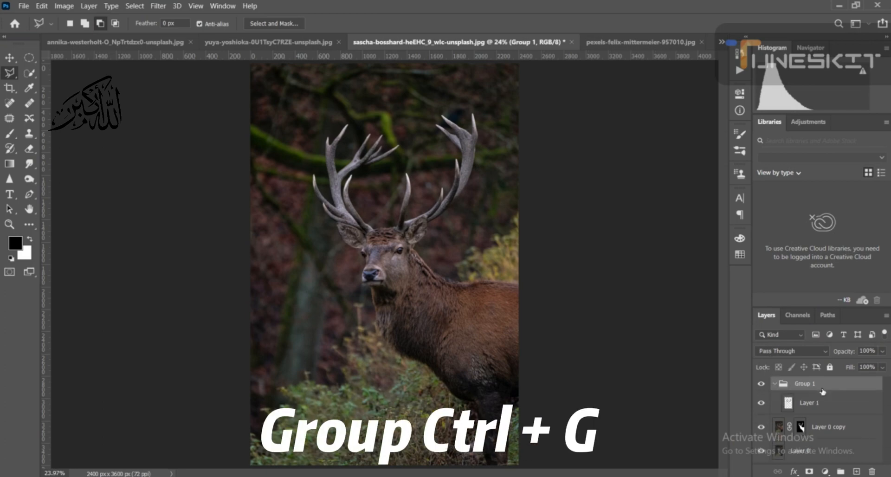
click(774, 383)
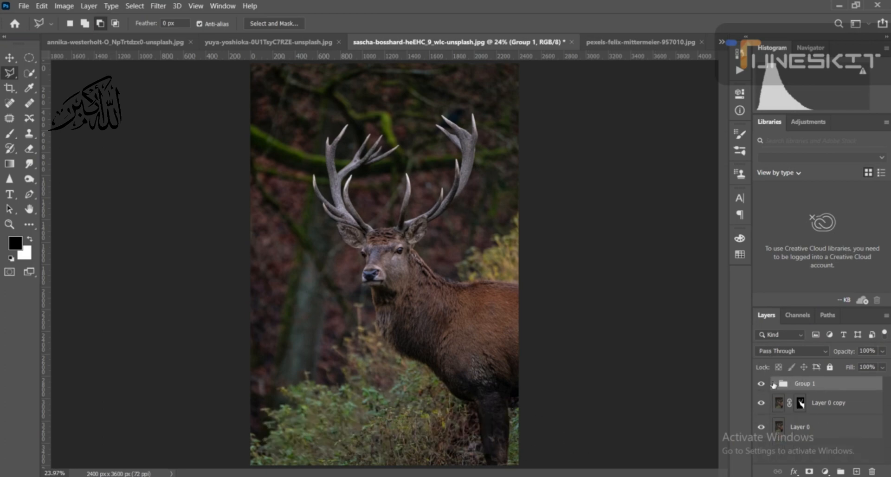
- Add a Color Lookup adjustment layer directly above Layer 0 and set its 3DLUT file to Moonlight.3DL
click(807, 433)
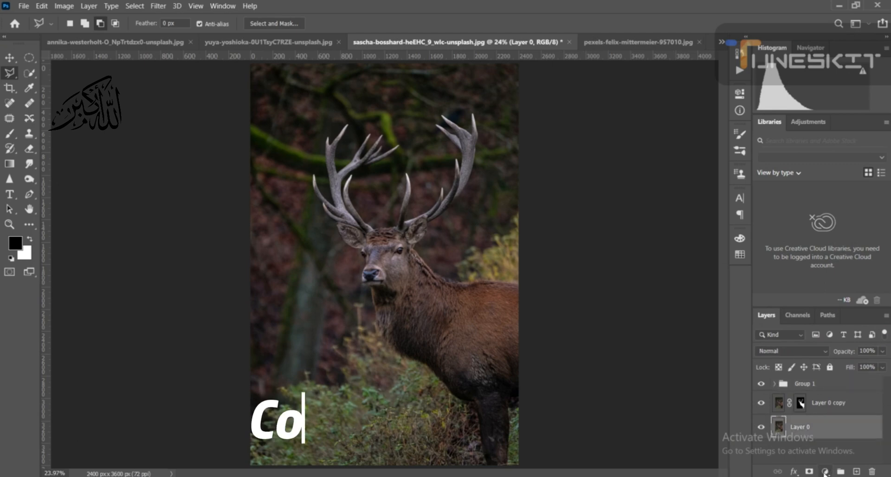
click(824, 471)
click(826, 409)
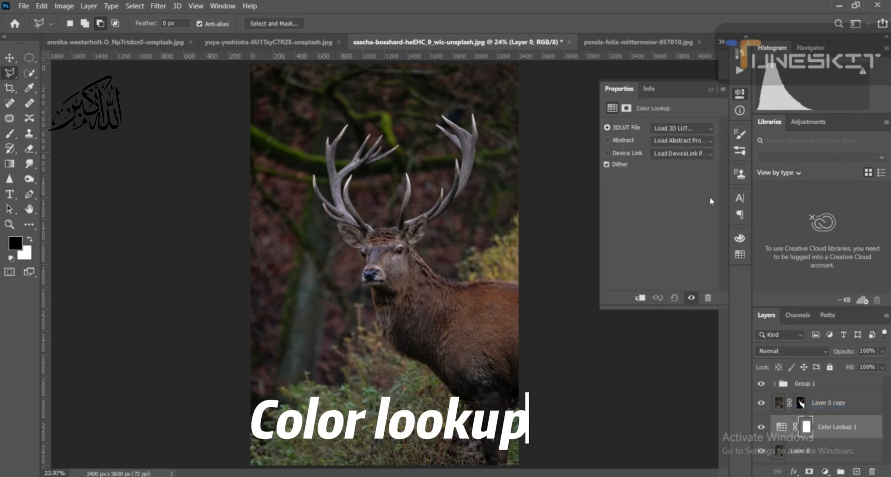
click(708, 128)
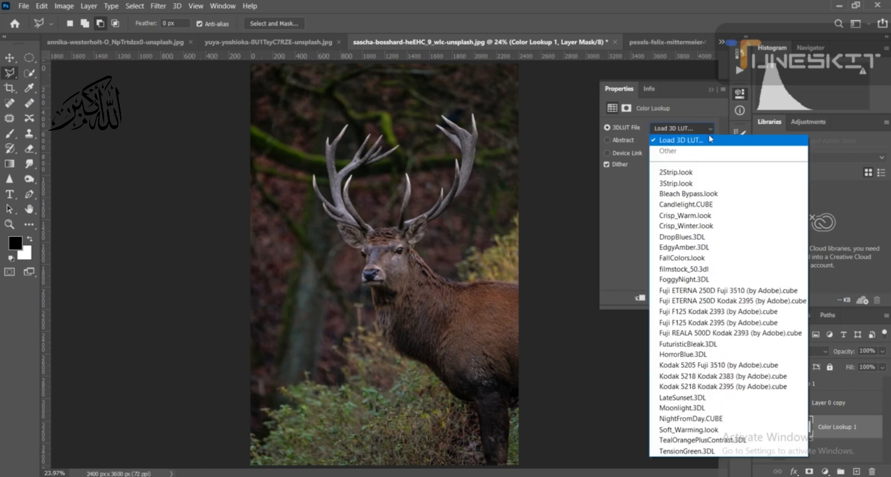
click(730, 410)
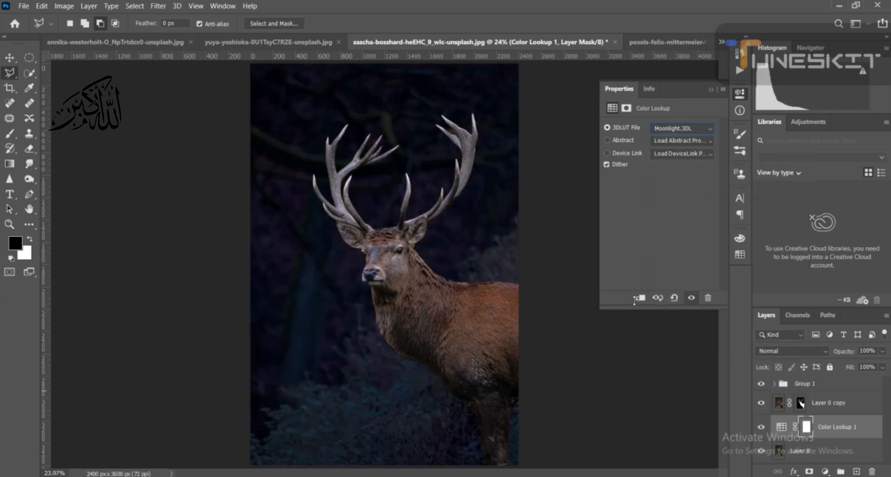
click(711, 91)
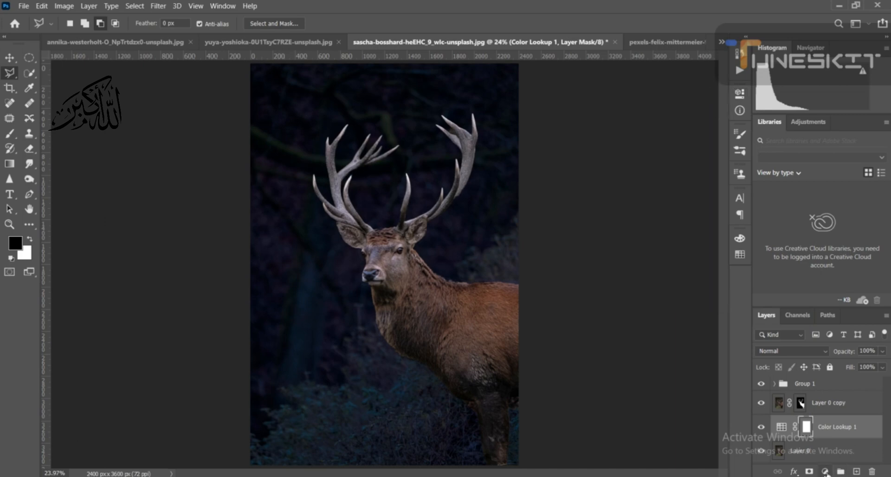
- Add a Black & White adjustment layer above the Color Lookup layer and set its opacity to 50%
click(825, 472)
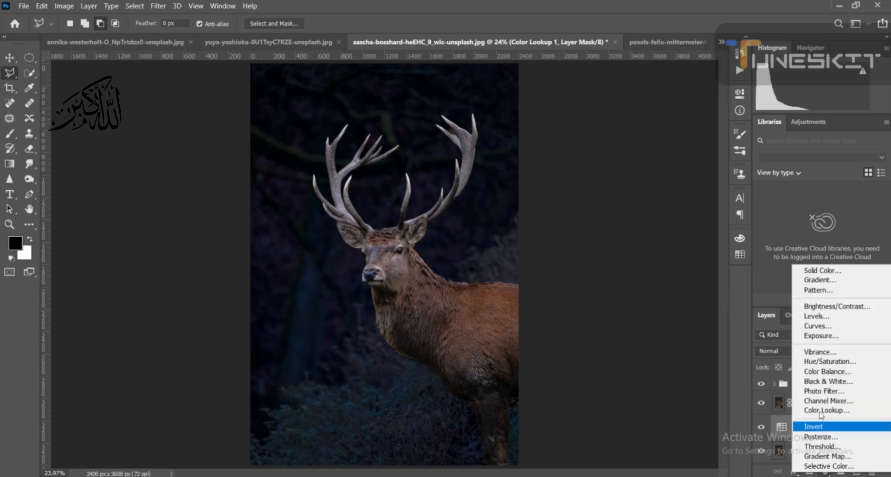
click(836, 382)
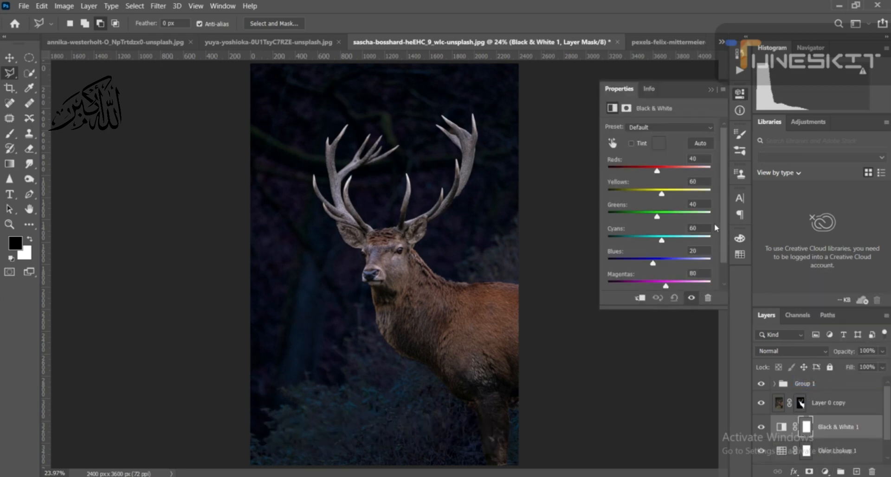
click(711, 88)
click(881, 352)
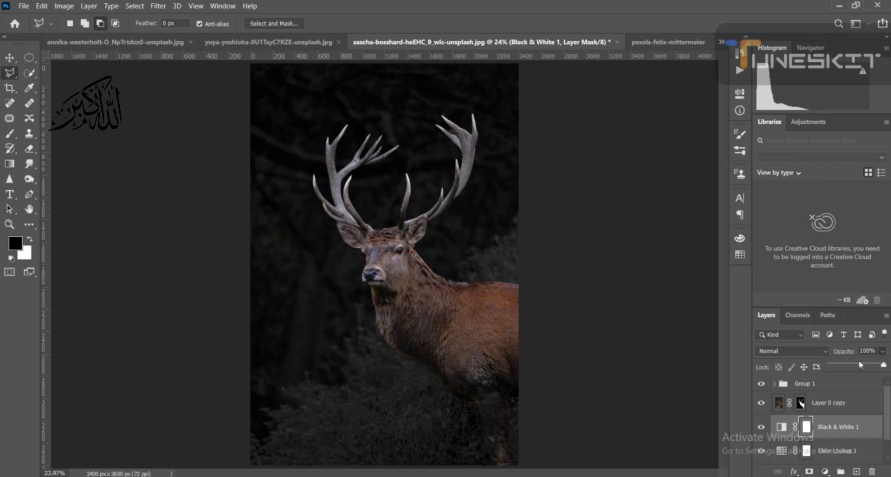
click(873, 350)
text(50)
click(883, 352)
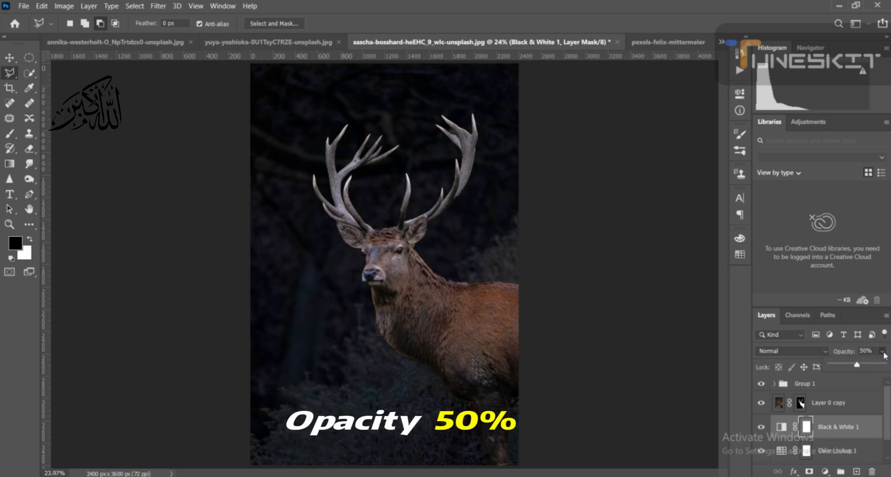
- Compare the background with and without the Black & White adjustment by toggling that layer's visibility
click(761, 428)
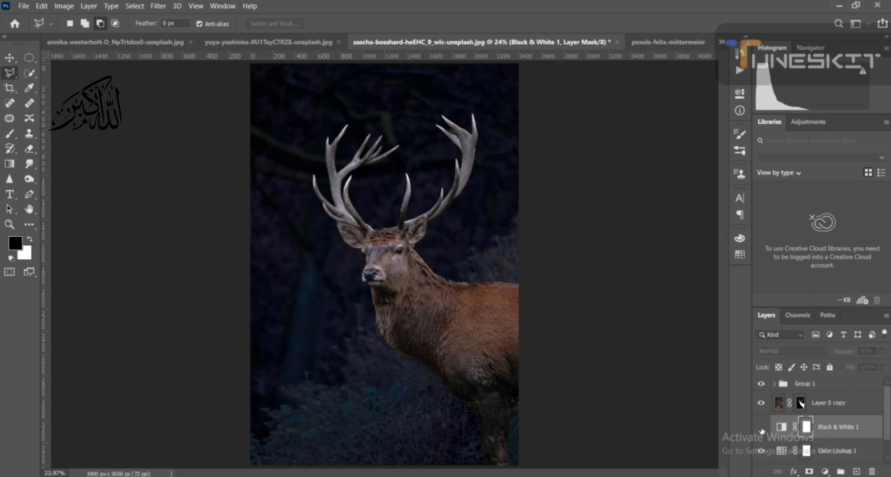
click(760, 428)
click(761, 428)
click(761, 428)
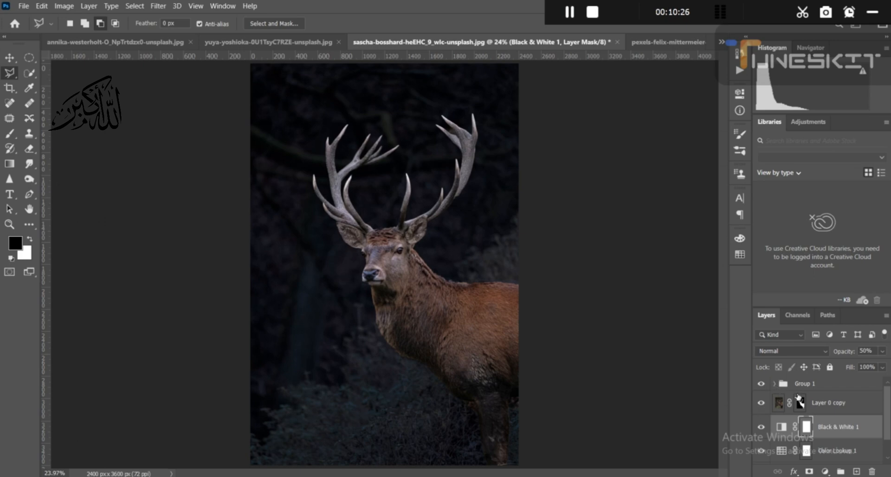
- Convert Layer 1 in Group 1 to a smart object, duplicate it, and set the copy's blend mode to Linear Dodge (Add)
click(774, 384)
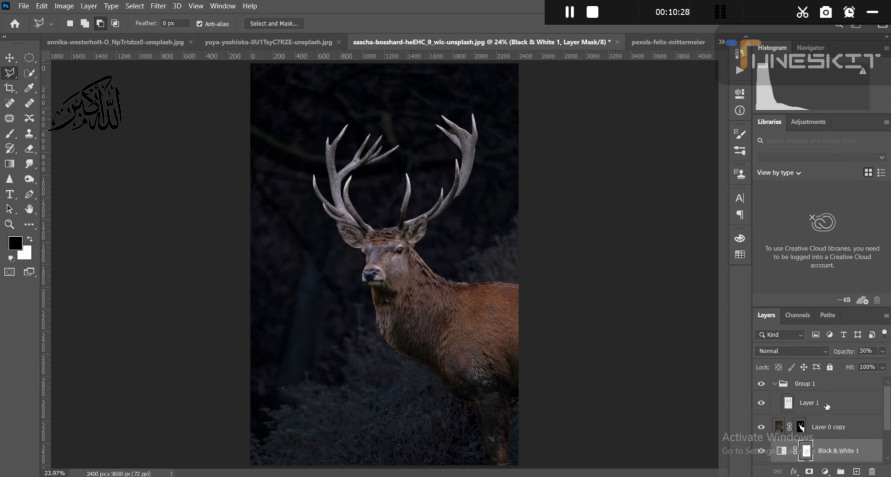
click(810, 403)
key(ctrl+j)
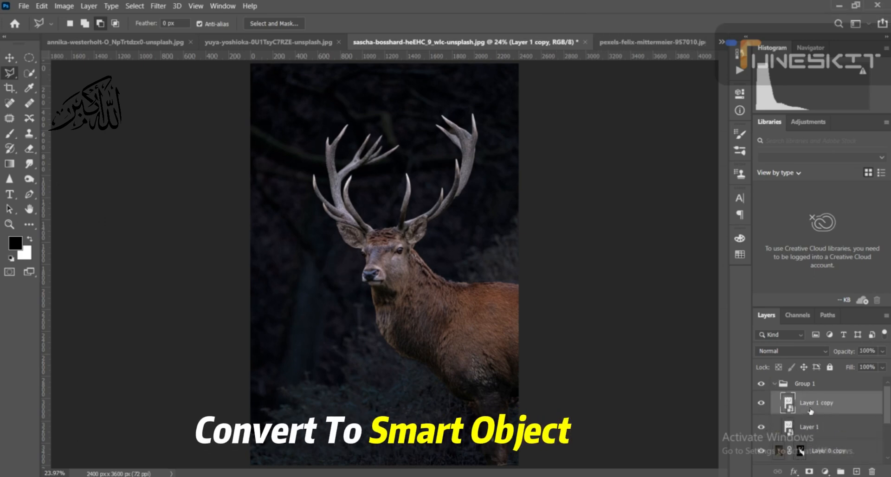
click(820, 343)
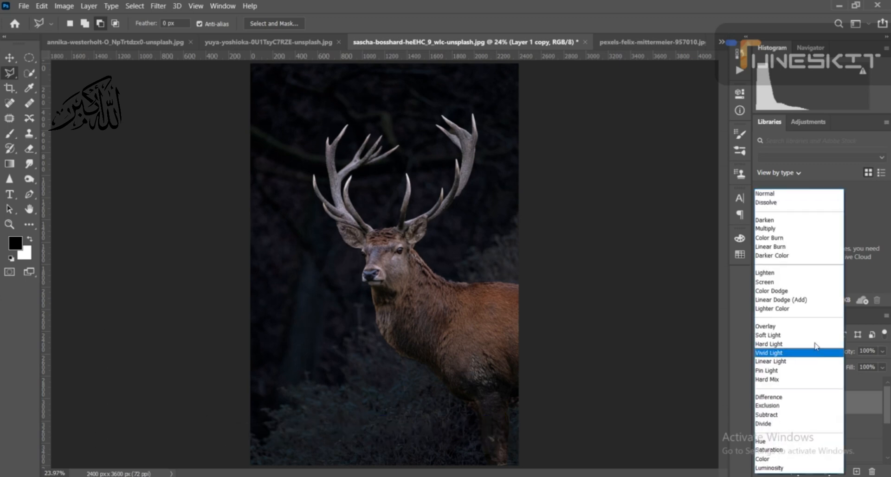
click(806, 304)
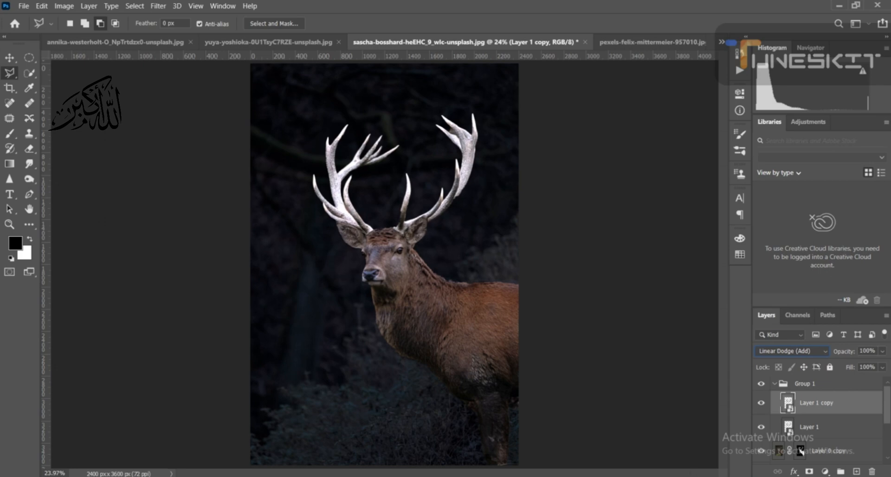
- Apply a Gaussian Blur smart filter with a radius of about 5 pixels to Layer 1 copy
click(158, 5)
mouse_move(198, 128)
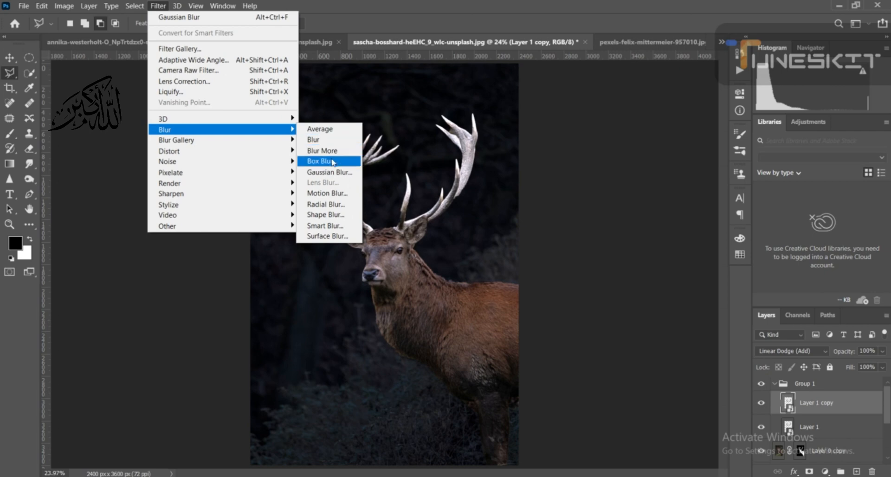
click(342, 174)
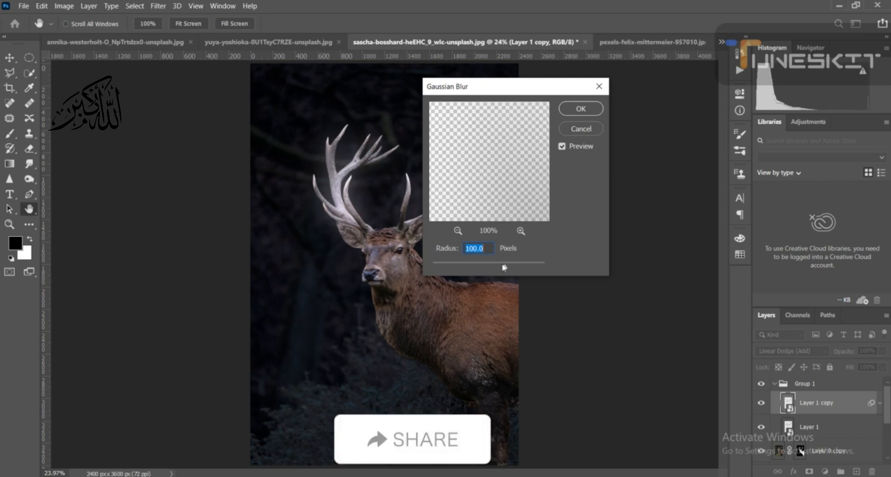
drag(505, 267, 445, 269)
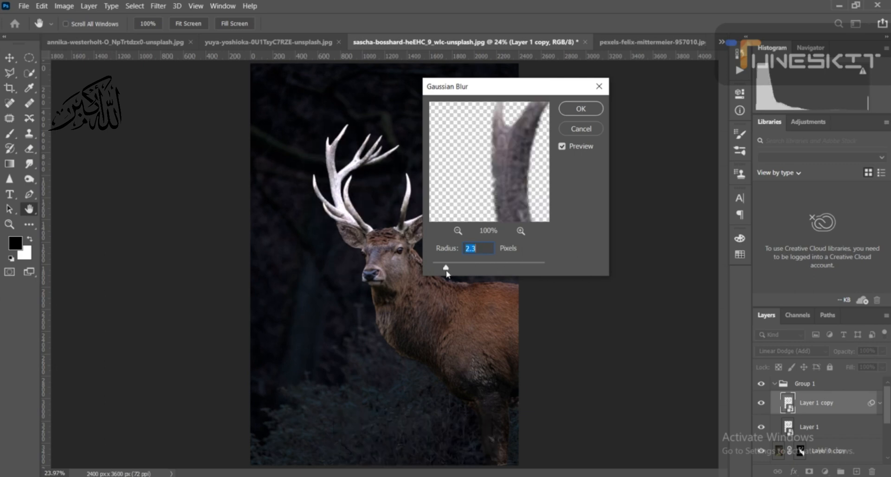
click(325, 159)
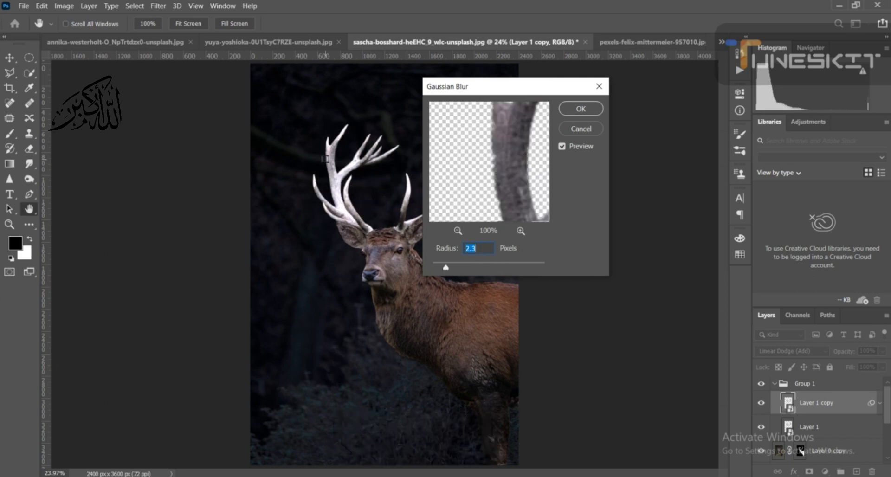
click(482, 248)
scroll(482, 247, up, 4)
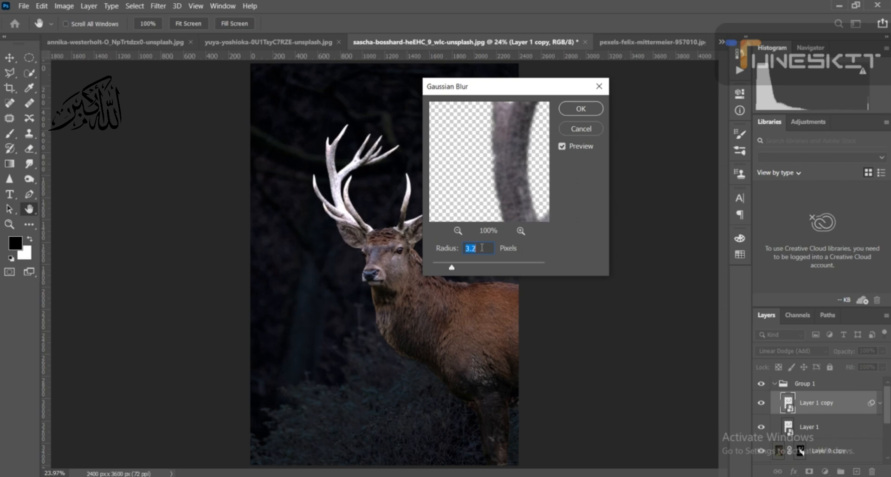
scroll(482, 247, up, 9)
scroll(482, 247, up, 6)
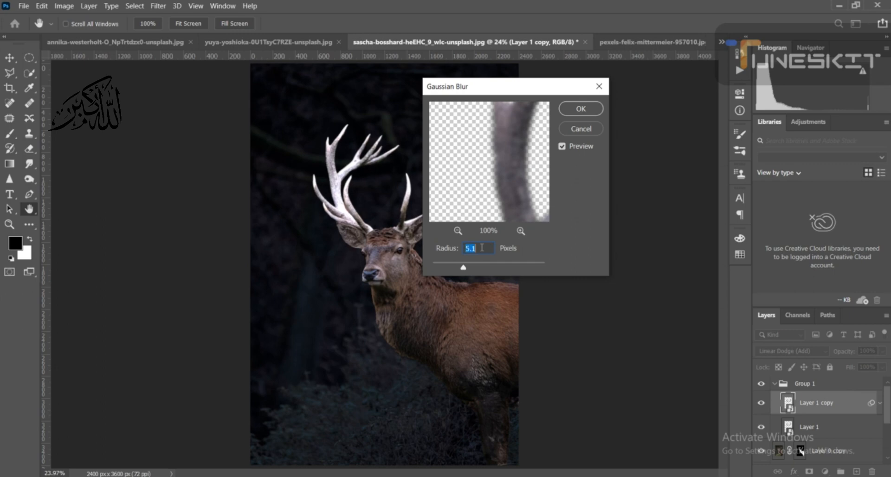
click(583, 112)
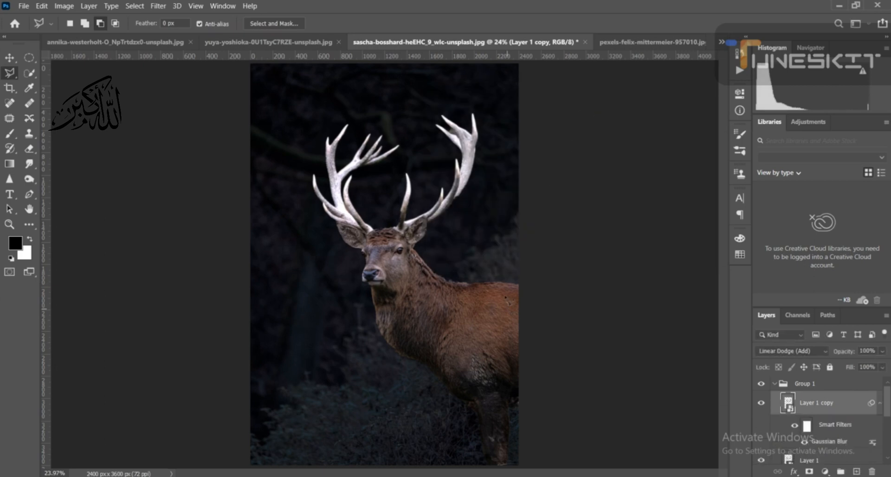
- Reopen the Gaussian Blur smart filter of Layer 1 copy and set its radius to 100 pixels
click(620, 476)
double_click(823, 443)
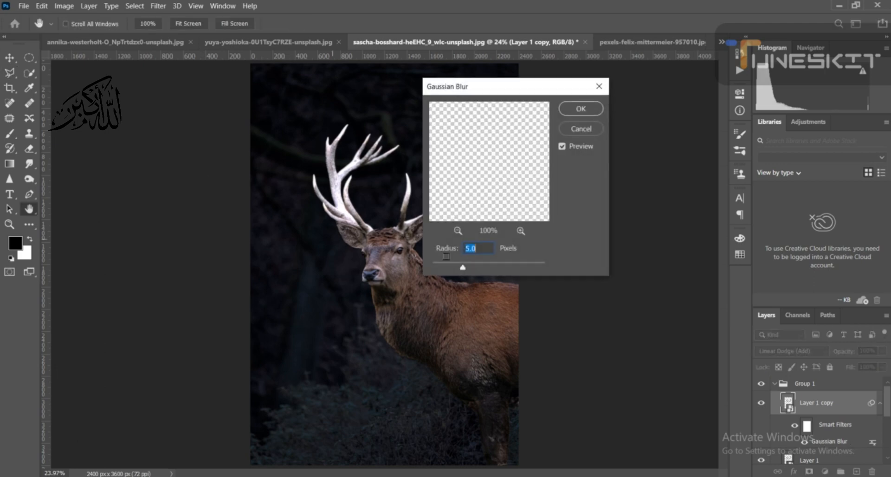
drag(458, 274, 491, 268)
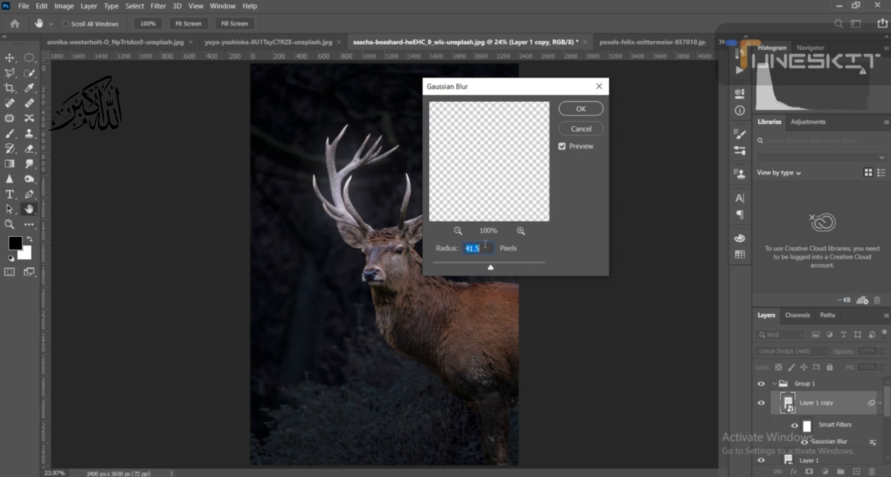
click(504, 267)
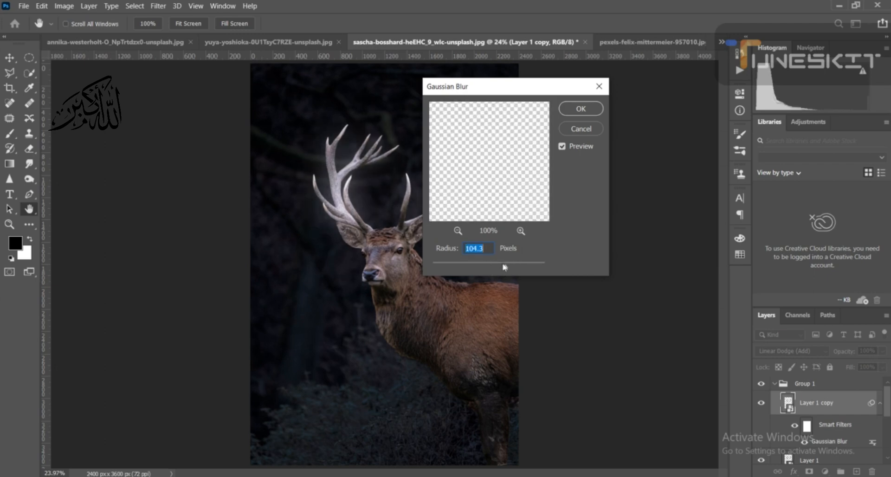
drag(505, 267, 503, 268)
click(483, 246)
scroll(484, 249, up, 3)
scroll(485, 249, up, 12)
scroll(485, 250, down, 2)
scroll(486, 248, up, 1)
click(580, 108)
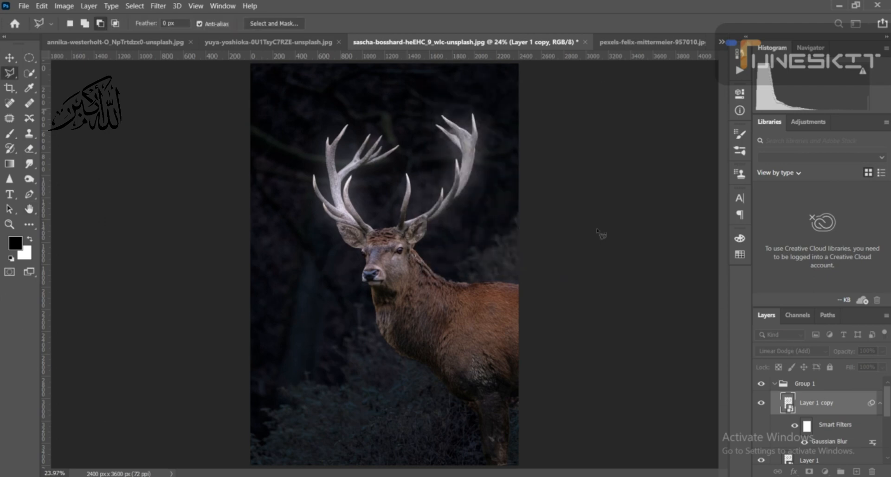
- Compare the antlers with and without the blurred glow by toggling the visibility of Layer 1 copy
click(762, 403)
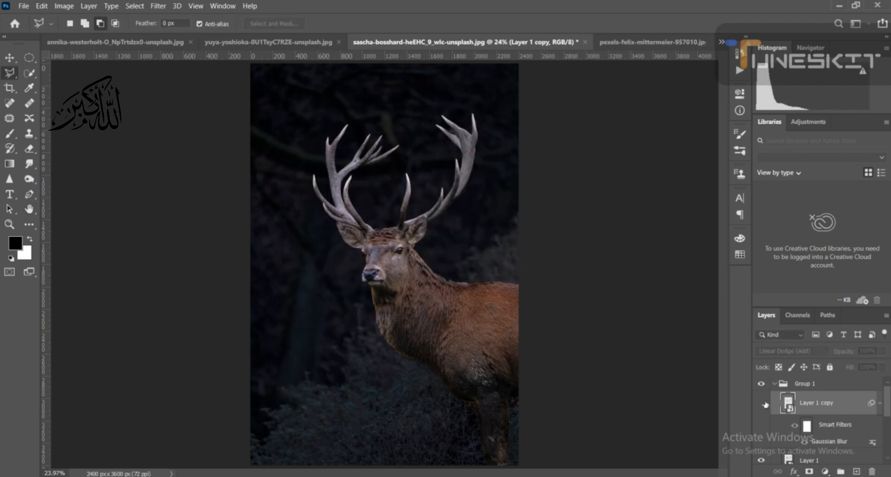
click(762, 402)
click(762, 403)
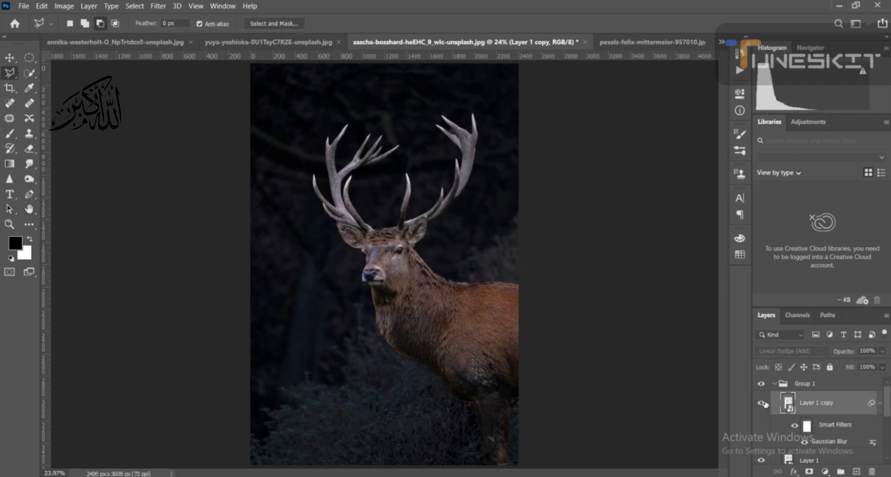
click(761, 402)
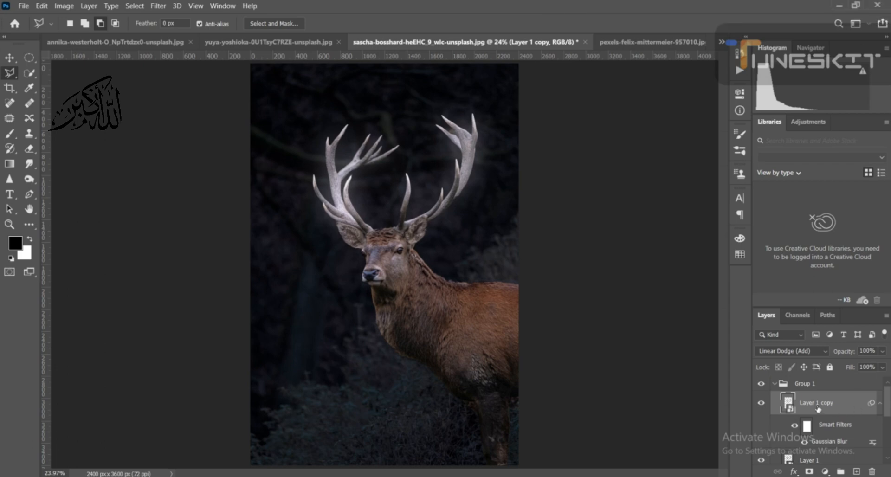
- Duplicate Layer 1 copy and set the duplicate's Gaussian Blur radius to 250 pixels
key(ctrl+j)
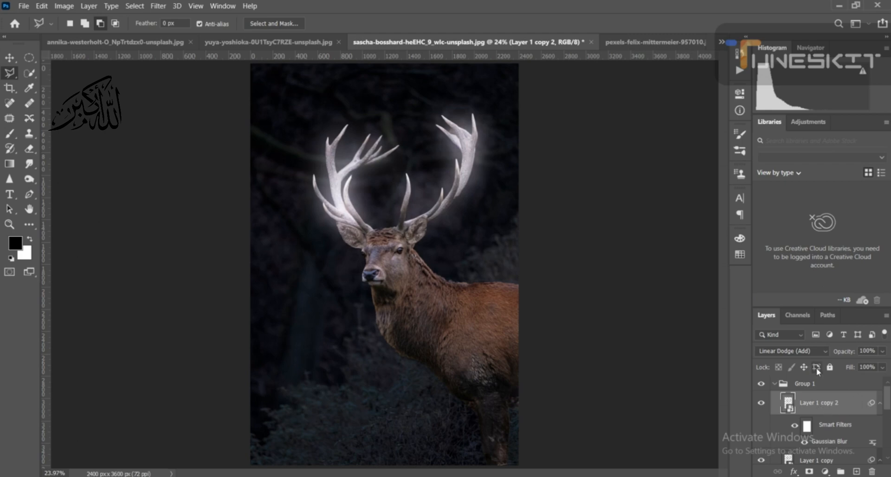
double_click(818, 444)
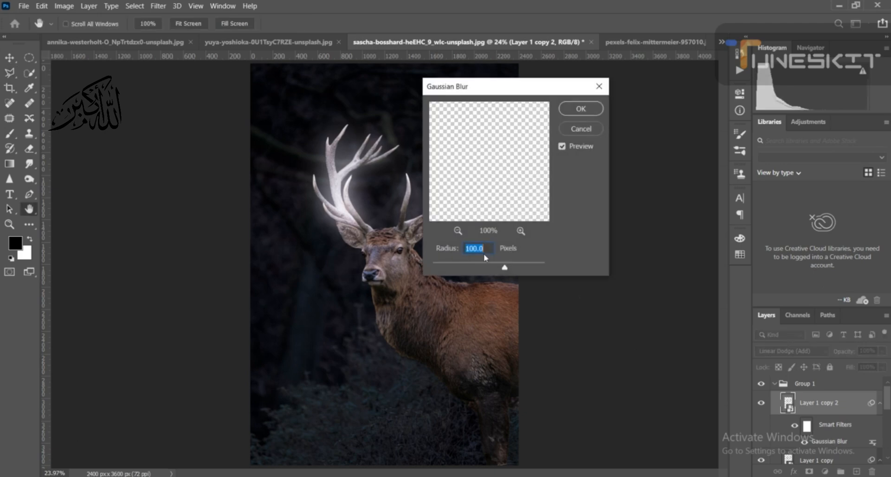
key(BackSpace)
text(2)
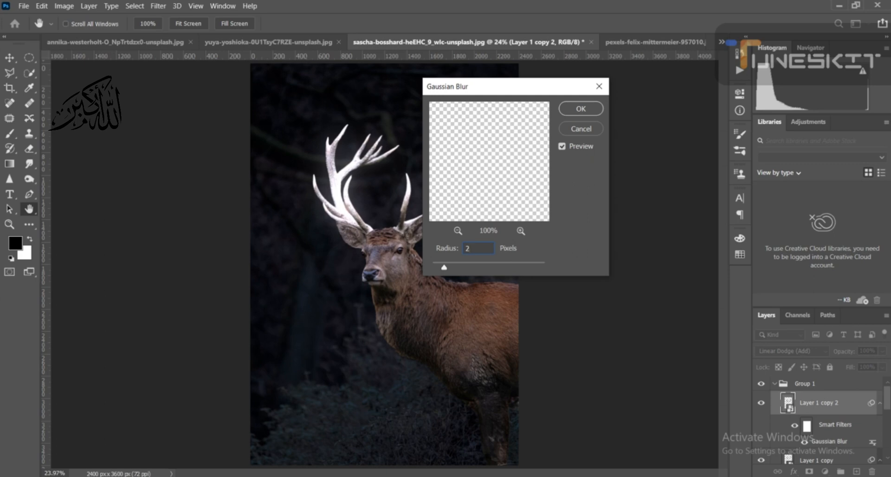
text(5)
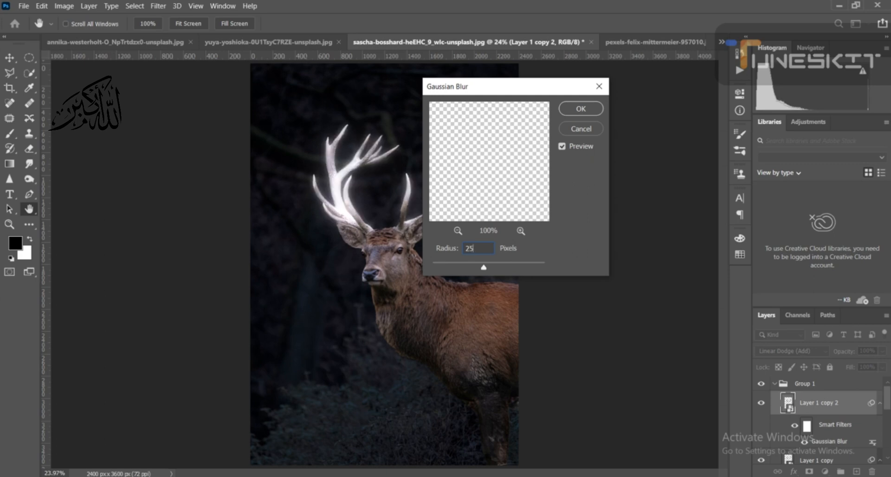
text(0)
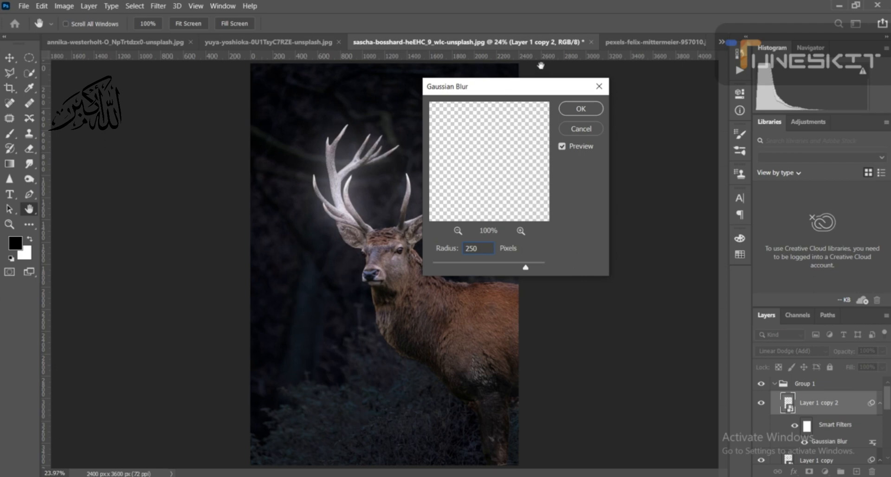
click(589, 113)
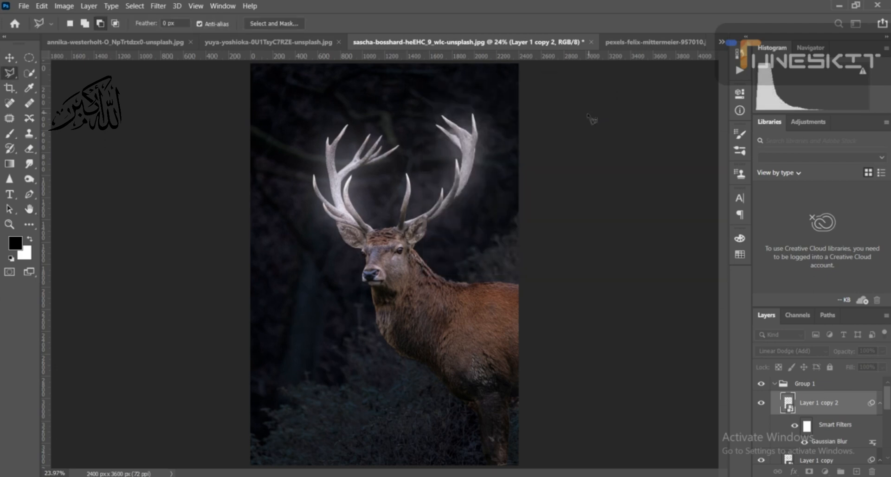
- Check the glow with and without Layer 1 copy 2, and turn off Show Transform Controls for the Move tool
click(11, 58)
click(761, 403)
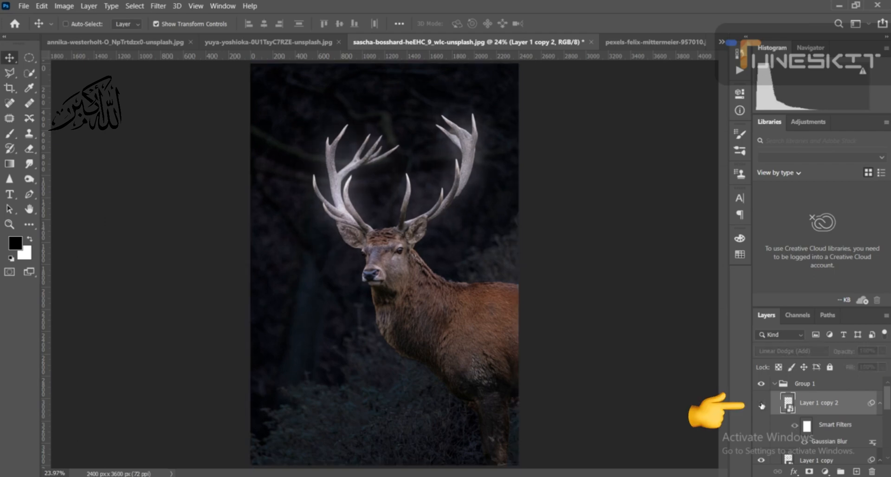
click(761, 404)
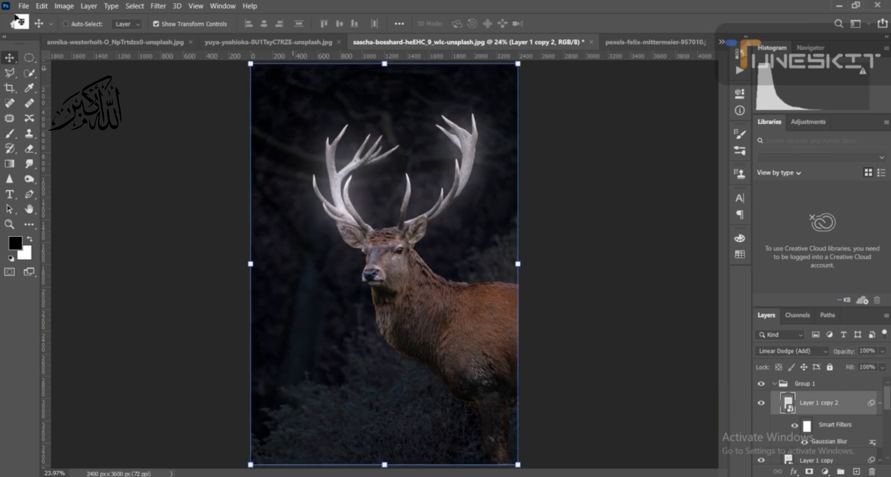
click(156, 23)
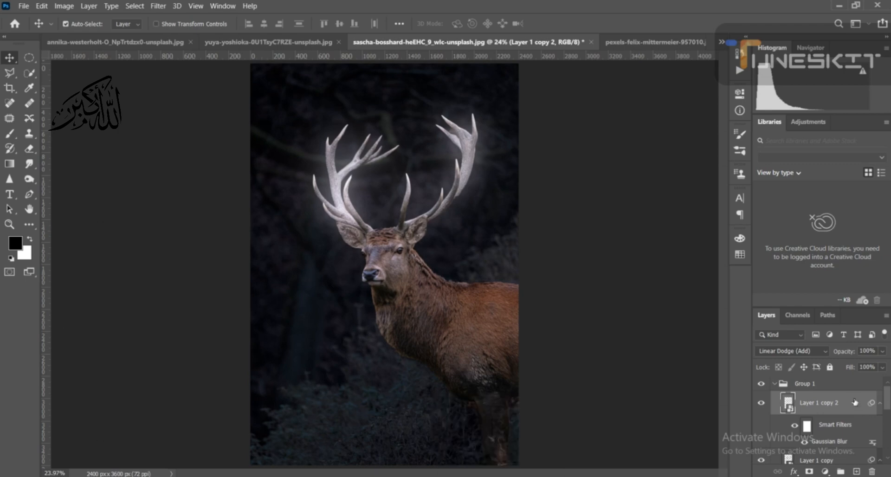
- Duplicate Layer 1 copy 2 and set the new copy's Gaussian Blur radius to 500 pixels
key(ctrl+j)
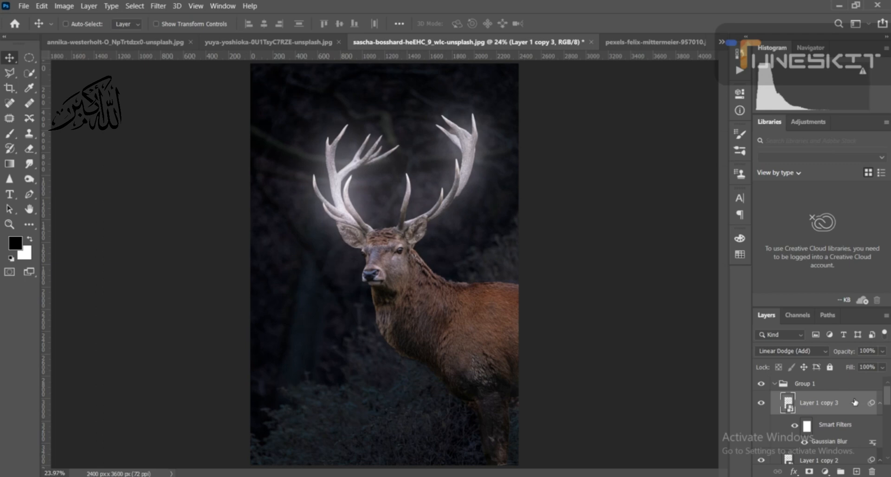
double_click(818, 442)
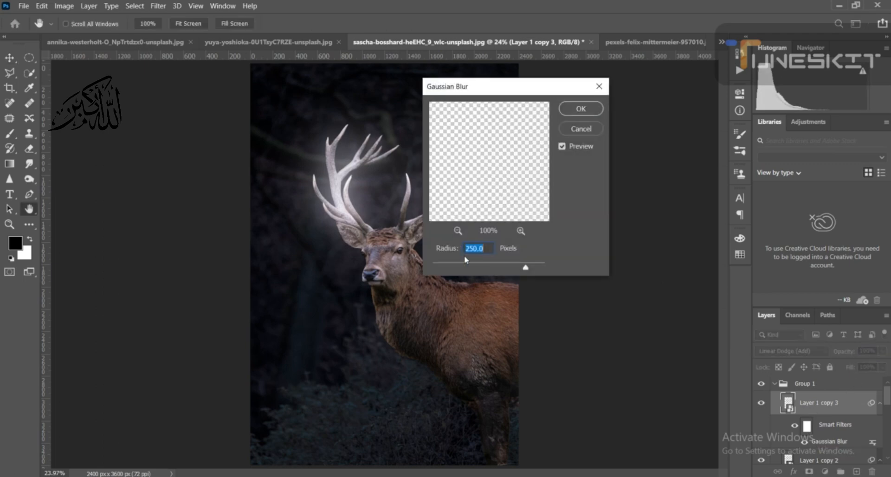
key(BackSpace)
text(500)
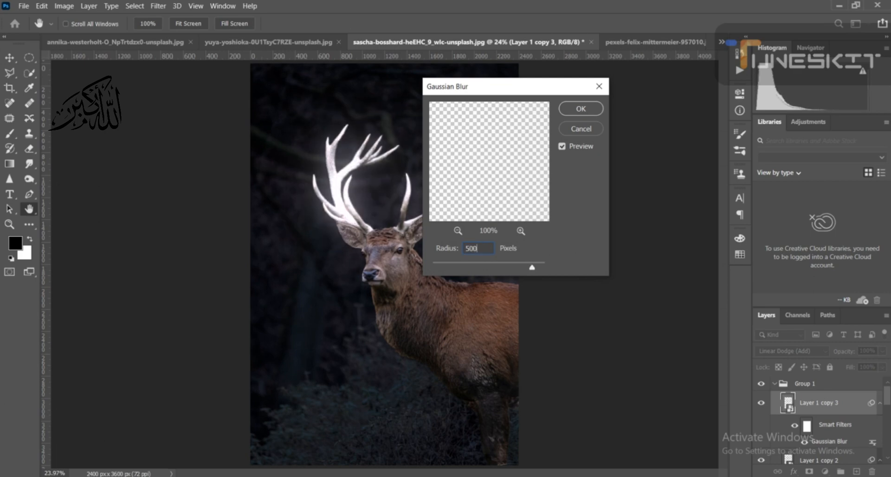
click(581, 111)
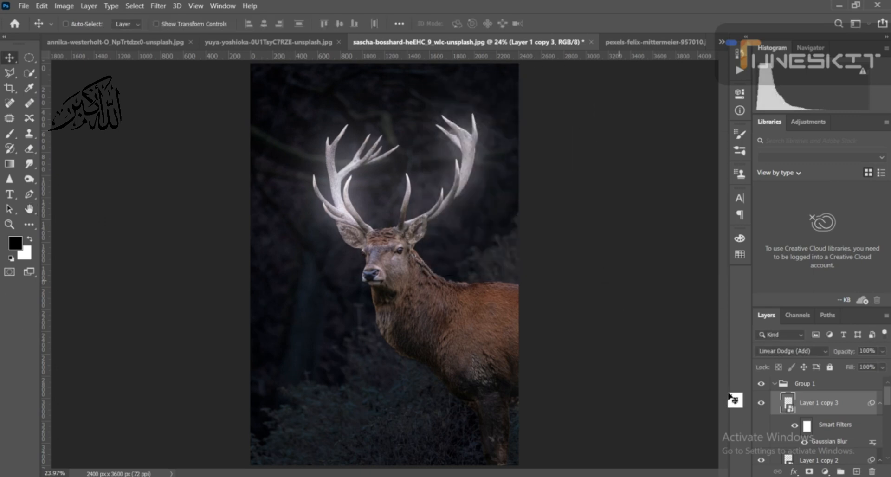
- Compare the glow with and without Layer 1 copy 3, and collapse Group 1 to compare the antlers with and without the whole group
click(761, 402)
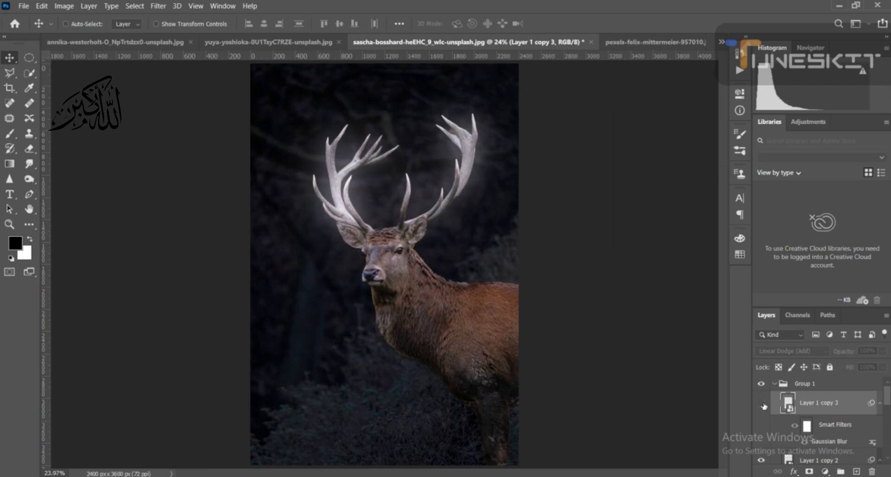
click(762, 404)
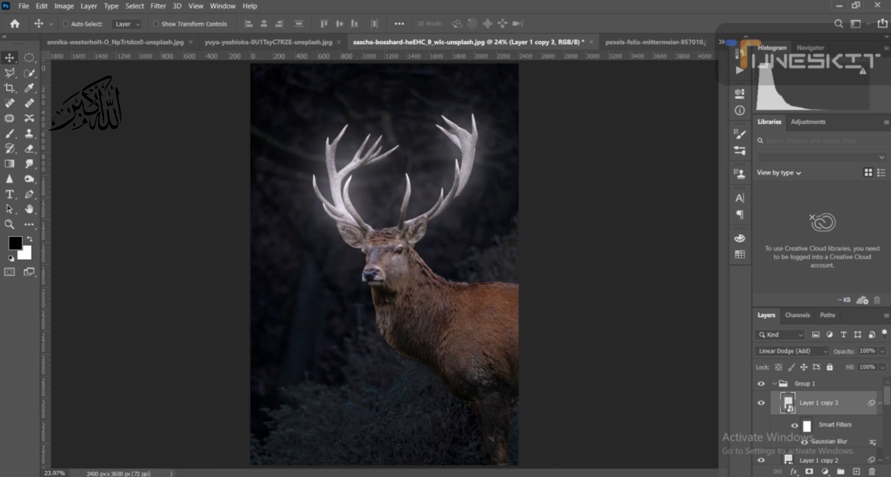
click(773, 383)
click(760, 384)
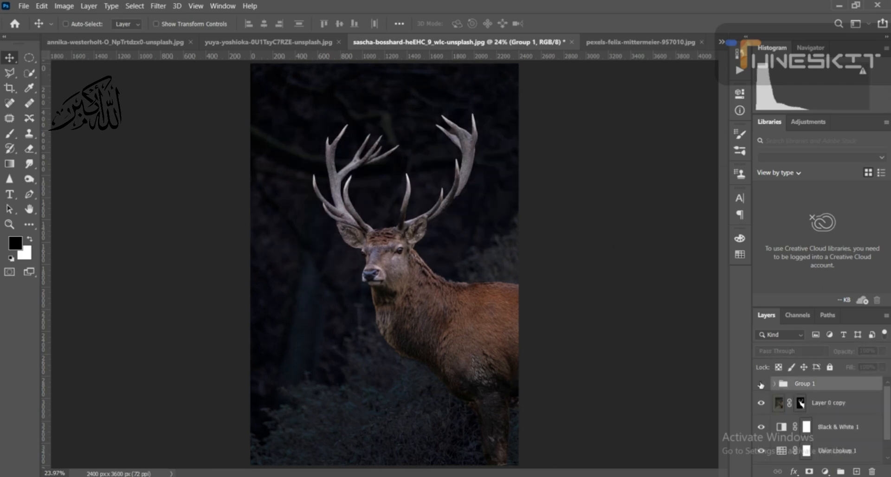
click(760, 384)
click(761, 385)
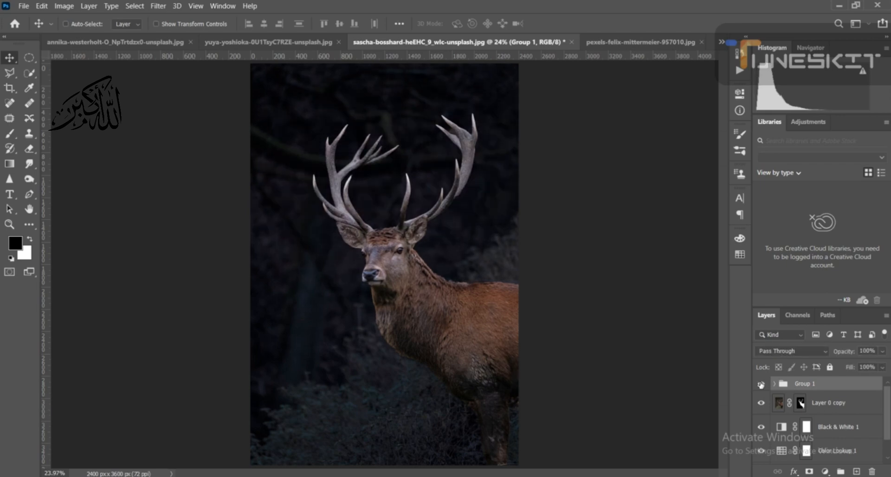
- Toggle the visibility of Group 1 to judge the combined antler glow, leaving the group visible
click(761, 385)
click(760, 385)
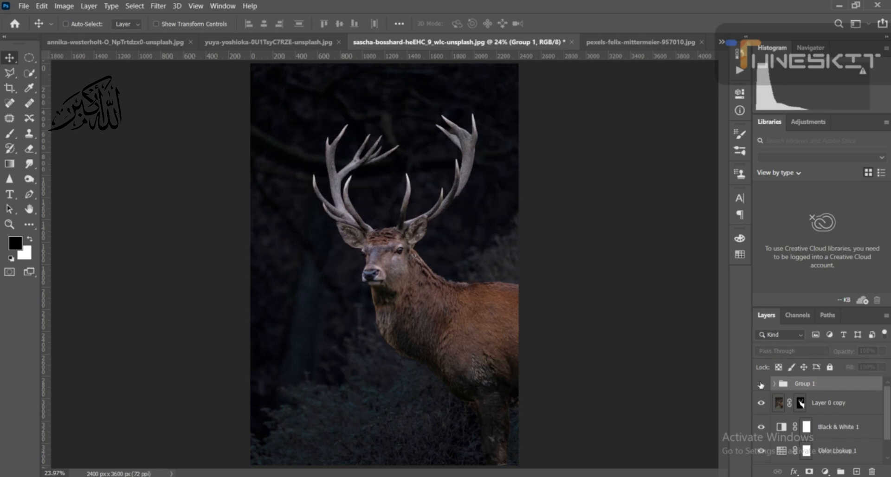
click(760, 384)
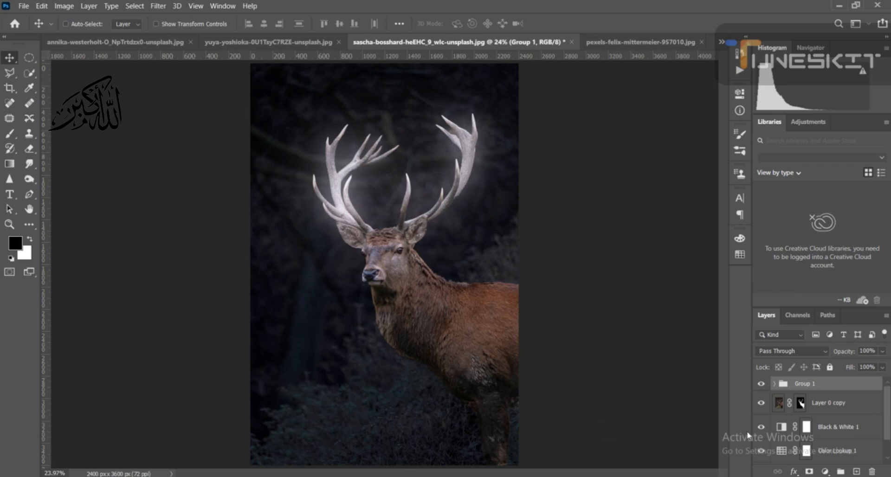
- Add a Hue/Saturation adjustment layer above Group 1, clip it to the group and turn on Colorize
click(824, 471)
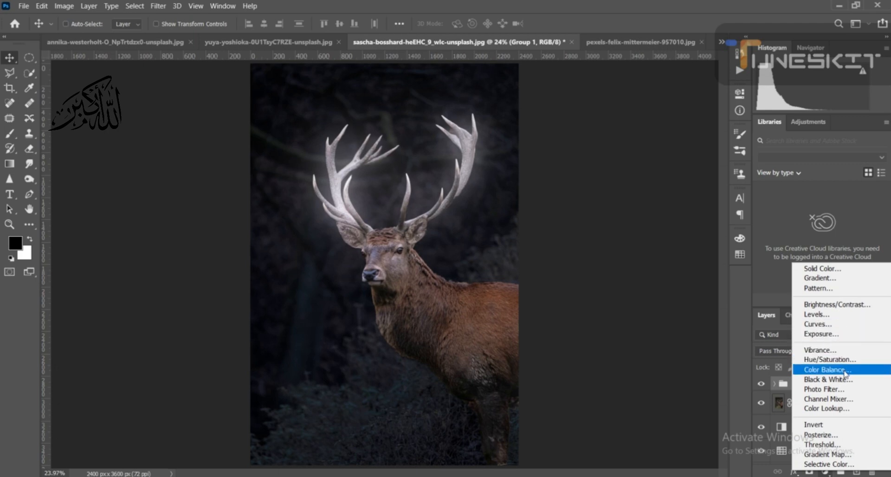
click(837, 359)
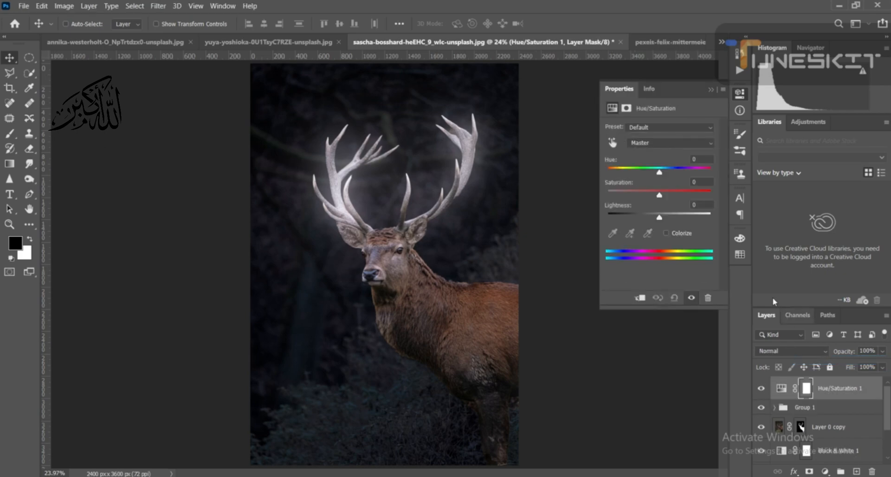
click(665, 233)
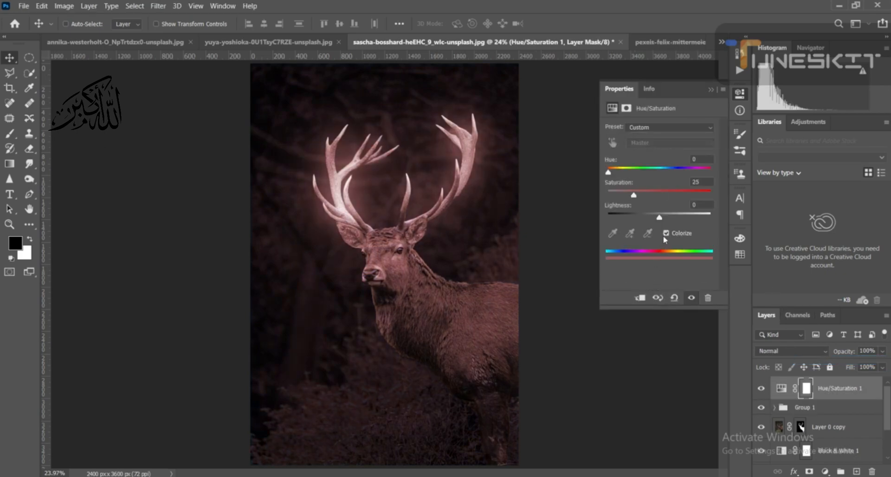
click(666, 233)
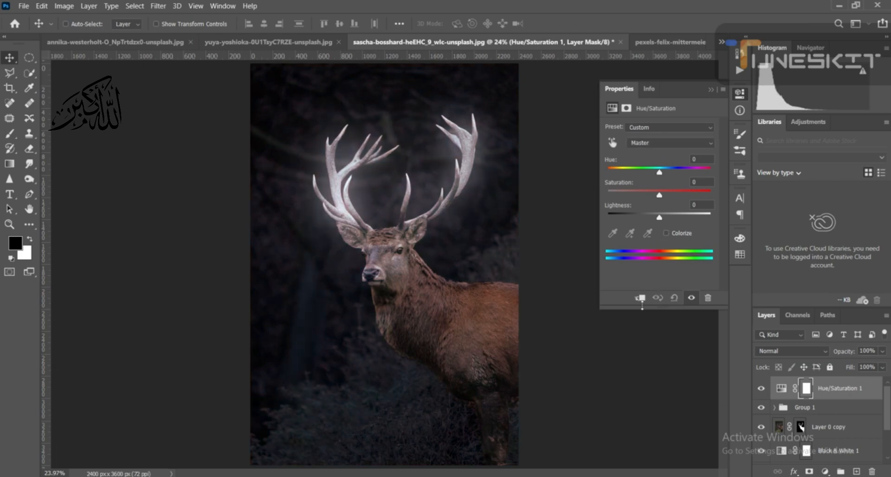
click(639, 298)
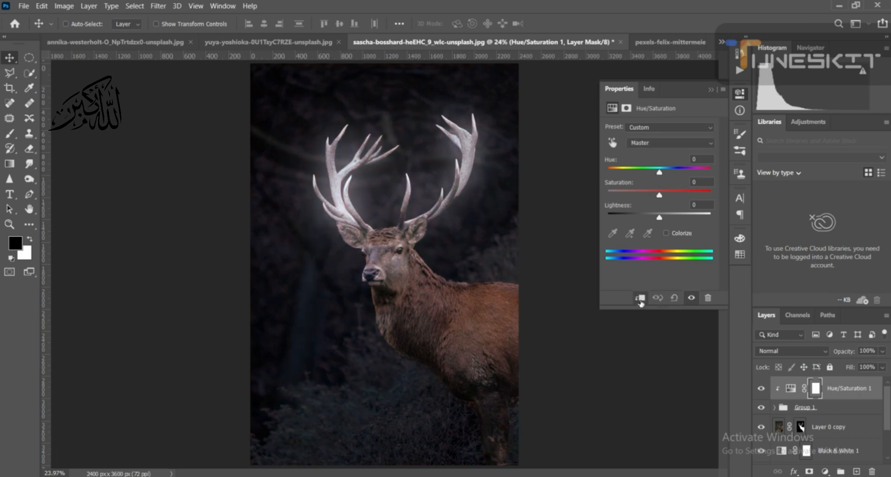
click(665, 233)
- Color the antler glow golden orange by setting Hue to 37 and Saturation to 79 in the clipped adjustment
drag(635, 196, 700, 197)
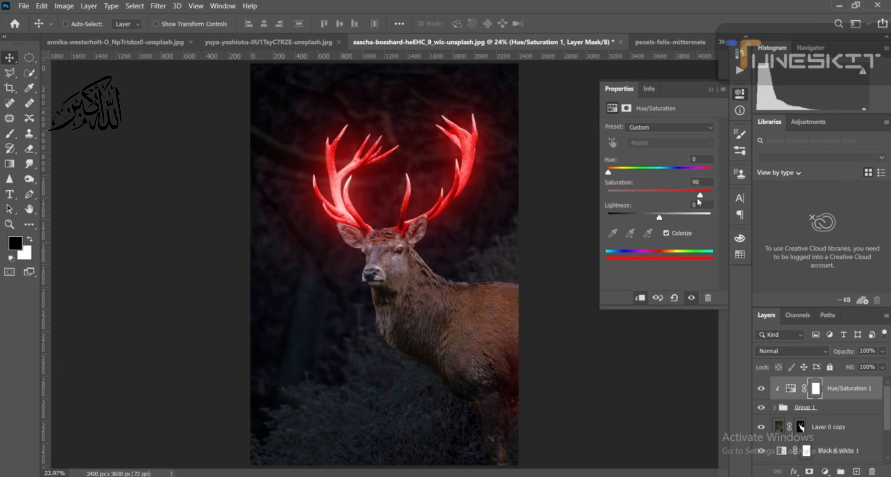
drag(607, 173, 615, 175)
drag(616, 175, 621, 175)
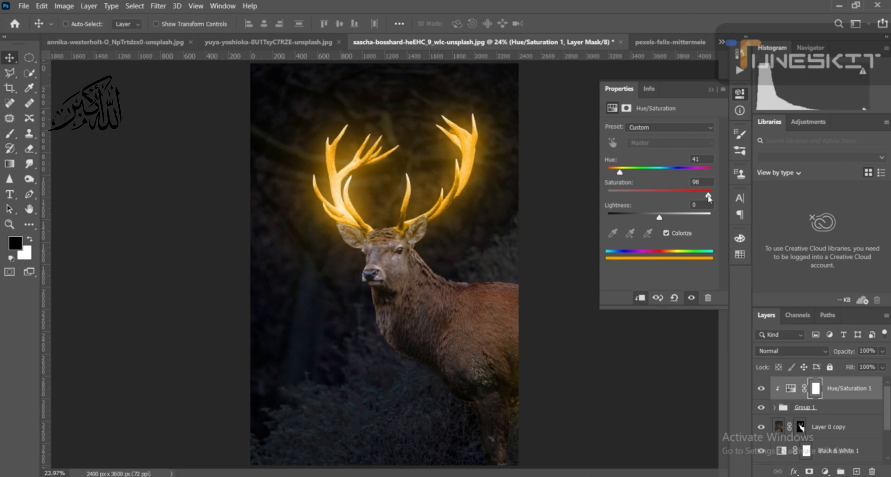
drag(700, 195, 688, 199)
drag(620, 174, 619, 175)
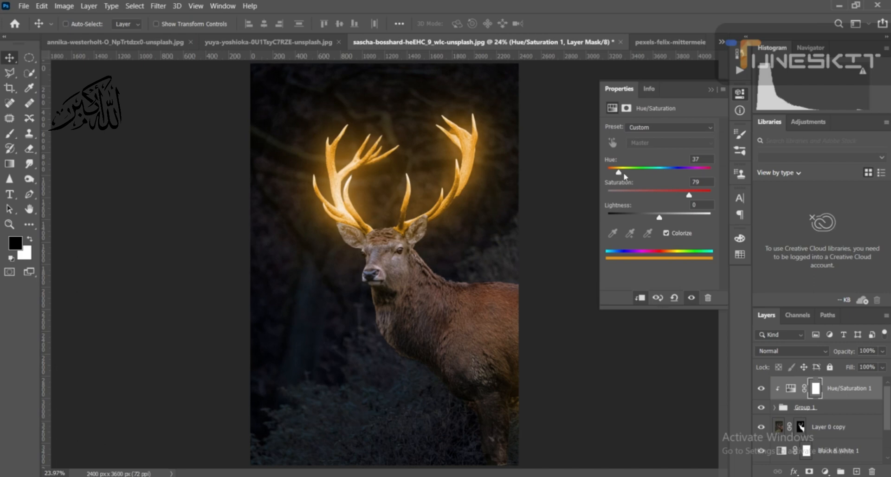
click(713, 89)
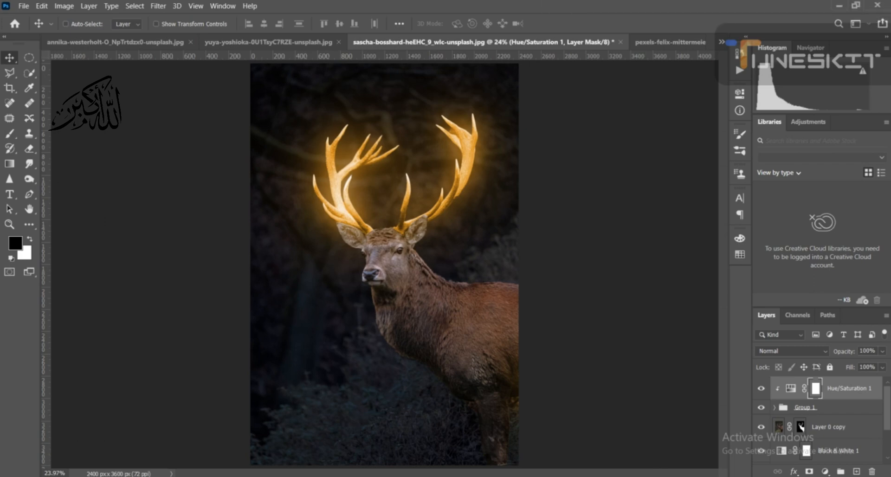
- Add a Curves adjustment clipped to Layer 0 copy and pull the lower part of the curve down to darken the deer
key(b)
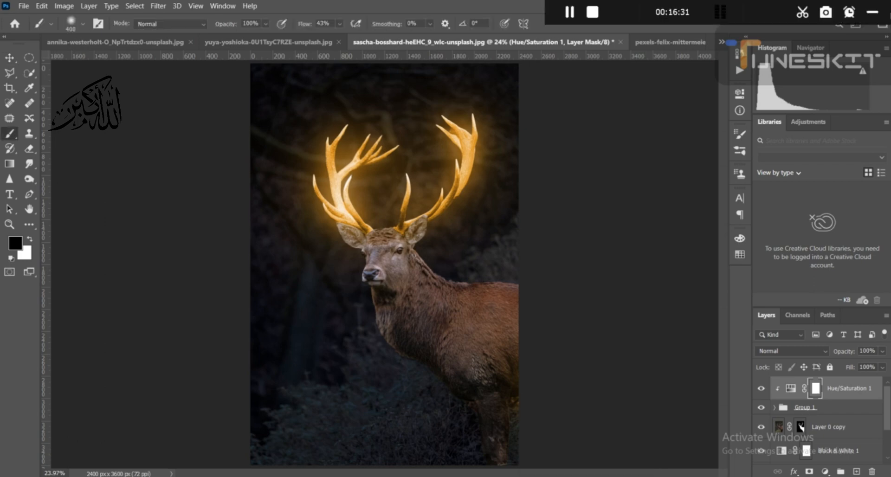
click(825, 428)
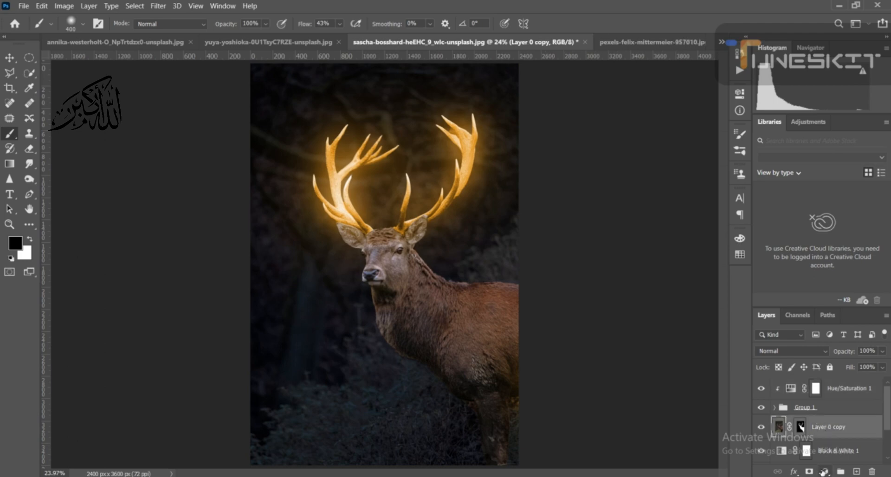
click(825, 471)
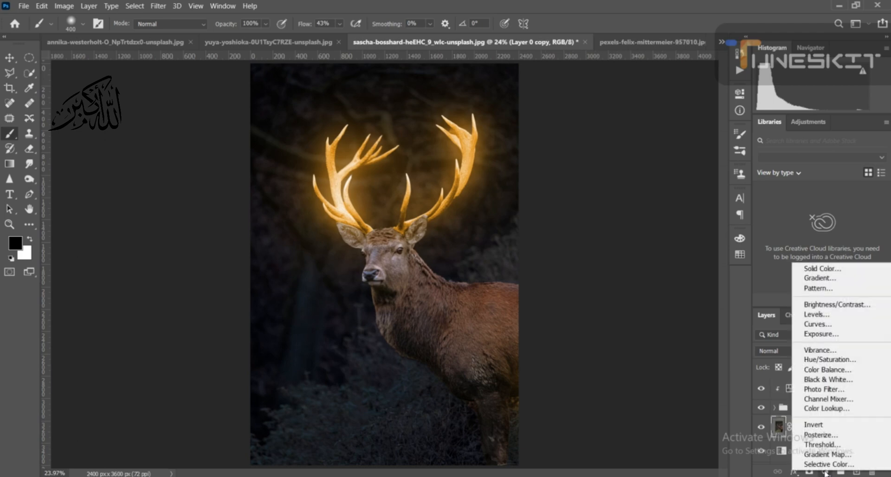
click(845, 326)
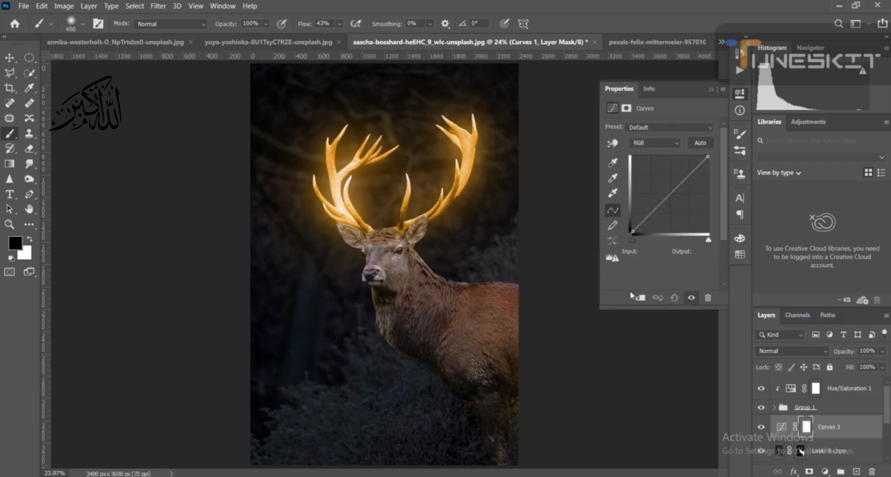
click(639, 299)
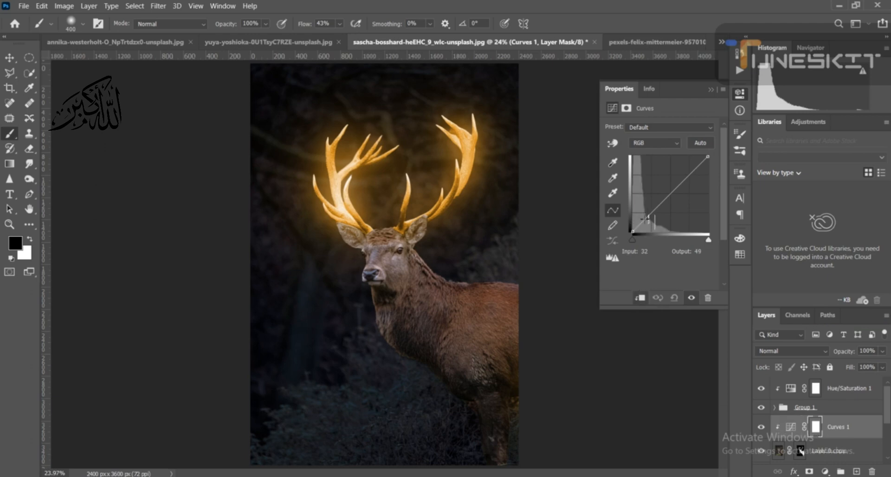
drag(648, 217, 655, 223)
click(710, 90)
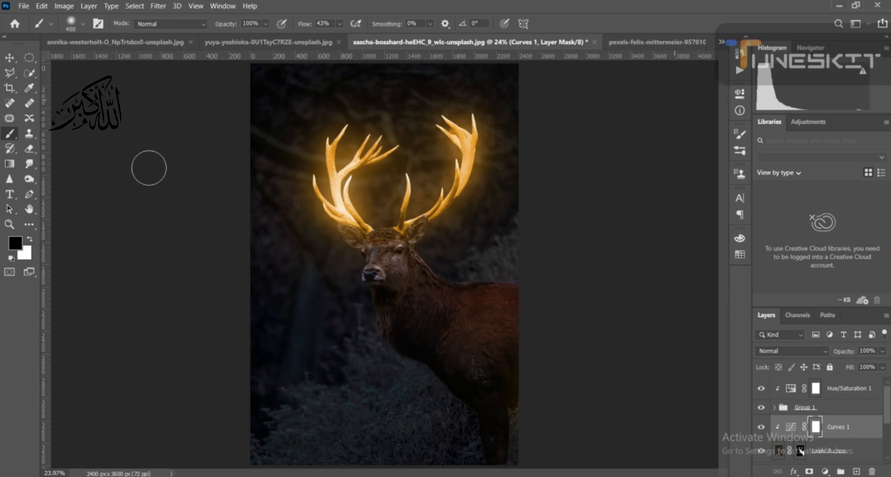
- Paint black on the Curves 1 mask over the deer's ears and forehead with a soft 400 px brush
right_click(4, 132)
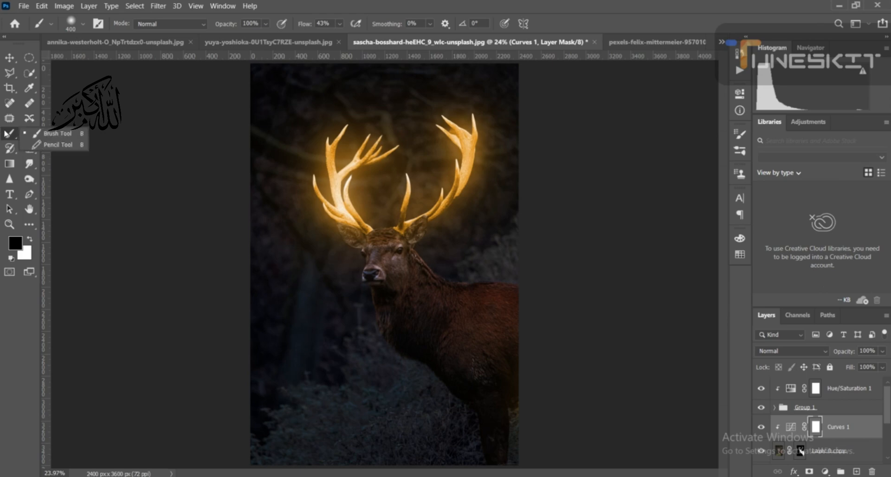
click(51, 136)
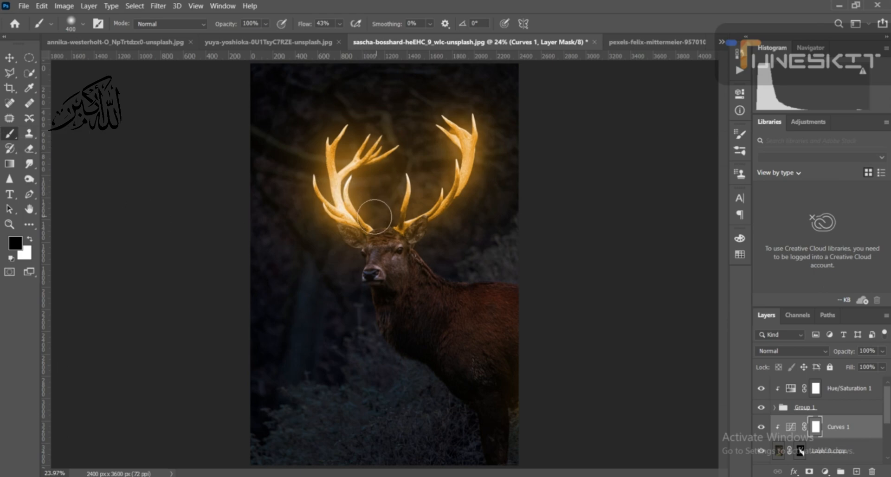
mouse_move(350, 229)
mouse_down()
mouse_move(397, 219)
mouse_move(449, 224)
mouse_move(435, 235)
mouse_up()
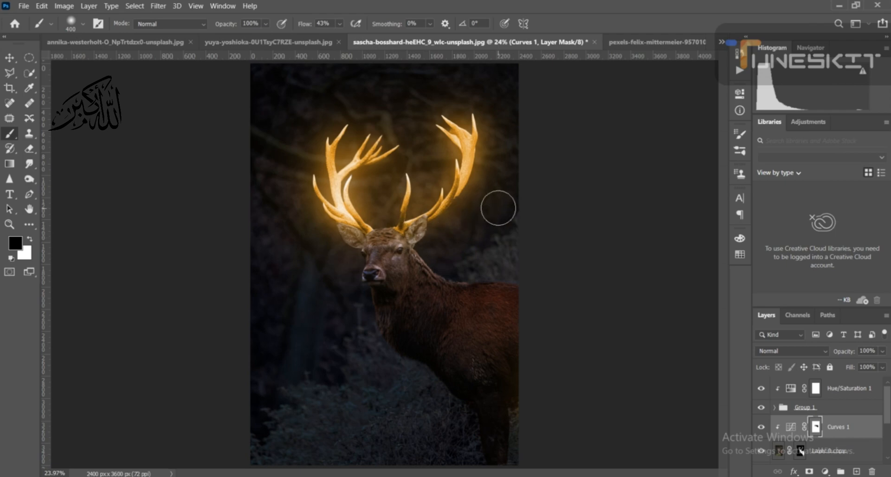
mouse_move(499, 476)
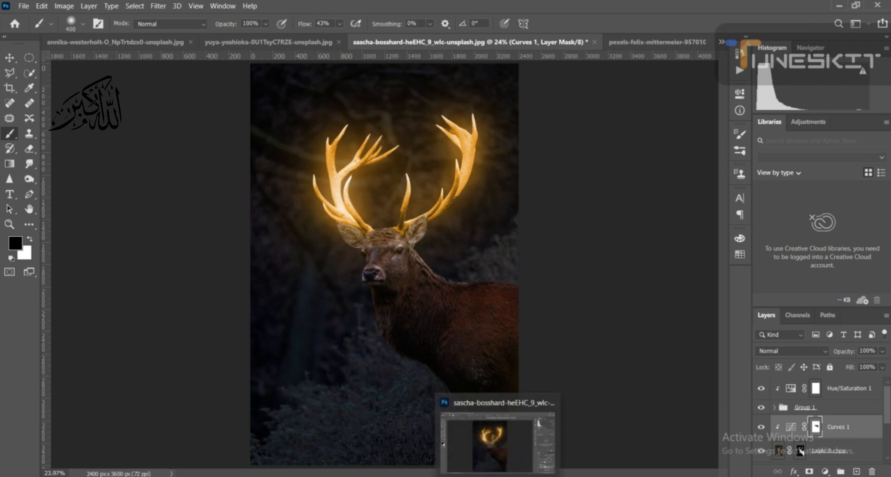
click(584, 476)
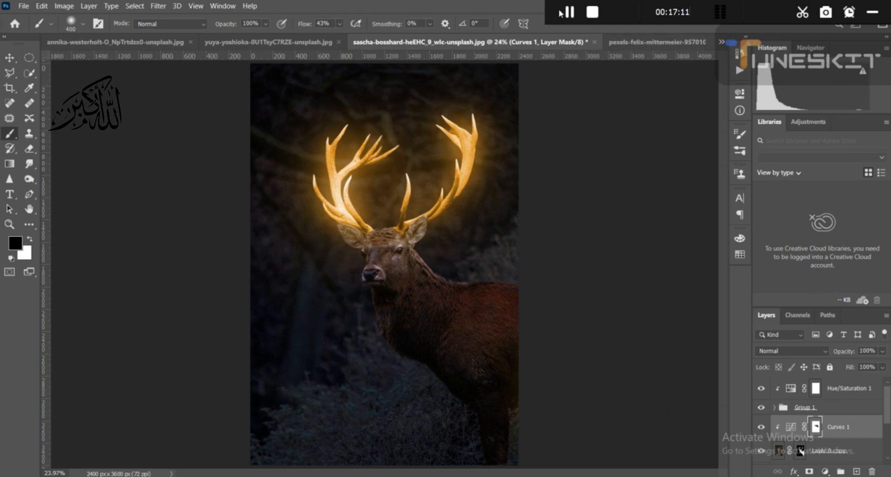
click(872, 12)
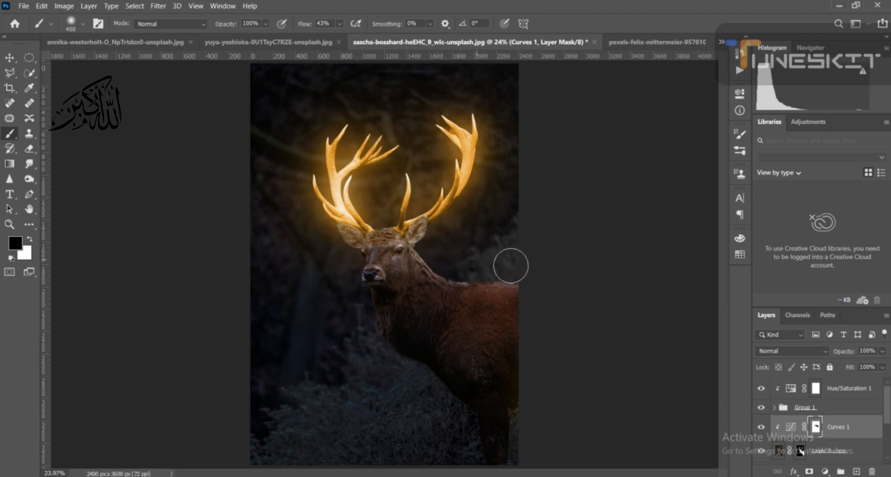
- Enlarge the brush to 700 px, brighten the deer's face and upper body on the Curves 1 mask, and set brush opacity to 42%
key(bracketright)
key(bracketright)
key(bracketright)
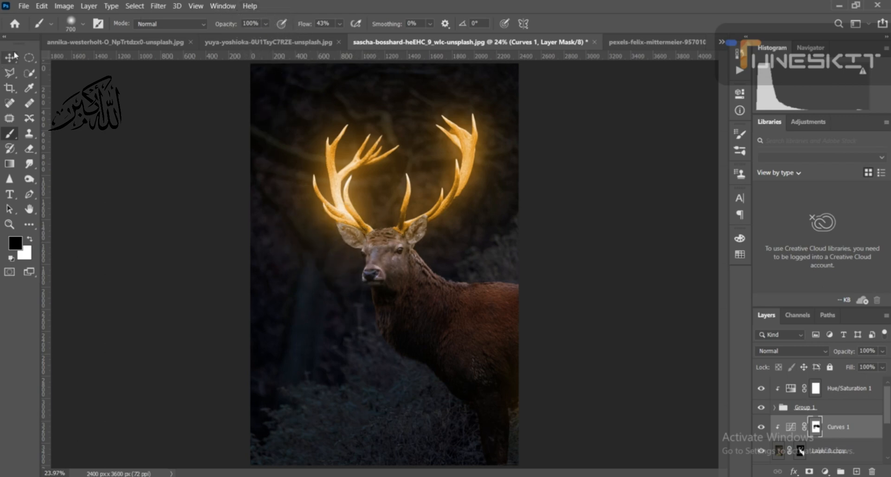
click(266, 25)
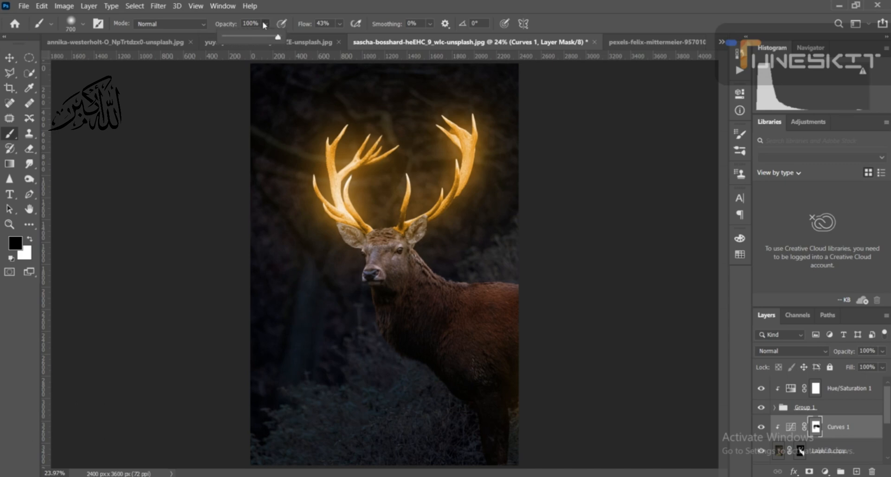
click(247, 36)
click(264, 27)
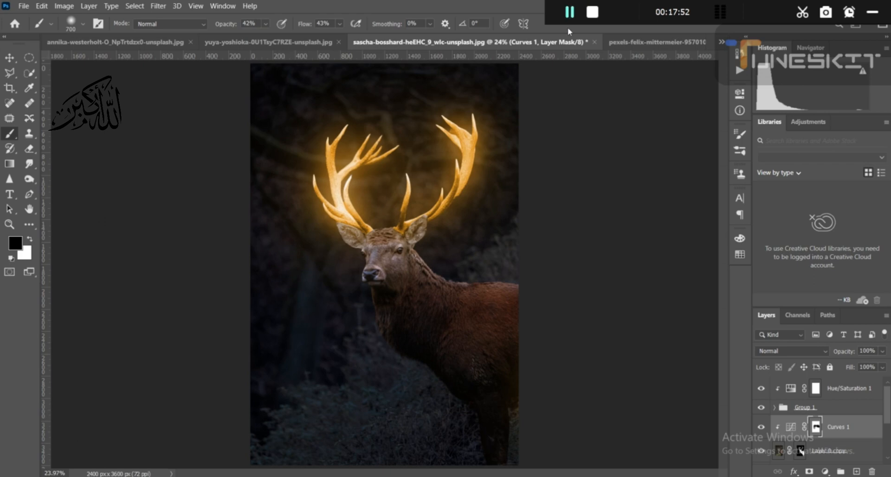
click(873, 12)
- Duplicate Hue/Saturation 1 and move the copy below Group 1, directly above Curves 1
click(9, 57)
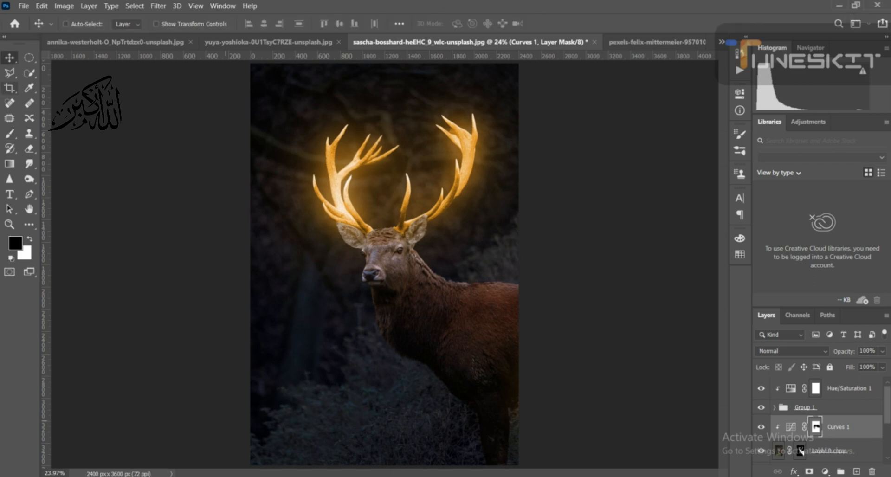
click(847, 391)
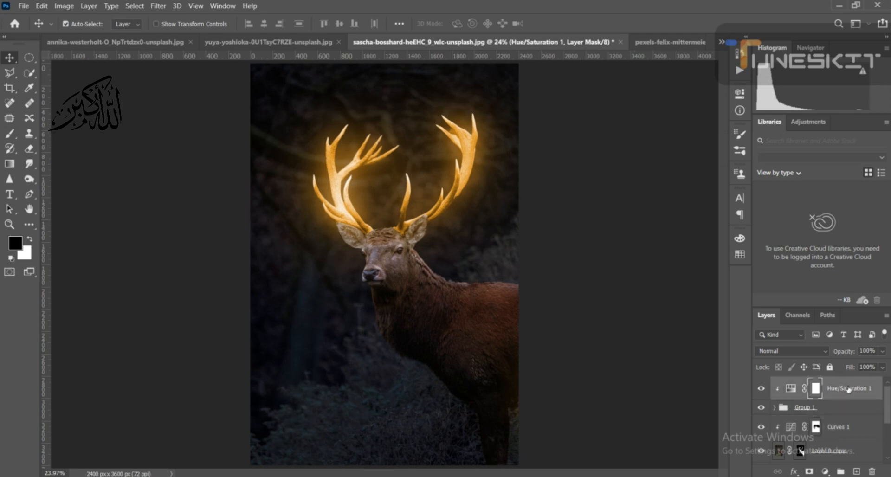
key(ctrl+j)
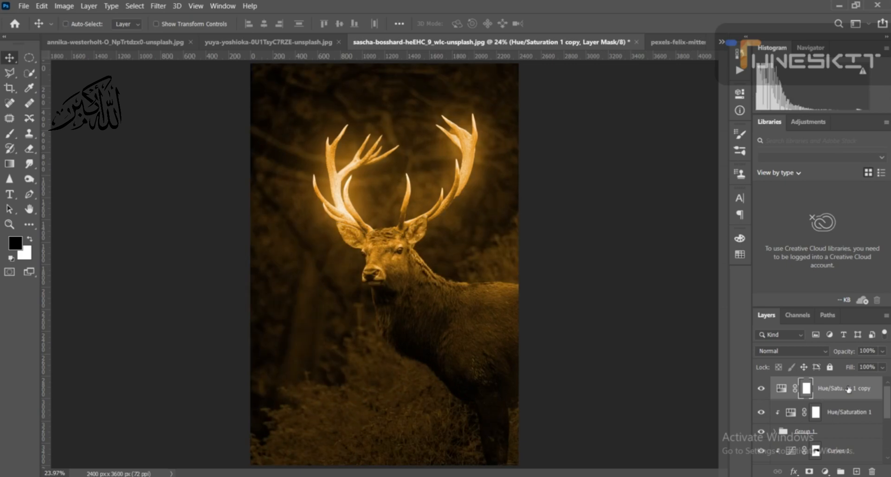
double_click(782, 389)
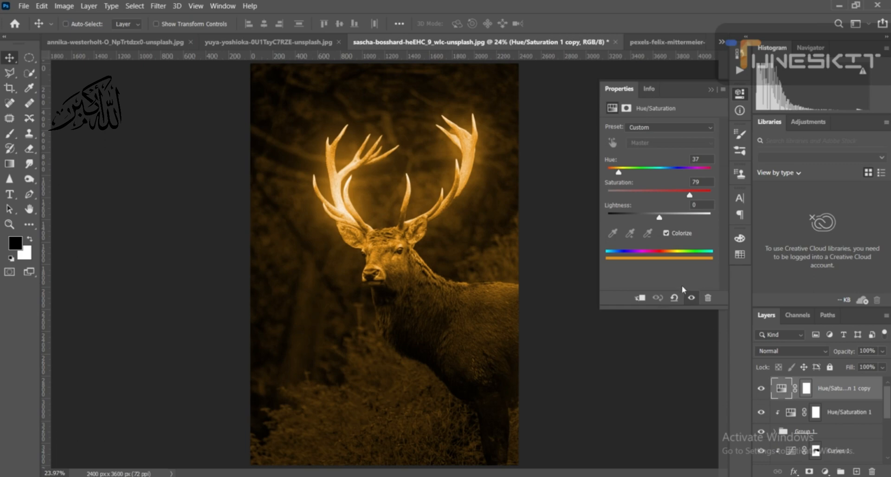
click(640, 301)
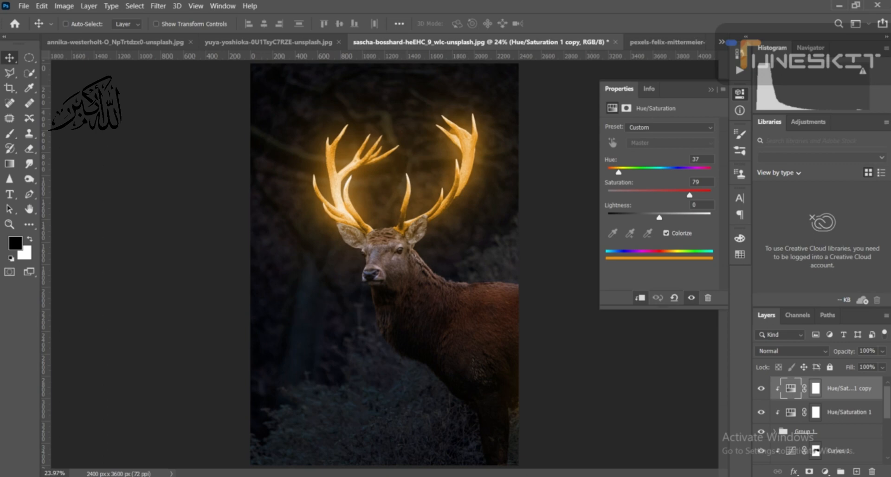
drag(862, 392, 858, 438)
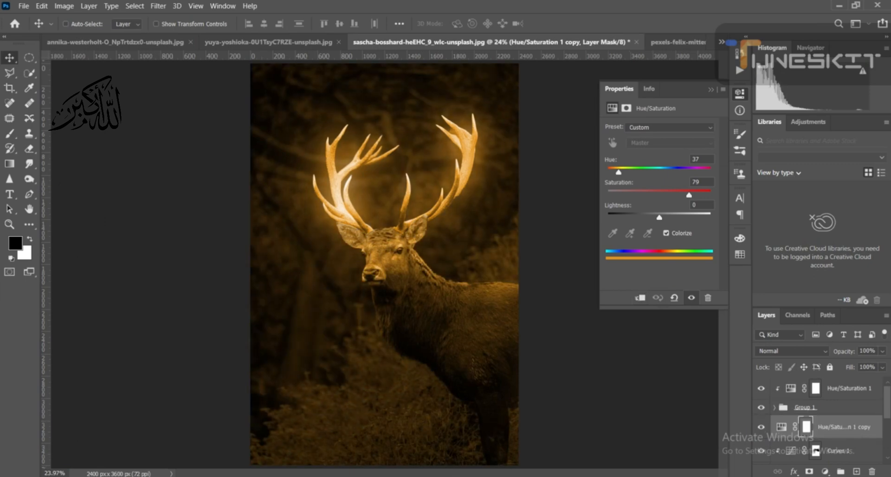
- Switch to WhatsApp and examine the reference picture of the deer in the open chat
mouse_move(498, 476)
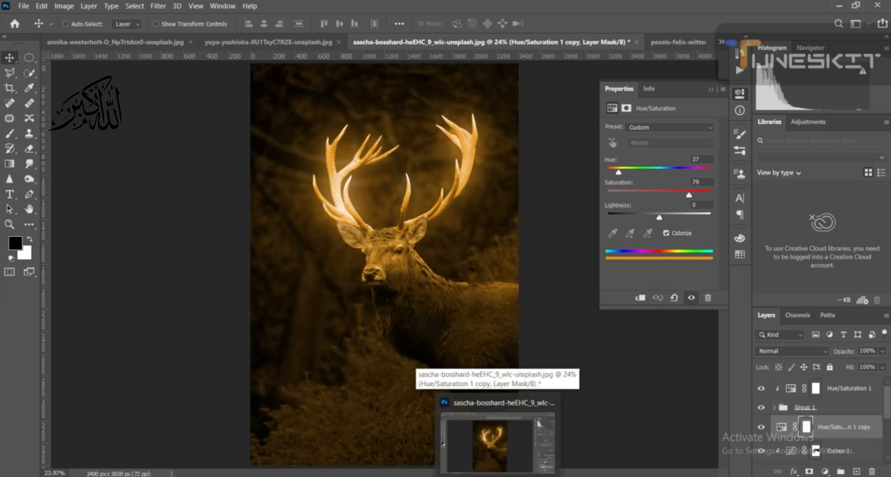
click(498, 476)
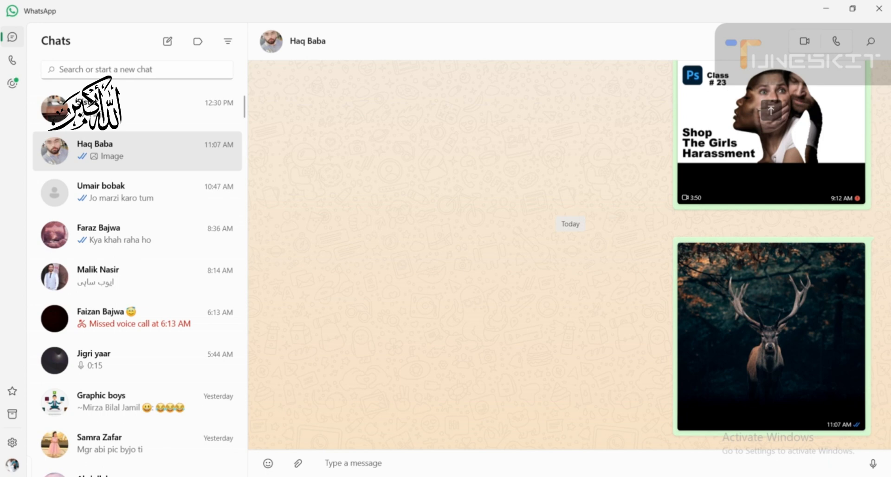
- Switch back to Photoshop, undo the last changes to the Hue/Saturation 1 copy, and place it unclipped directly below Group 1
click(499, 476)
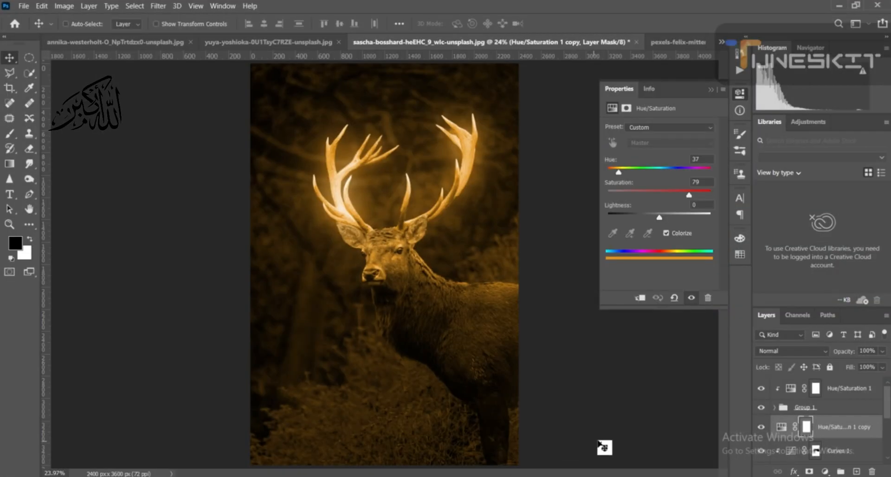
key(ctrl+z)
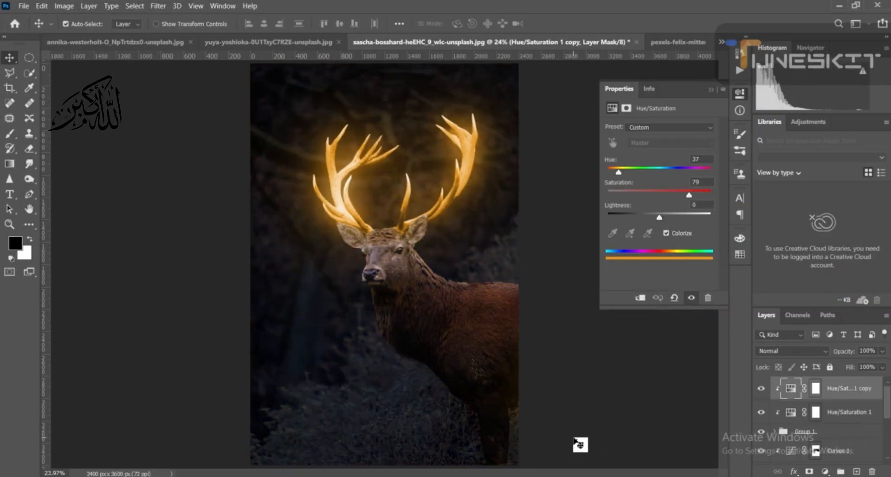
key(ctrl+z)
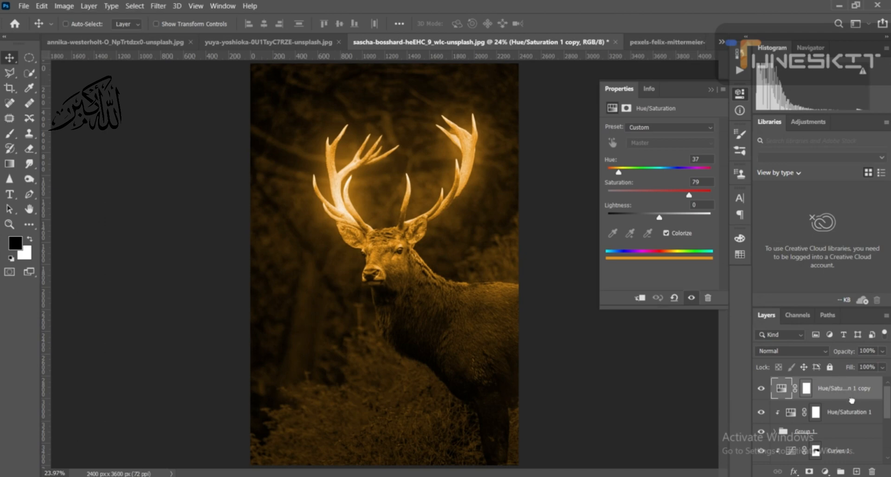
drag(852, 400, 847, 445)
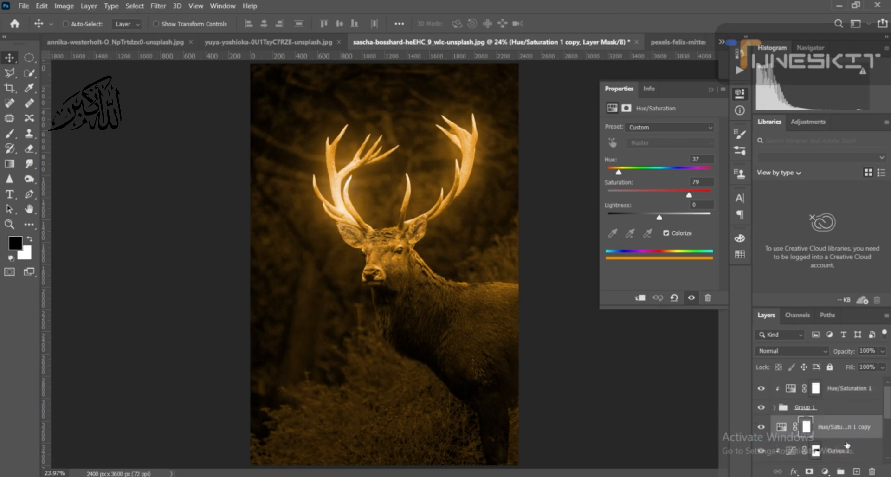
- Clip the Hue/Saturation 1 copy to the layers below and invert its mask to black
click(640, 298)
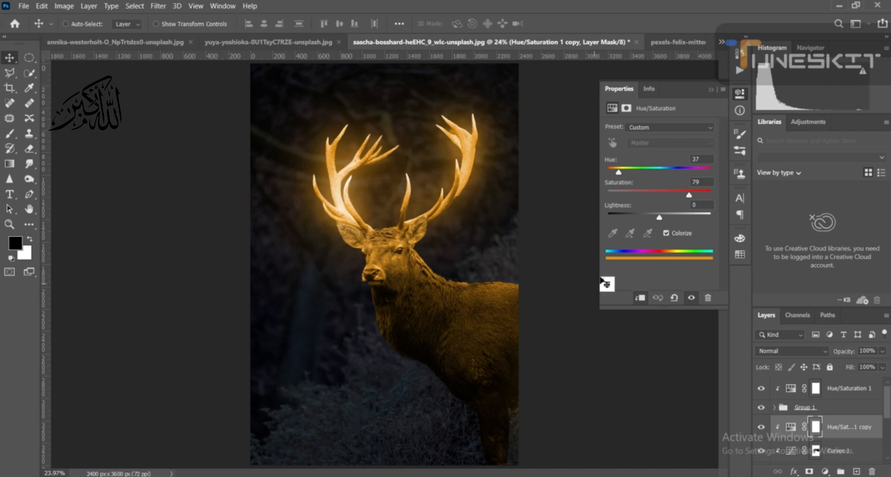
click(711, 89)
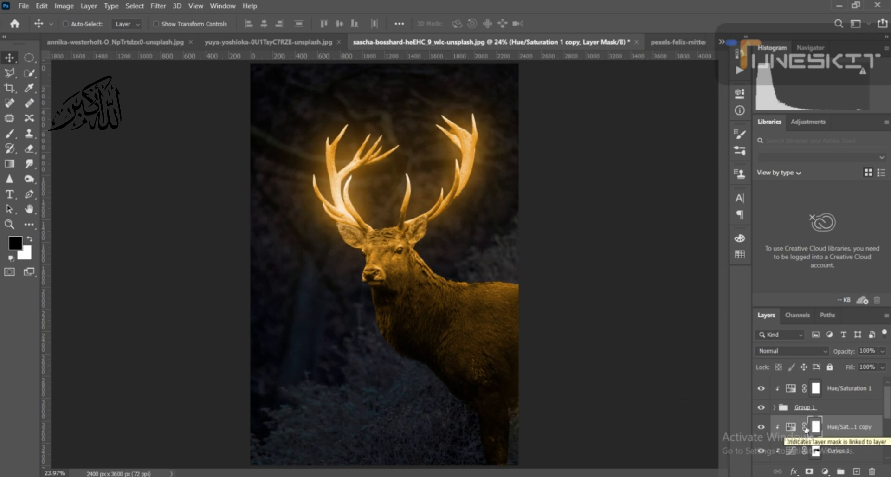
key(ctrl)
key(ctrl+i)
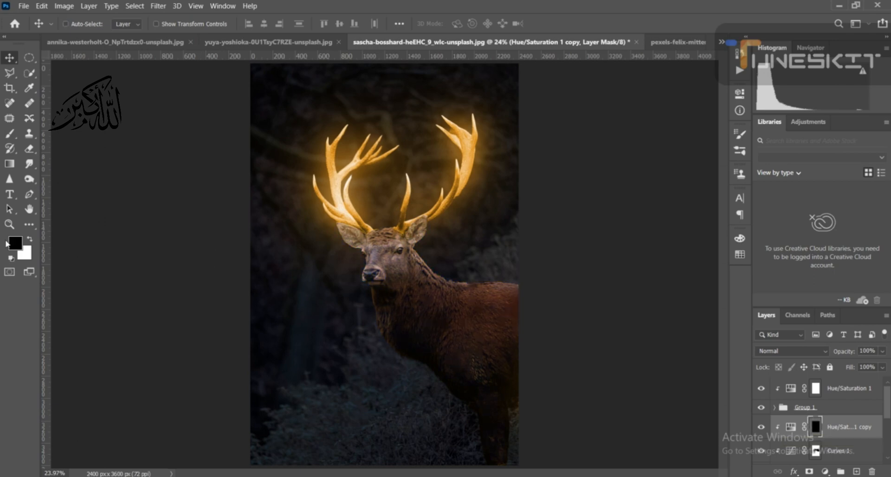
- Paint white over the deer's face, neck and upper body on the Hue/Saturation 1 copy mask with a soft 700 px brush
click(30, 239)
click(11, 134)
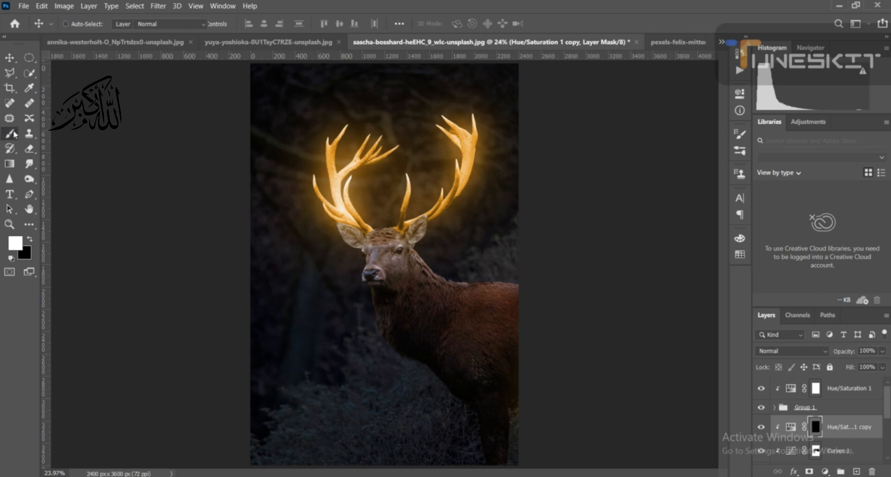
click(15, 243)
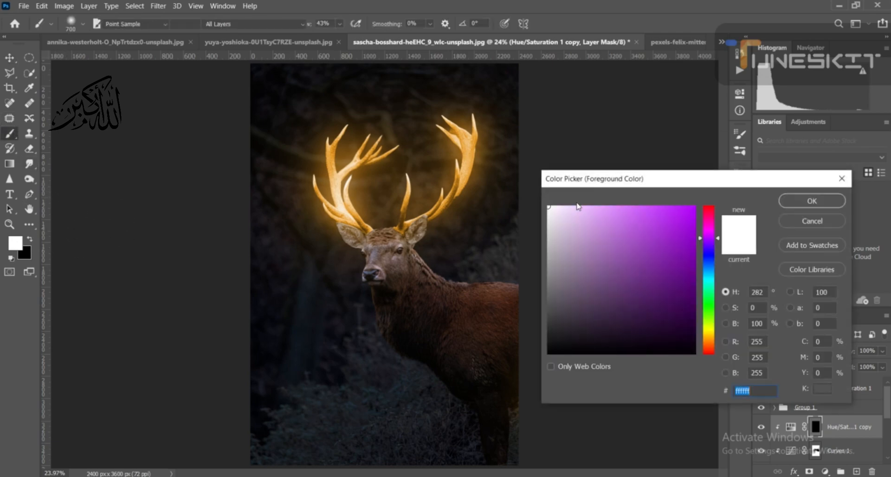
drag(561, 218, 541, 201)
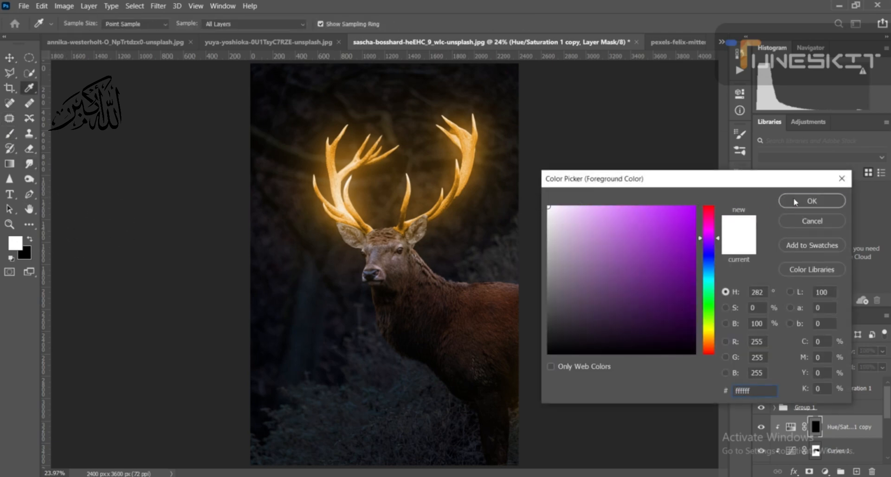
click(795, 201)
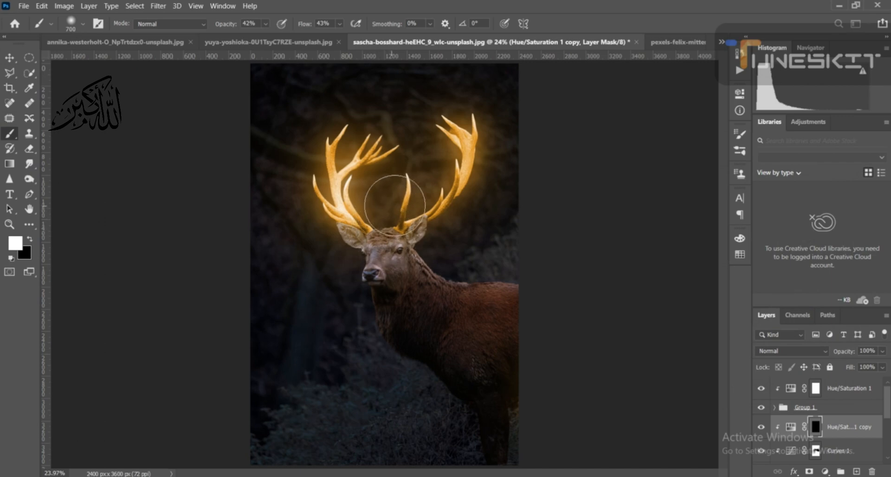
mouse_move(376, 216)
mouse_down()
mouse_move(393, 229)
mouse_move(353, 226)
mouse_move(379, 231)
mouse_up()
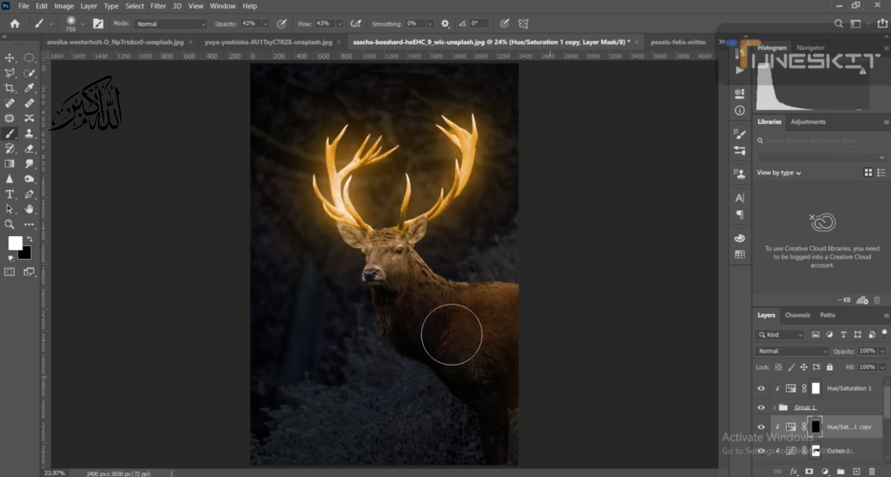
drag(452, 335, 605, 391)
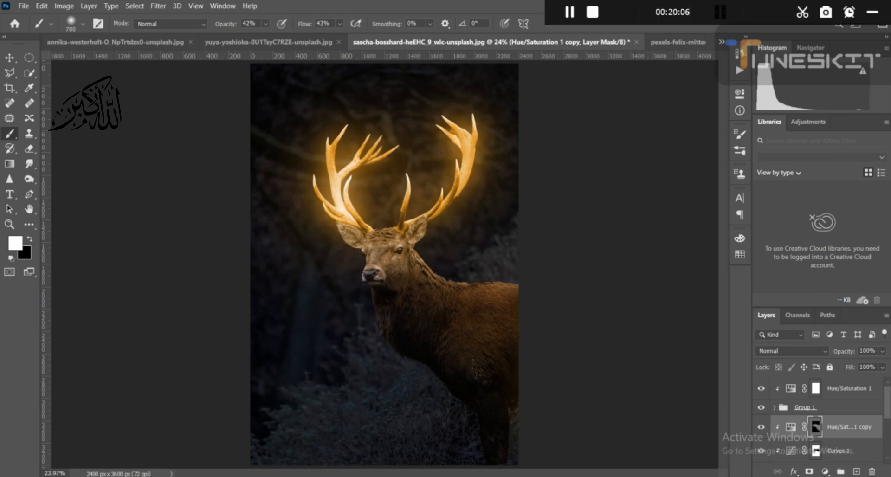
- Strengthen the golden tint on the deer's forehead with a 200 px brush and on its head and body with a 600 px brush
key(bracketleft)
key(bracketleft)
key(bracketleft)
key(bracketleft)
key(bracketleft)
key(bracketleft)
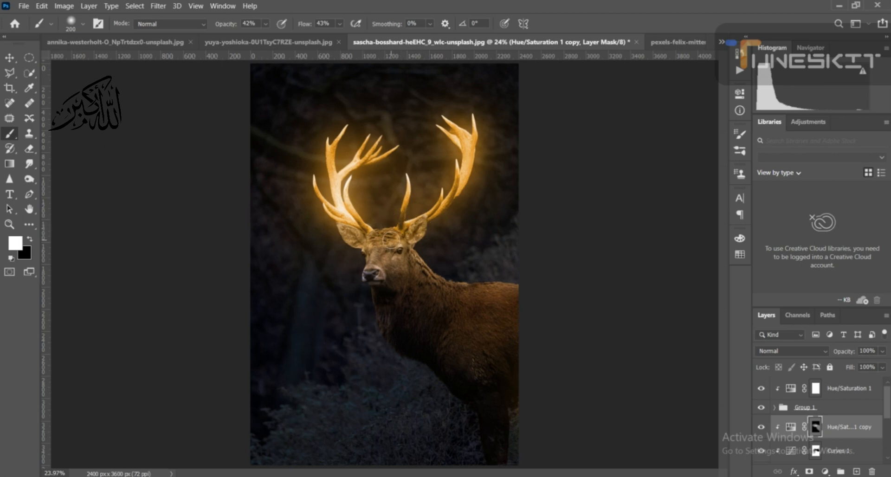
key(bracketright)
key(bracketright)
key(bracketright)
key(bracketright)
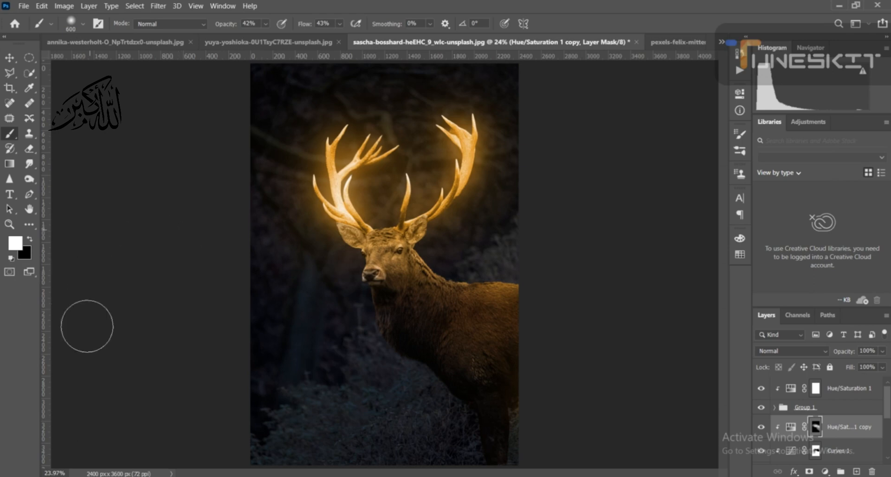
- Set the opacity of the Hue/Saturation 1 copy layer to 78%
click(791, 427)
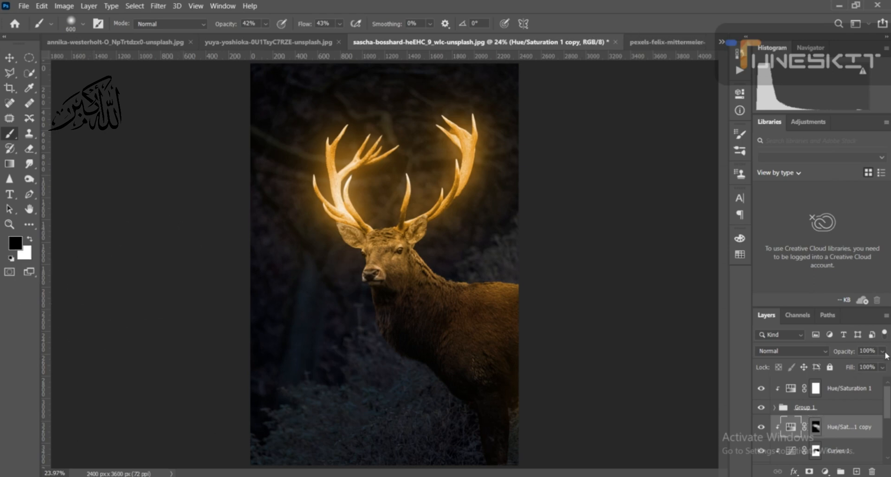
drag(886, 356, 858, 365)
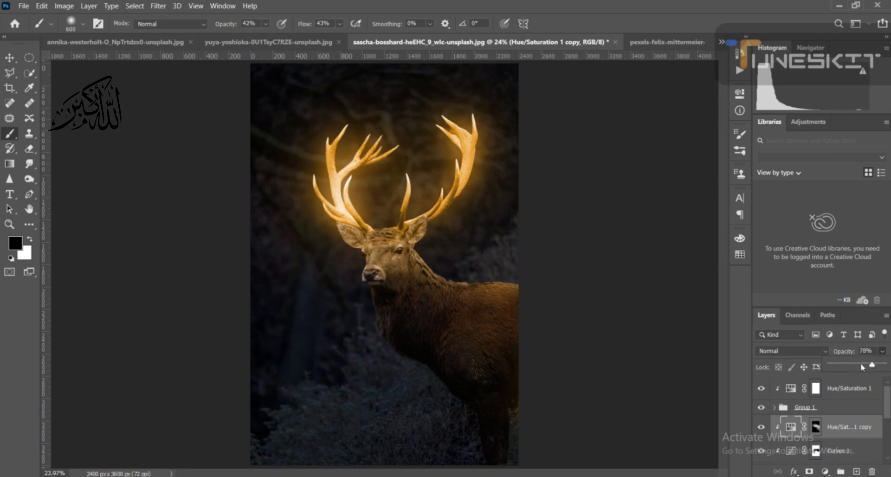
click(554, 468)
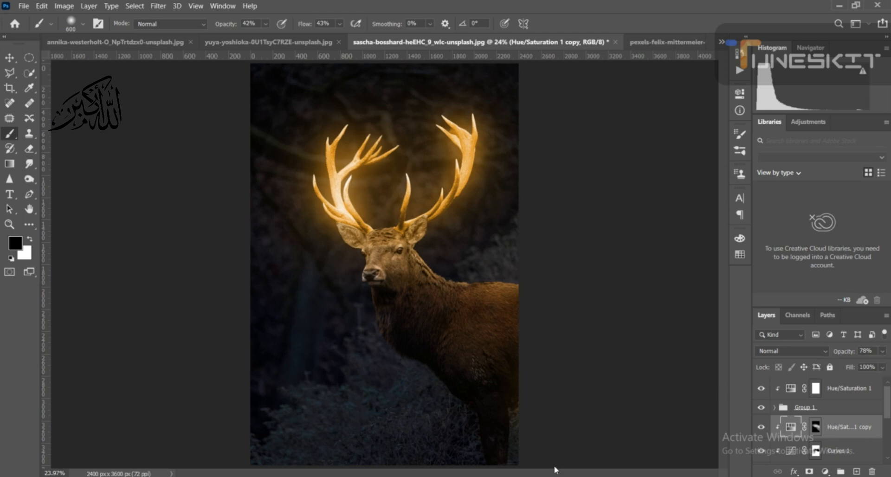
- Select the Hue/Saturation 1 layer, switch to the starry sky document, and select and copy its entire image
click(836, 388)
key(x)
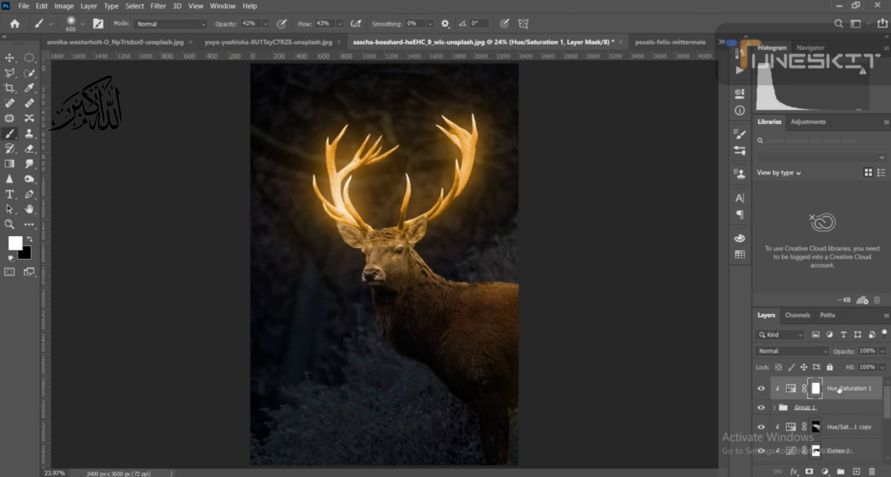
click(724, 43)
click(697, 93)
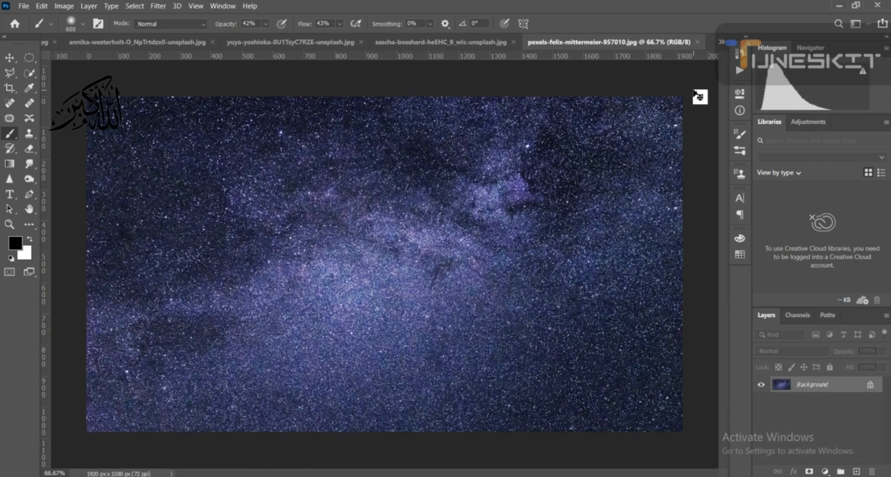
key(ctrl+a)
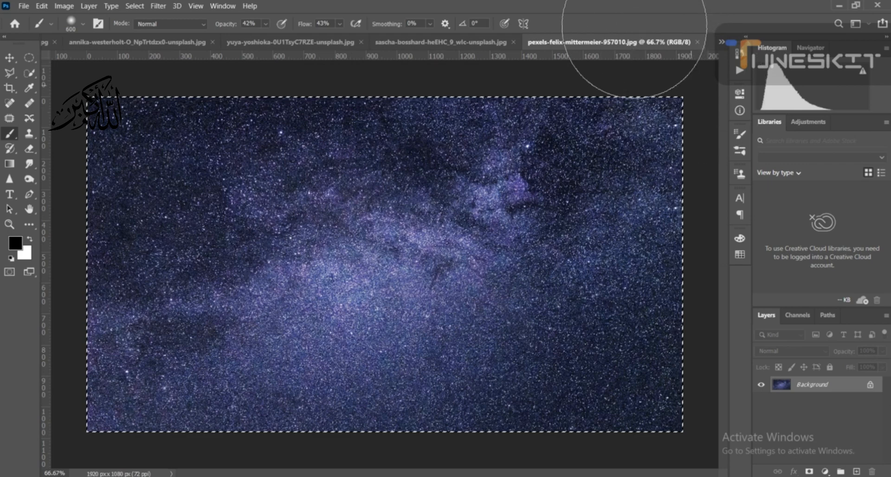
click(333, 43)
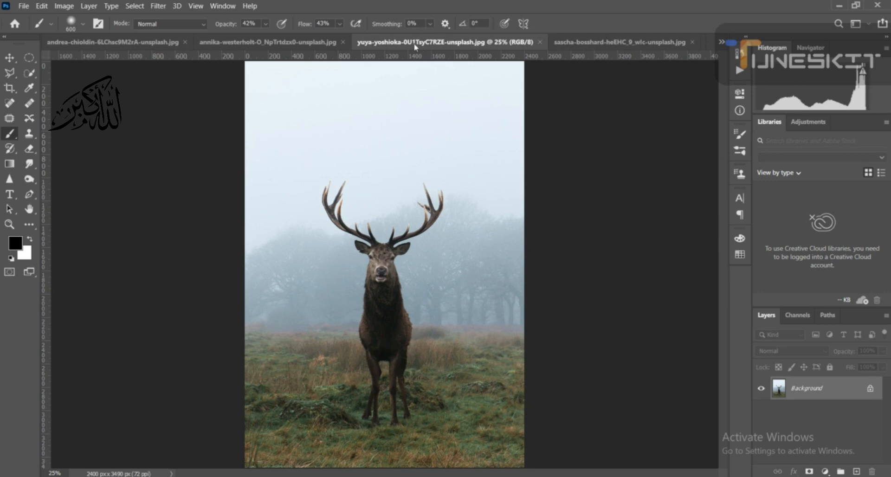
click(332, 43)
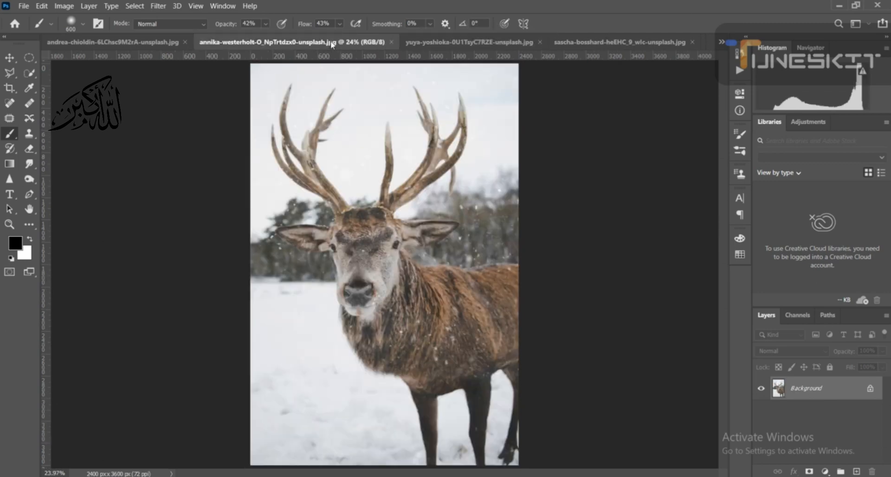
click(150, 42)
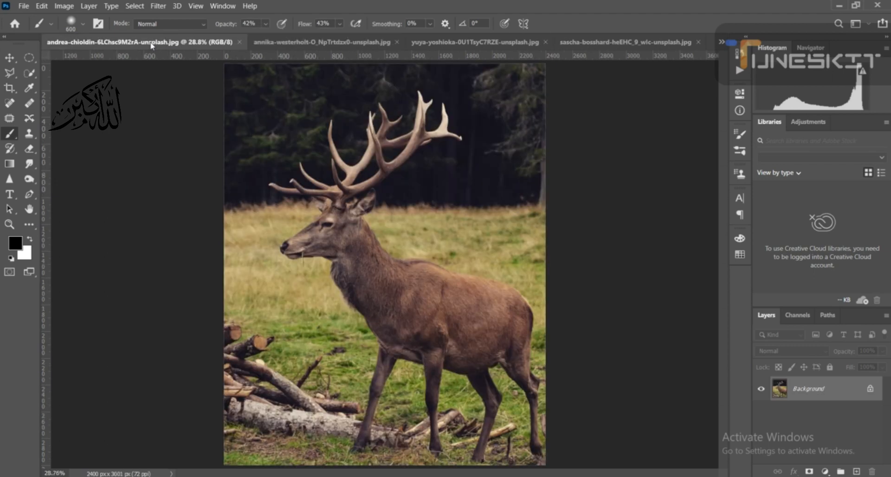
- Return to the glowing-antler deer document and paste the starry sky above the Hue/Saturation 1 layer
click(722, 42)
click(699, 79)
key(x)
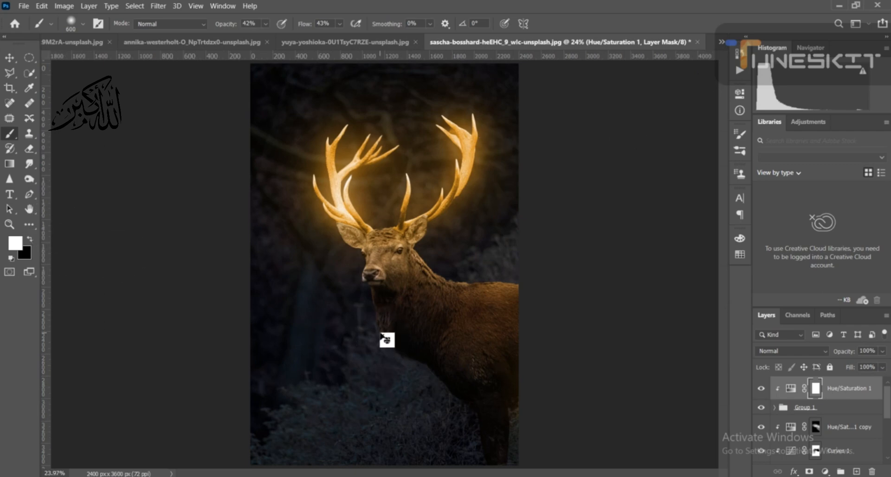
drag(381, 333, 379, 334)
key(x)
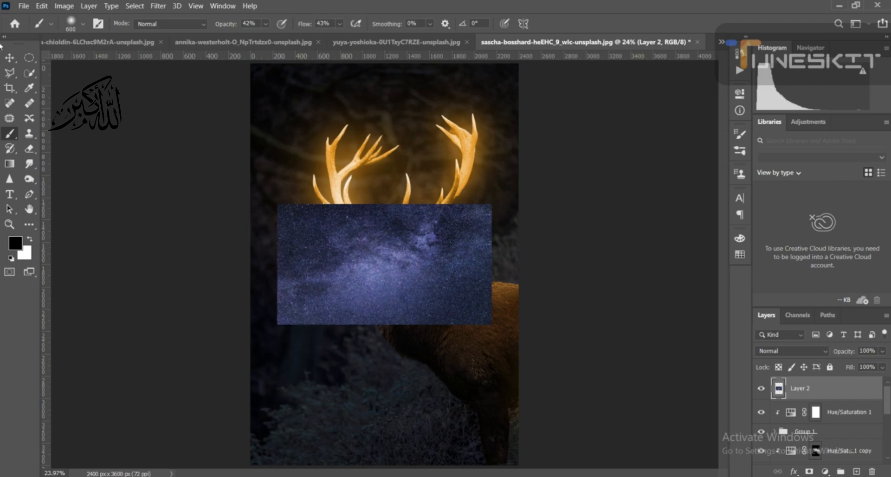
- Scale the pasted starry sky proportionally to about 273% and shift it horizontally to X 1235.5 px using the transform controls
click(9, 58)
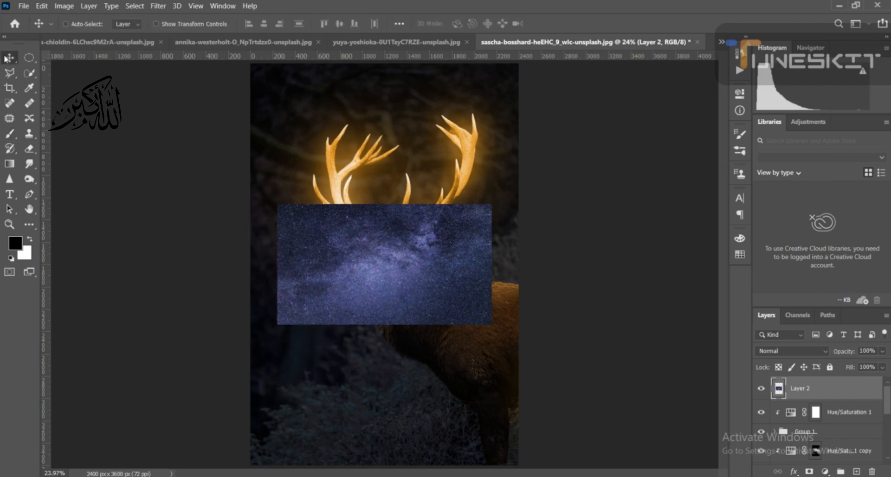
click(154, 24)
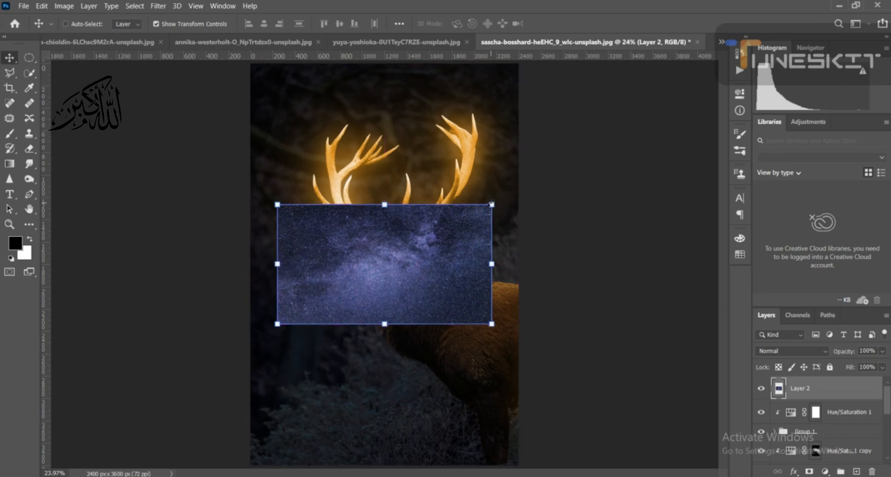
drag(491, 204, 608, 0)
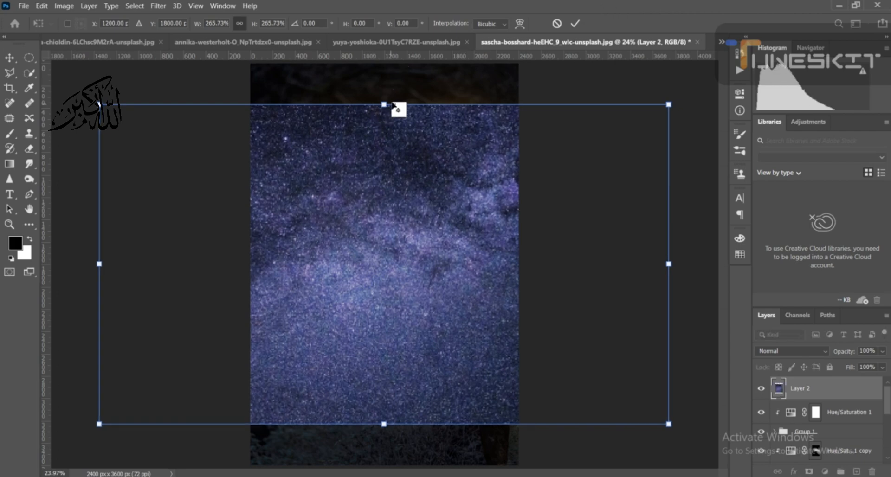
mouse_move(384, 104)
mouse_down()
mouse_move(395, 4)
mouse_move(395, 99)
mouse_up()
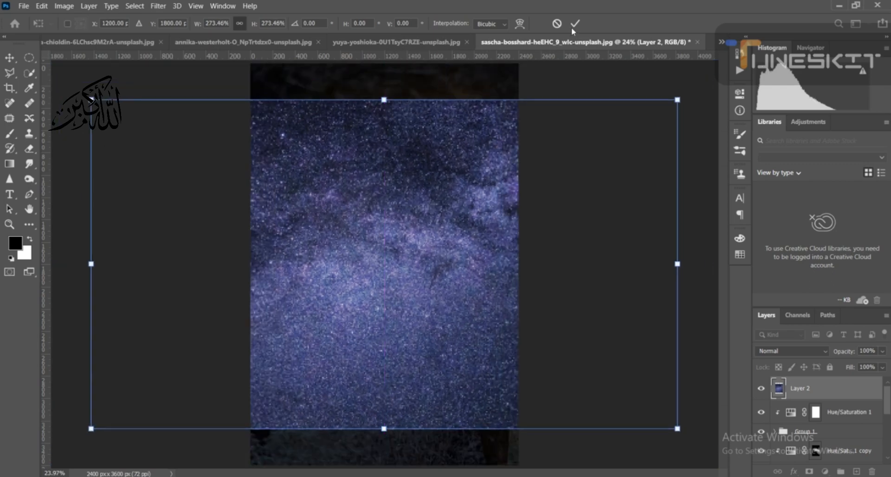
mouse_move(430, 175)
mouse_down()
mouse_move(422, 229)
mouse_move(432, 177)
mouse_up()
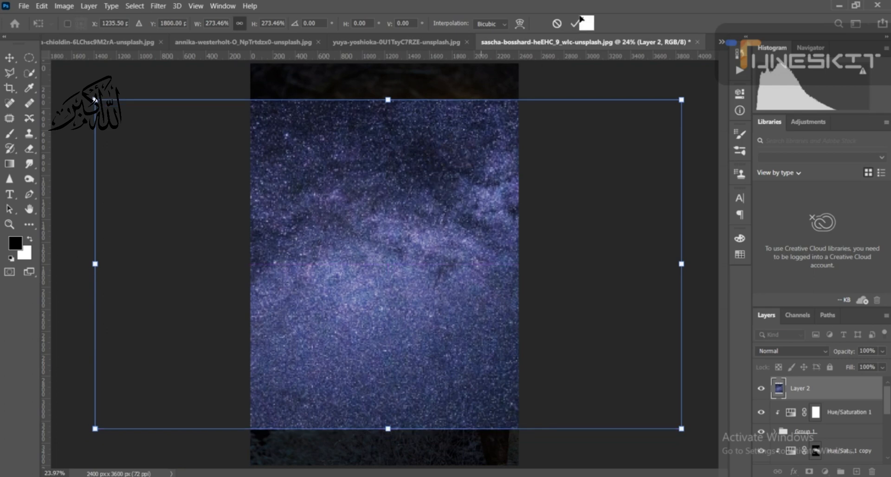
click(574, 24)
- Commit the starry sky's transform, hide the transform controls, and set Layer 2's blend mode to Soft Light
click(791, 351)
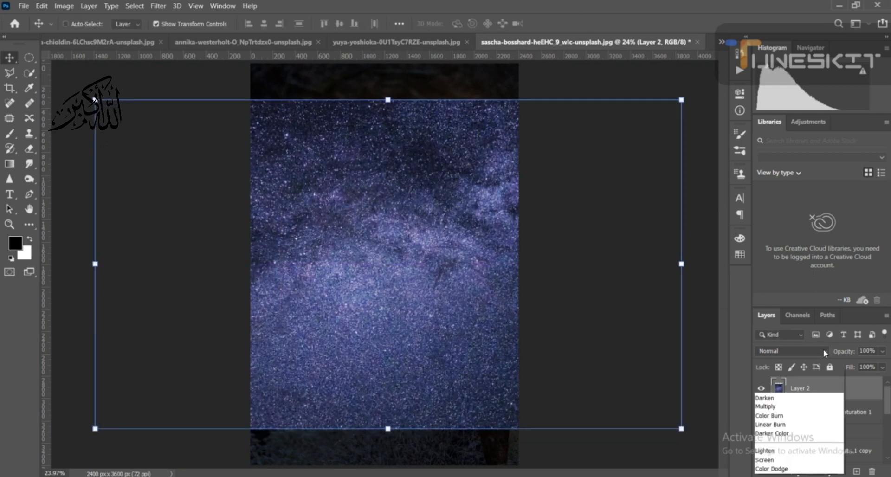
key(Escape)
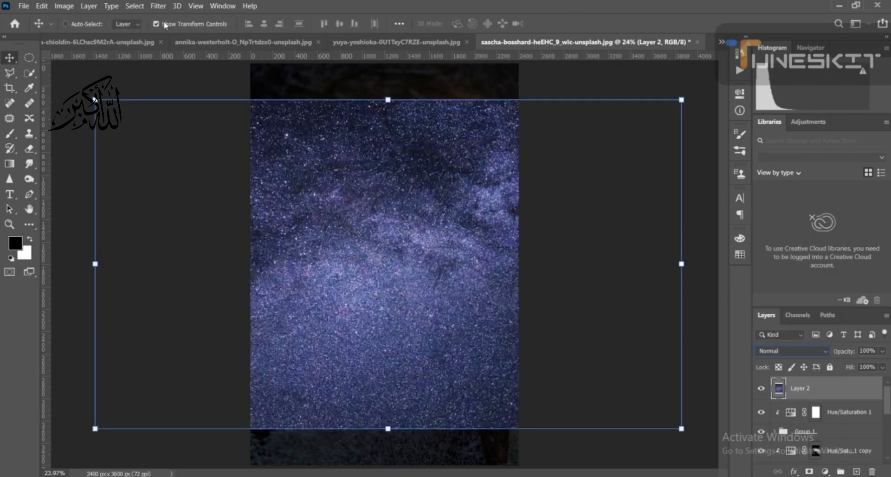
click(157, 24)
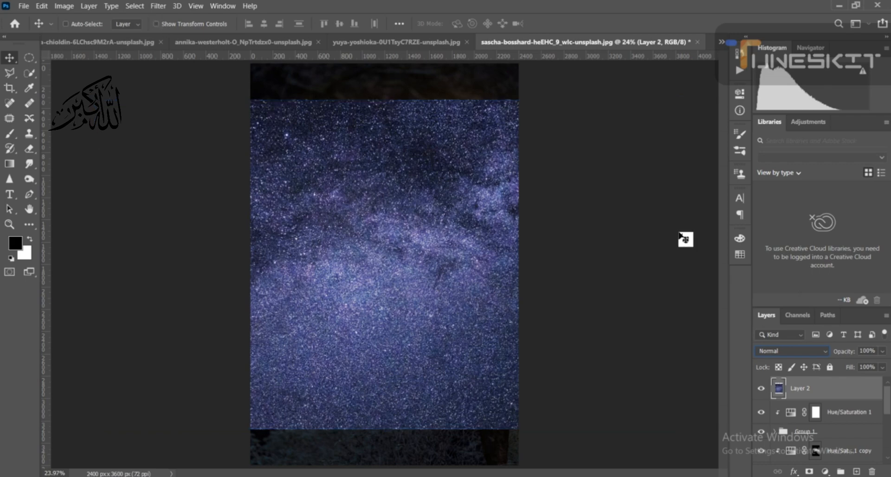
click(824, 352)
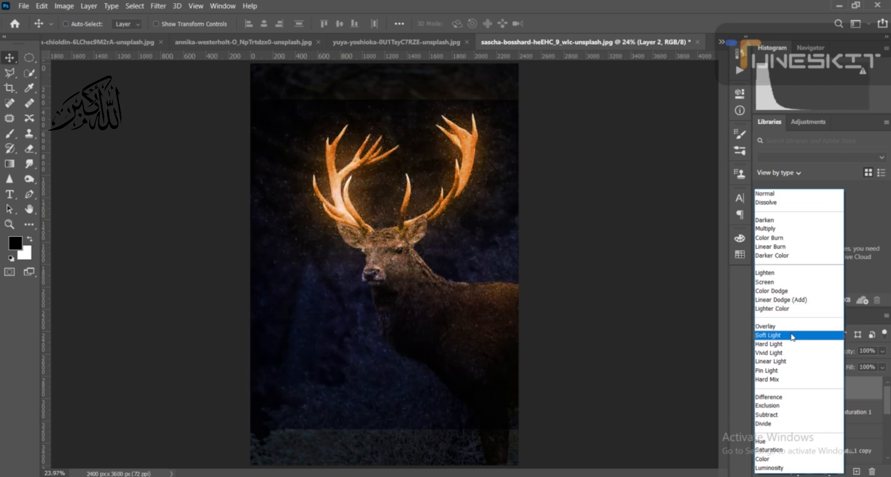
click(792, 336)
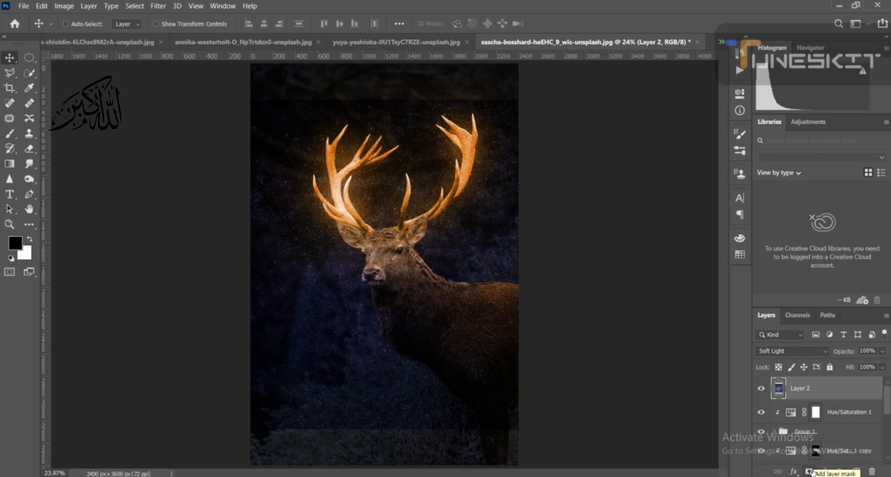
- Add a layer mask to Layer 2 and invert it to black to hide the starry sky
click(811, 471)
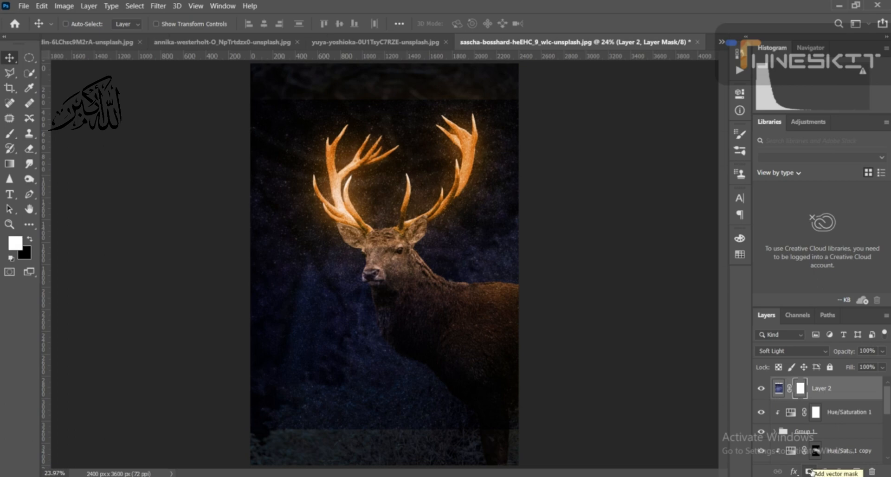
key(ctrl)
key(ctrl+i)
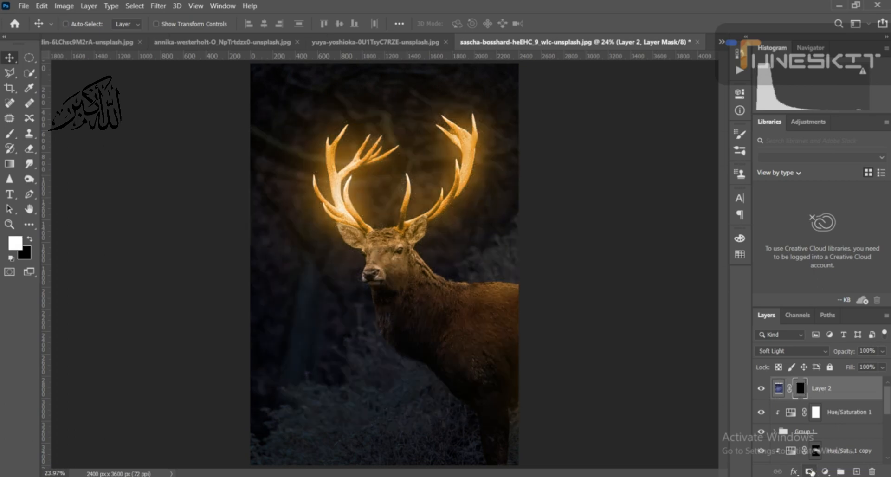
- Paint with a white brush on Layer 2's mask around the antlers and the deer's head to reveal the stars
click(14, 243)
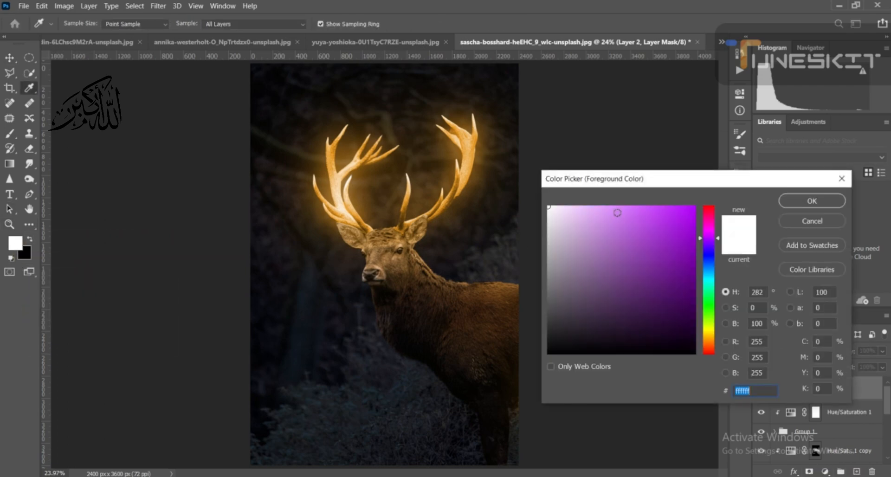
click(803, 204)
click(8, 134)
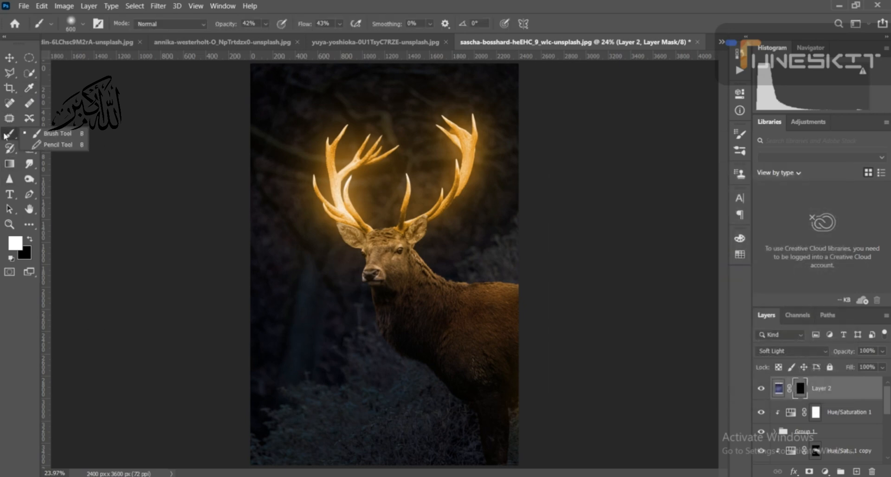
mouse_move(337, 148)
mouse_down()
mouse_move(332, 170)
mouse_move(330, 136)
mouse_move(325, 178)
mouse_move(306, 147)
mouse_move(320, 194)
mouse_up()
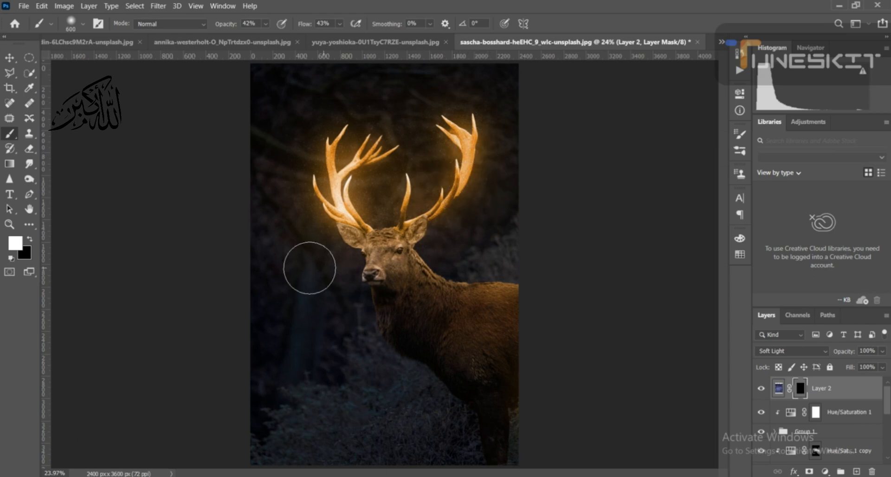
mouse_move(310, 268)
mouse_down()
mouse_move(321, 229)
mouse_move(382, 268)
mouse_up()
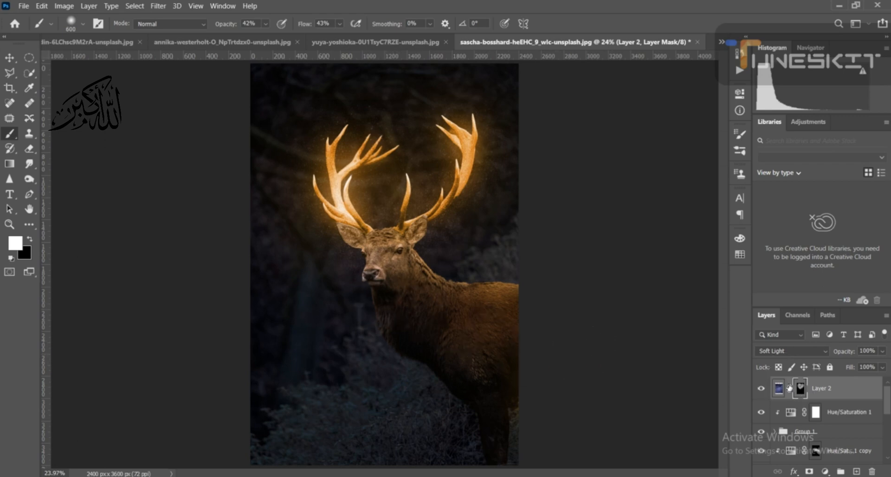
- Add a Levels adjustment above Layer 2 with input levels of 8 black, 1.24 midtone and 206 white
click(824, 470)
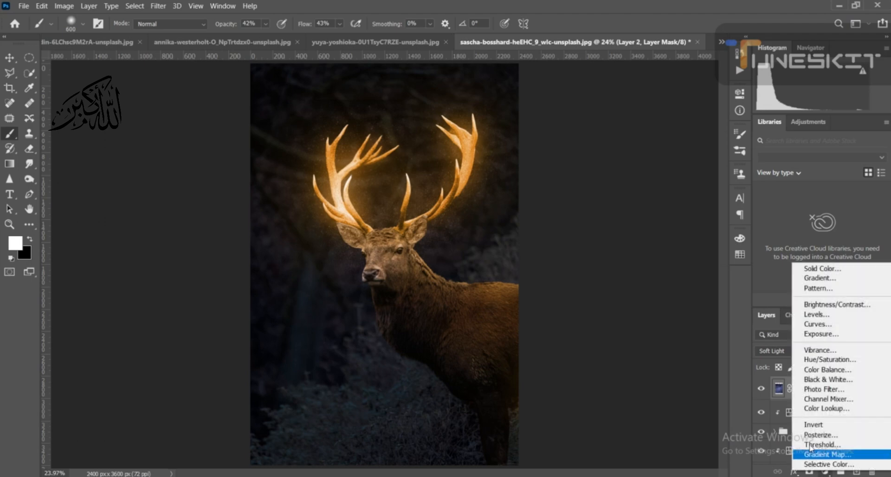
click(829, 316)
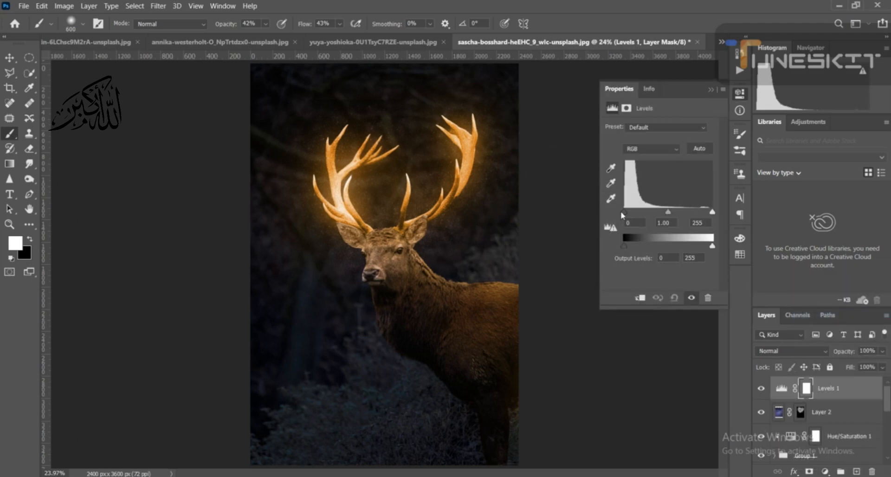
drag(626, 214, 624, 215)
drag(711, 213, 696, 214)
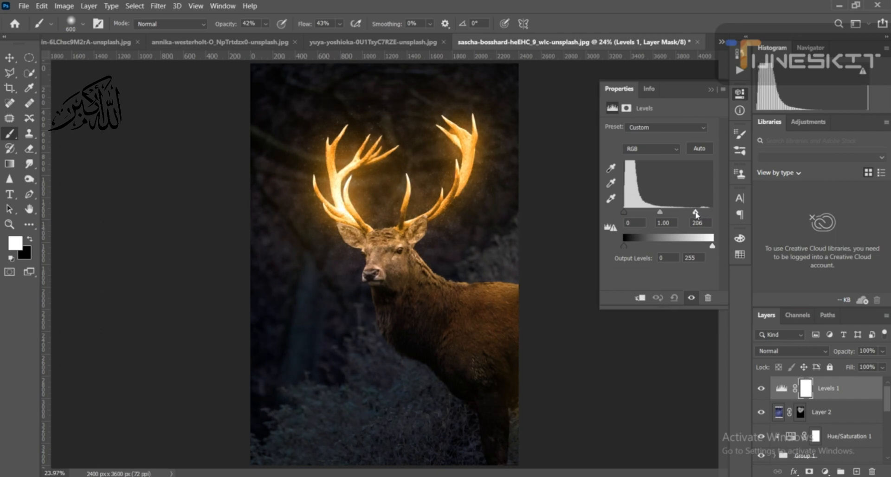
drag(624, 213, 627, 215)
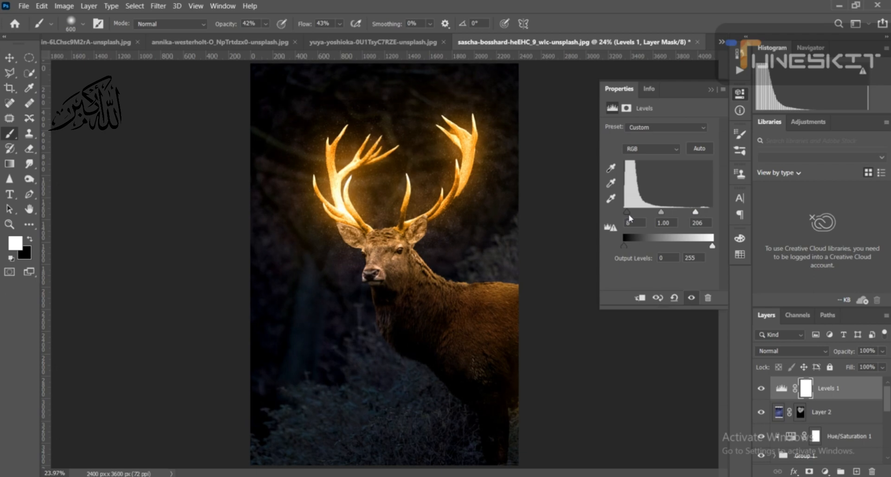
drag(661, 213, 657, 215)
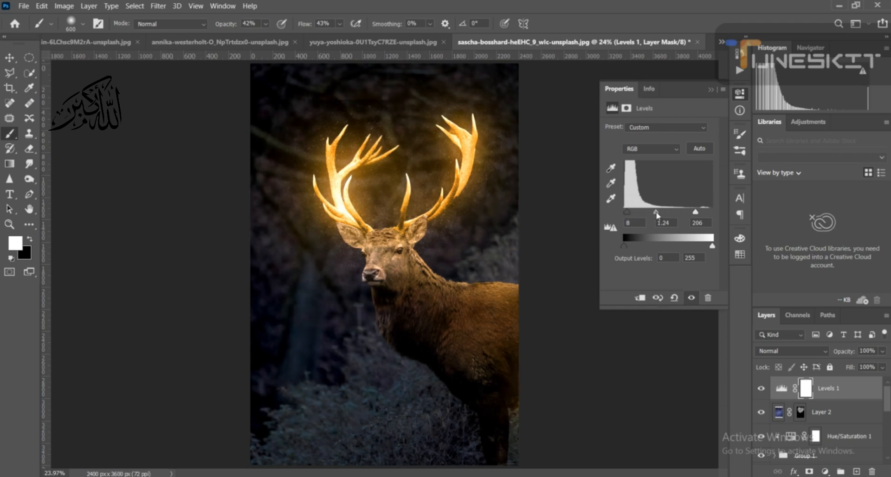
click(709, 90)
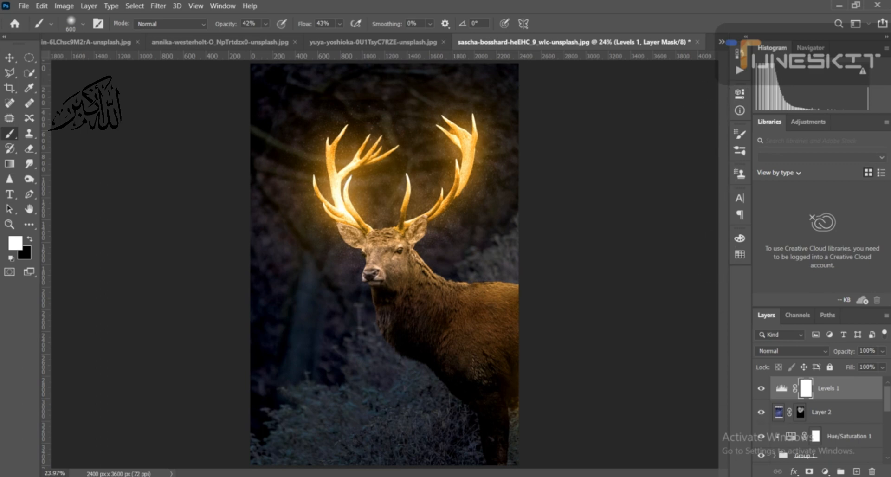
- Add a Color Lookup adjustment above Levels 1 using the Crisp_Warm.look 3D LUT
click(825, 472)
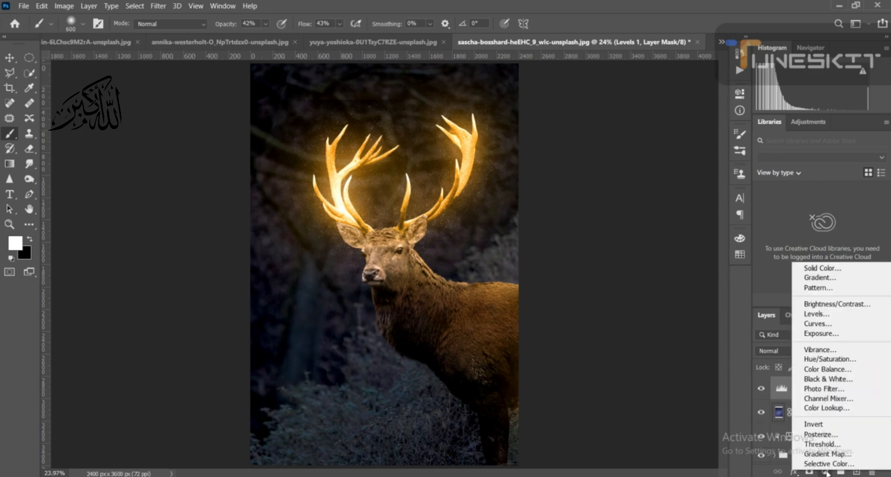
click(830, 408)
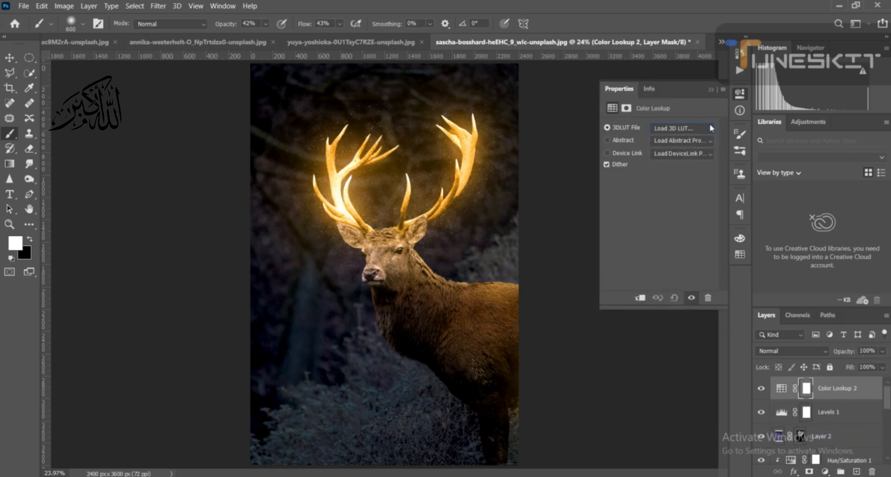
click(709, 128)
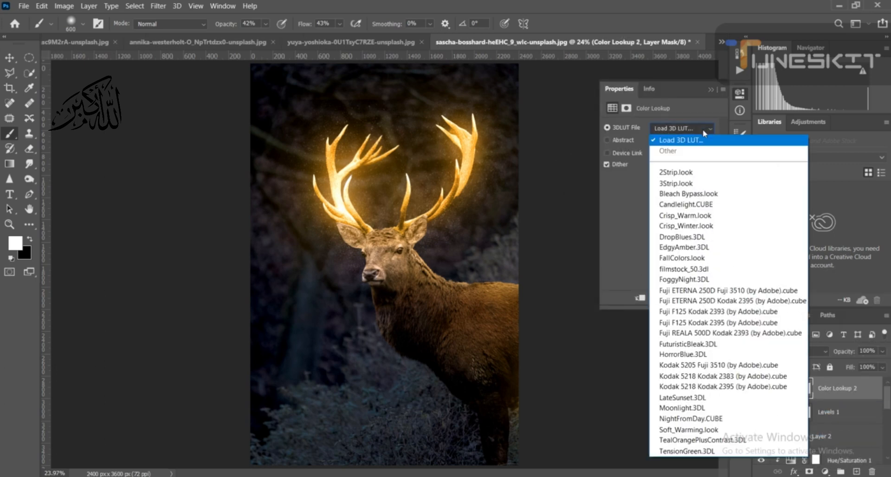
click(706, 216)
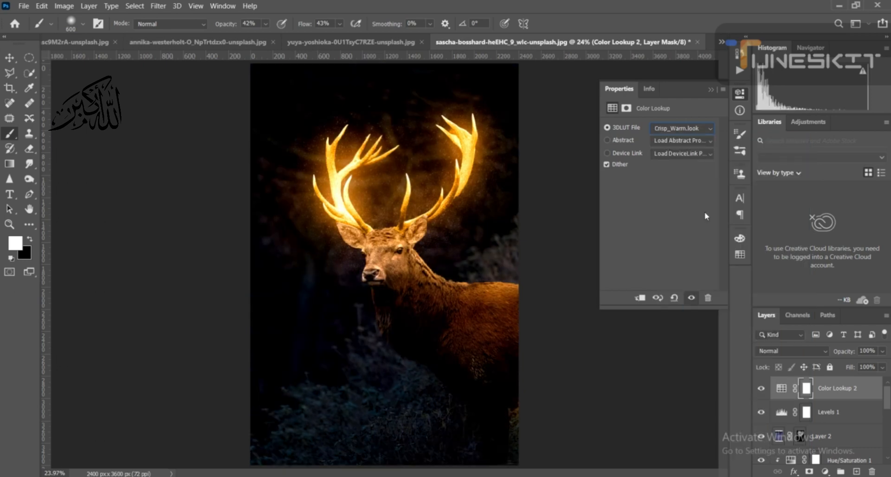
click(709, 90)
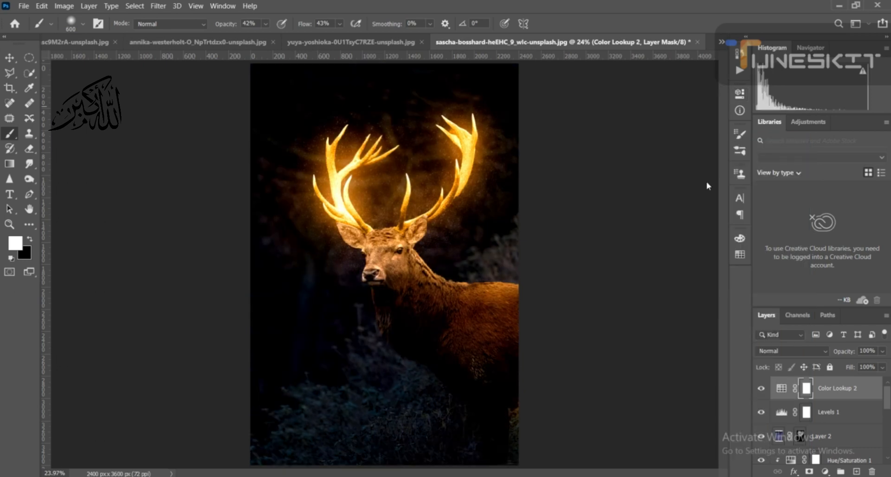
- Toggle the Color Lookup 2 layer's visibility to compare the image with and without the warm grade
click(760, 388)
click(761, 388)
click(761, 389)
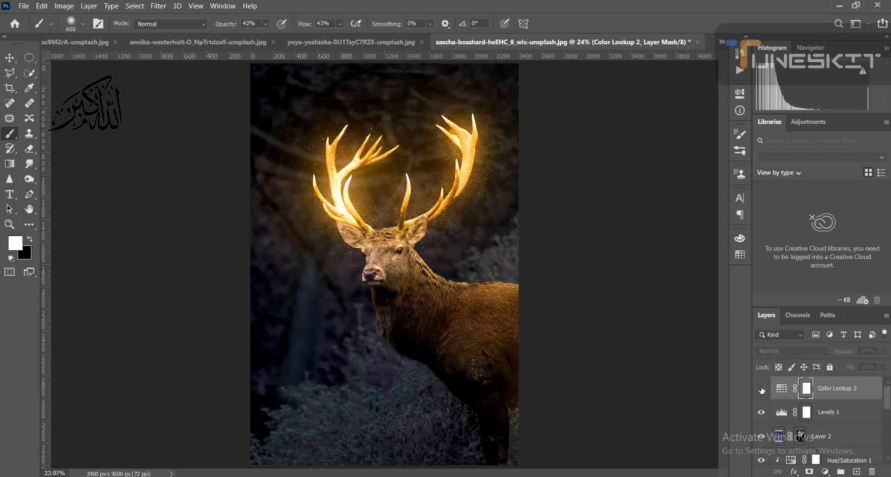
click(761, 388)
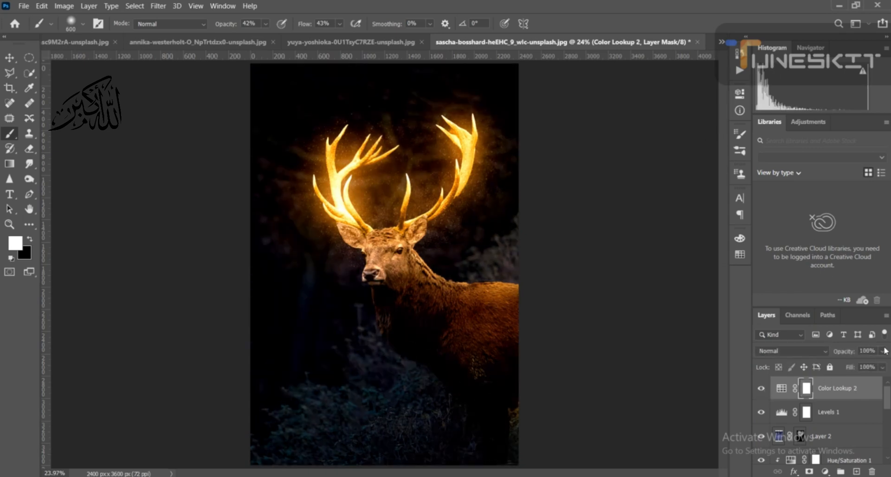
- Lower the Color Lookup 2 layer's opacity to 15% and compare the image with the layer hidden and shown
click(881, 351)
drag(847, 363, 840, 364)
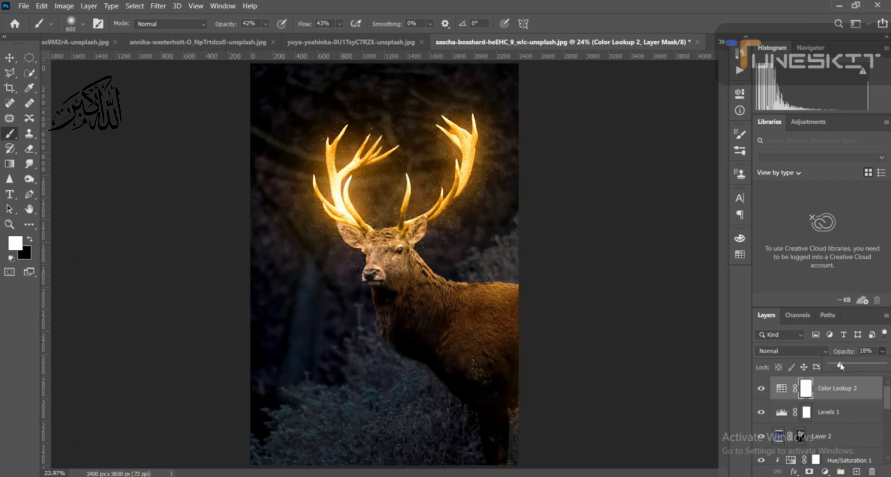
click(882, 351)
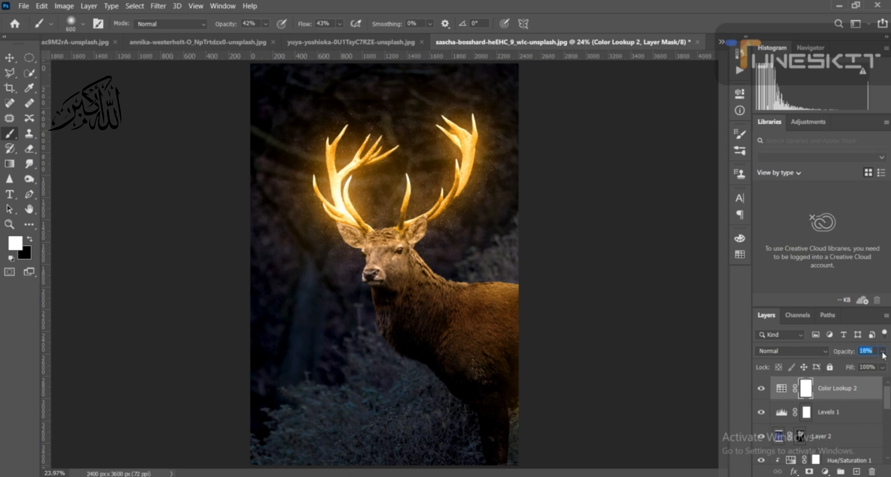
click(760, 393)
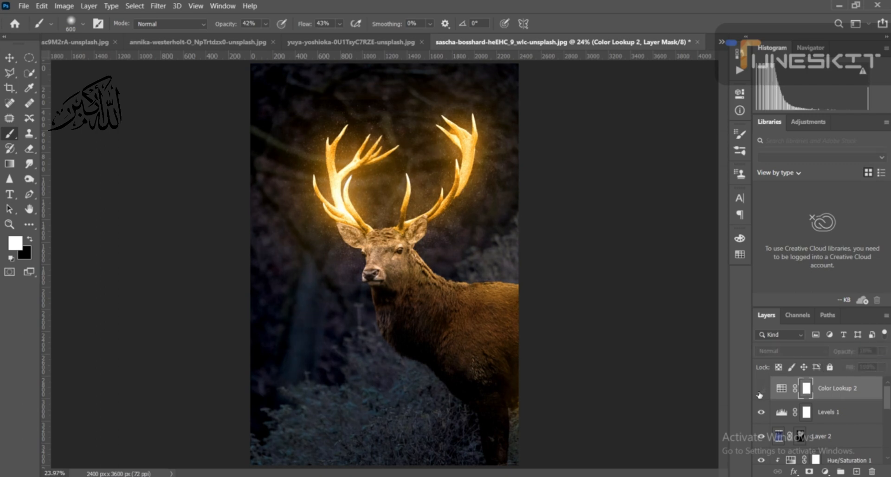
click(759, 393)
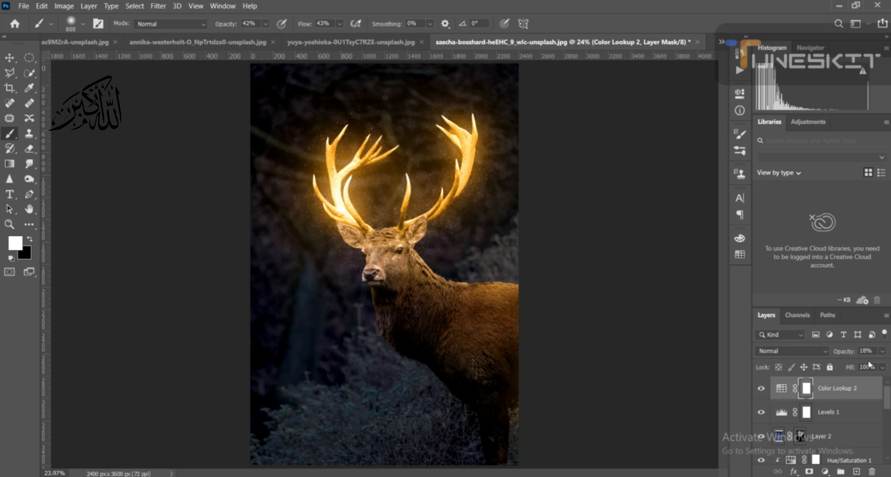
click(881, 351)
drag(848, 367, 838, 368)
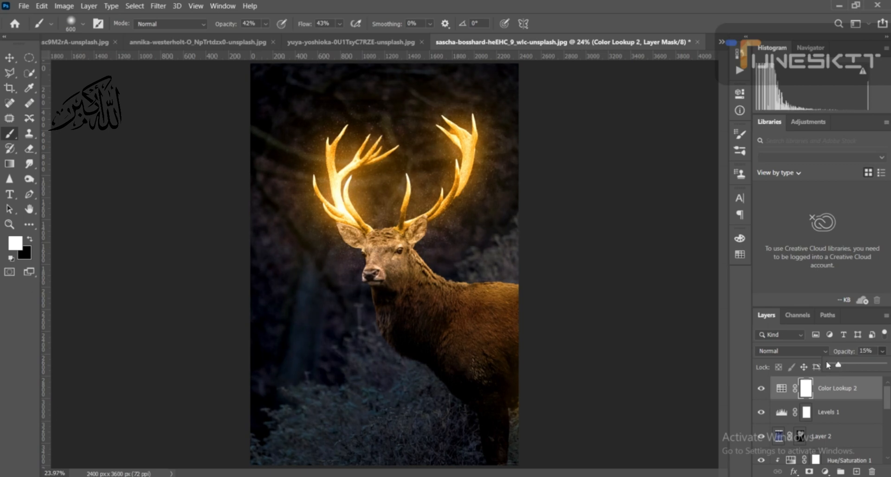
click(883, 354)
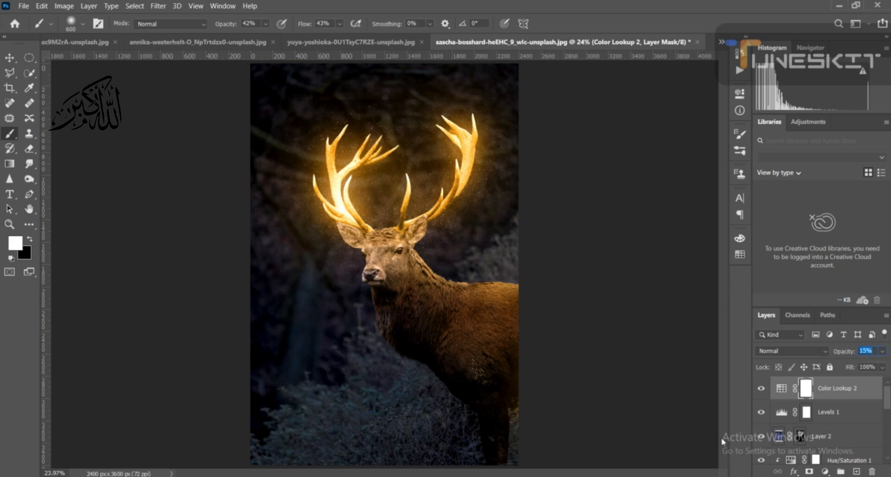
click(762, 389)
click(761, 389)
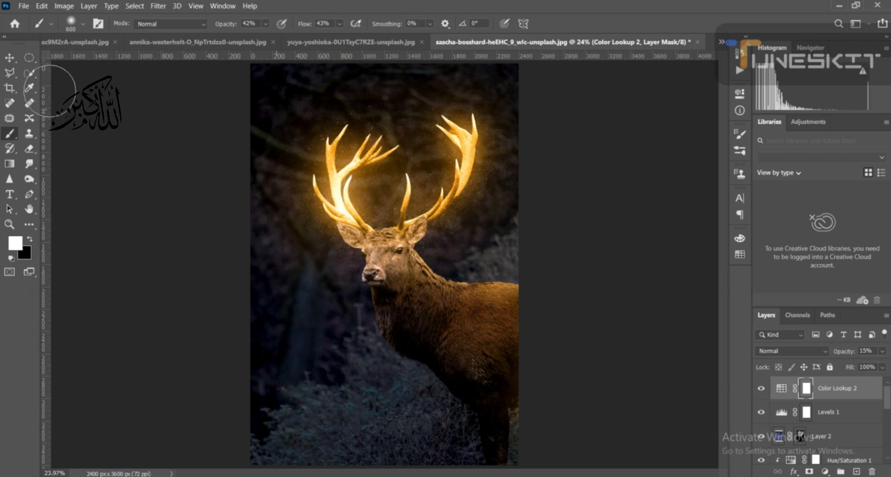
- Switch to the Move tool and toggle the Color Lookup 1 layer's visibility to compare the night effect
click(8, 59)
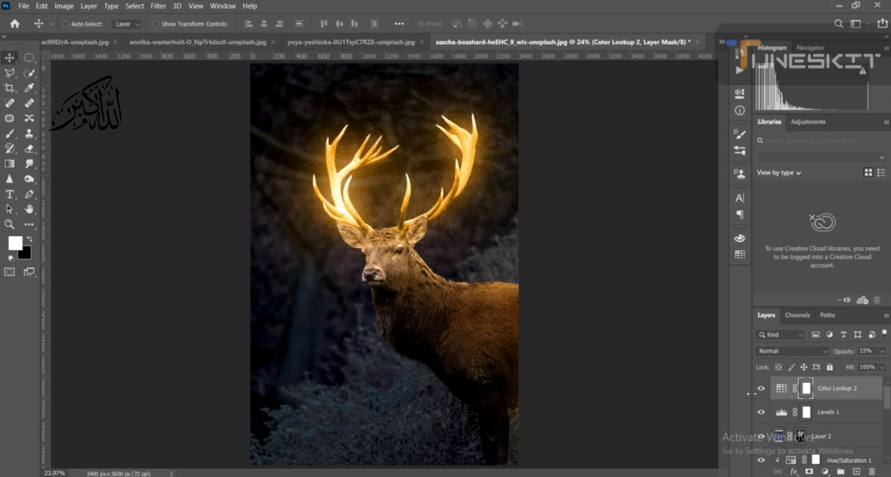
scroll(766, 394, down, 5)
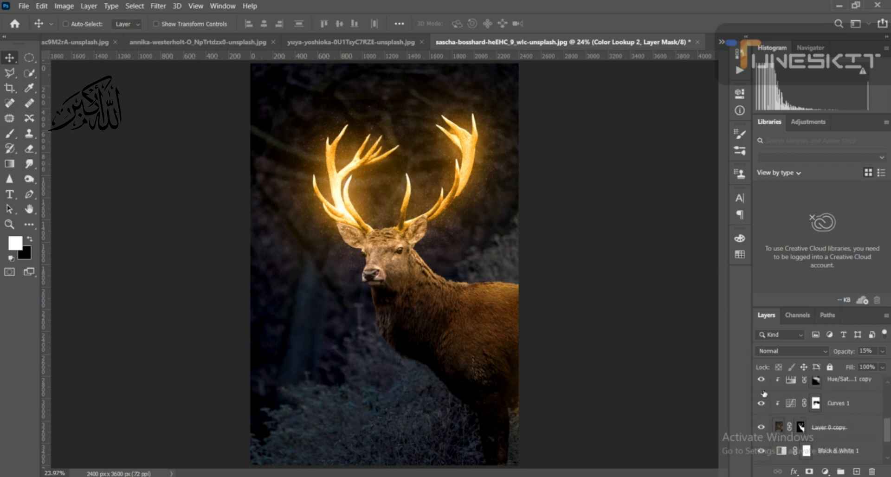
click(761, 428)
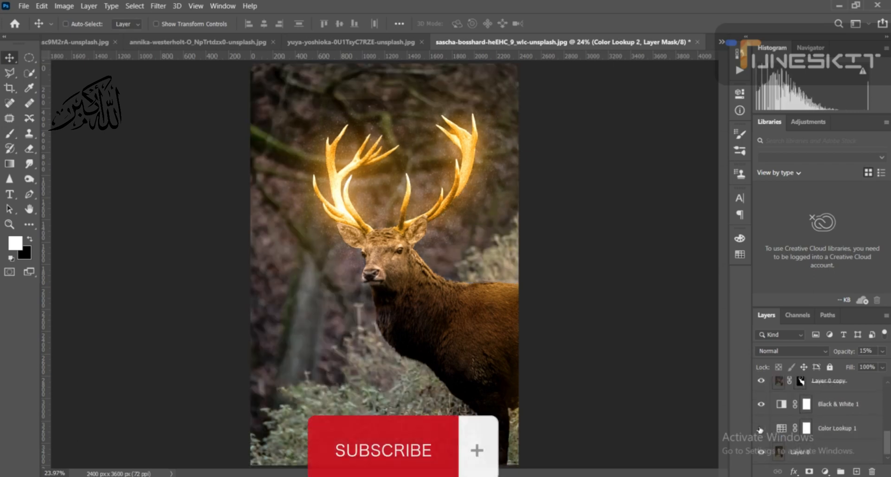
click(759, 429)
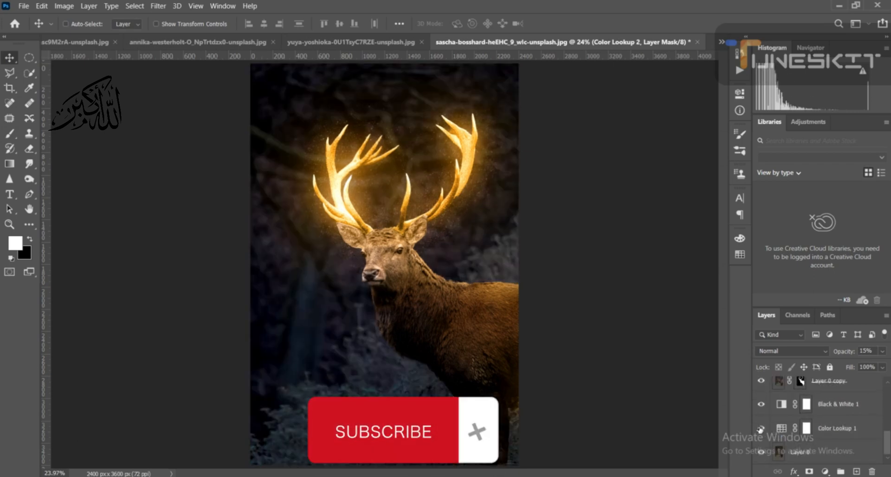